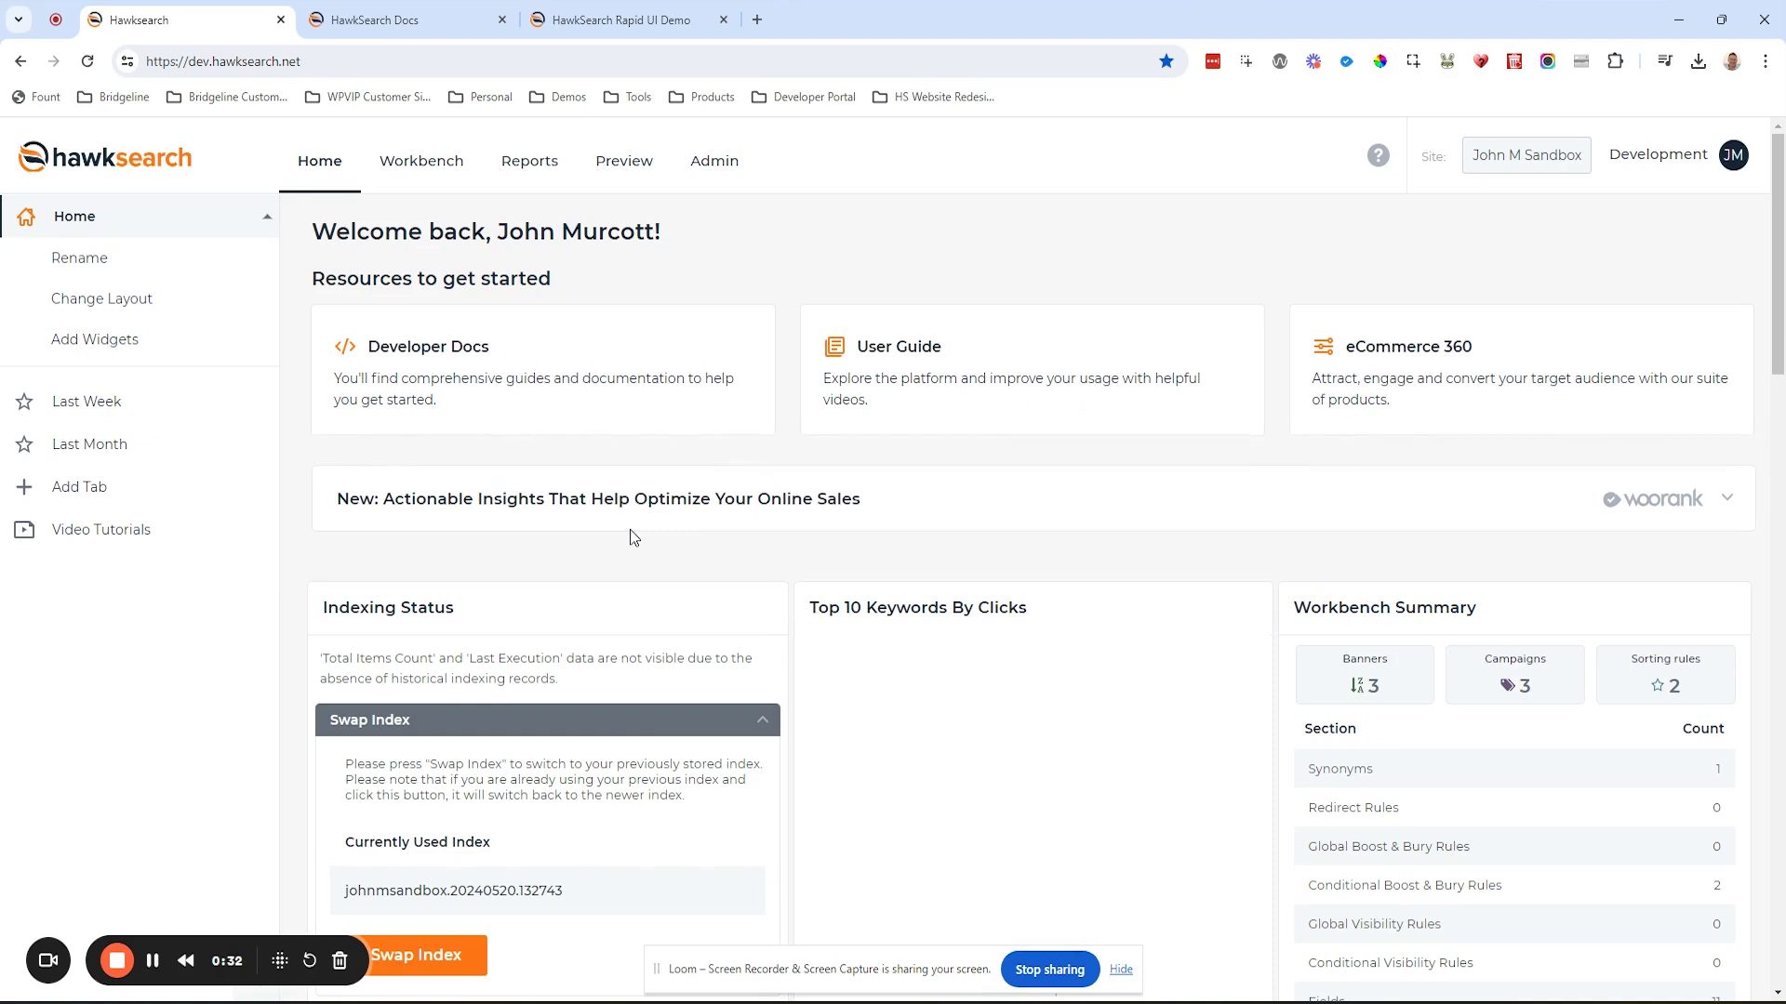
Review the Fields page under Data Configuration and the Synonyms page under Keyword Search in the Workbench
{"action": "left_click", "coordinate": [423, 158]}
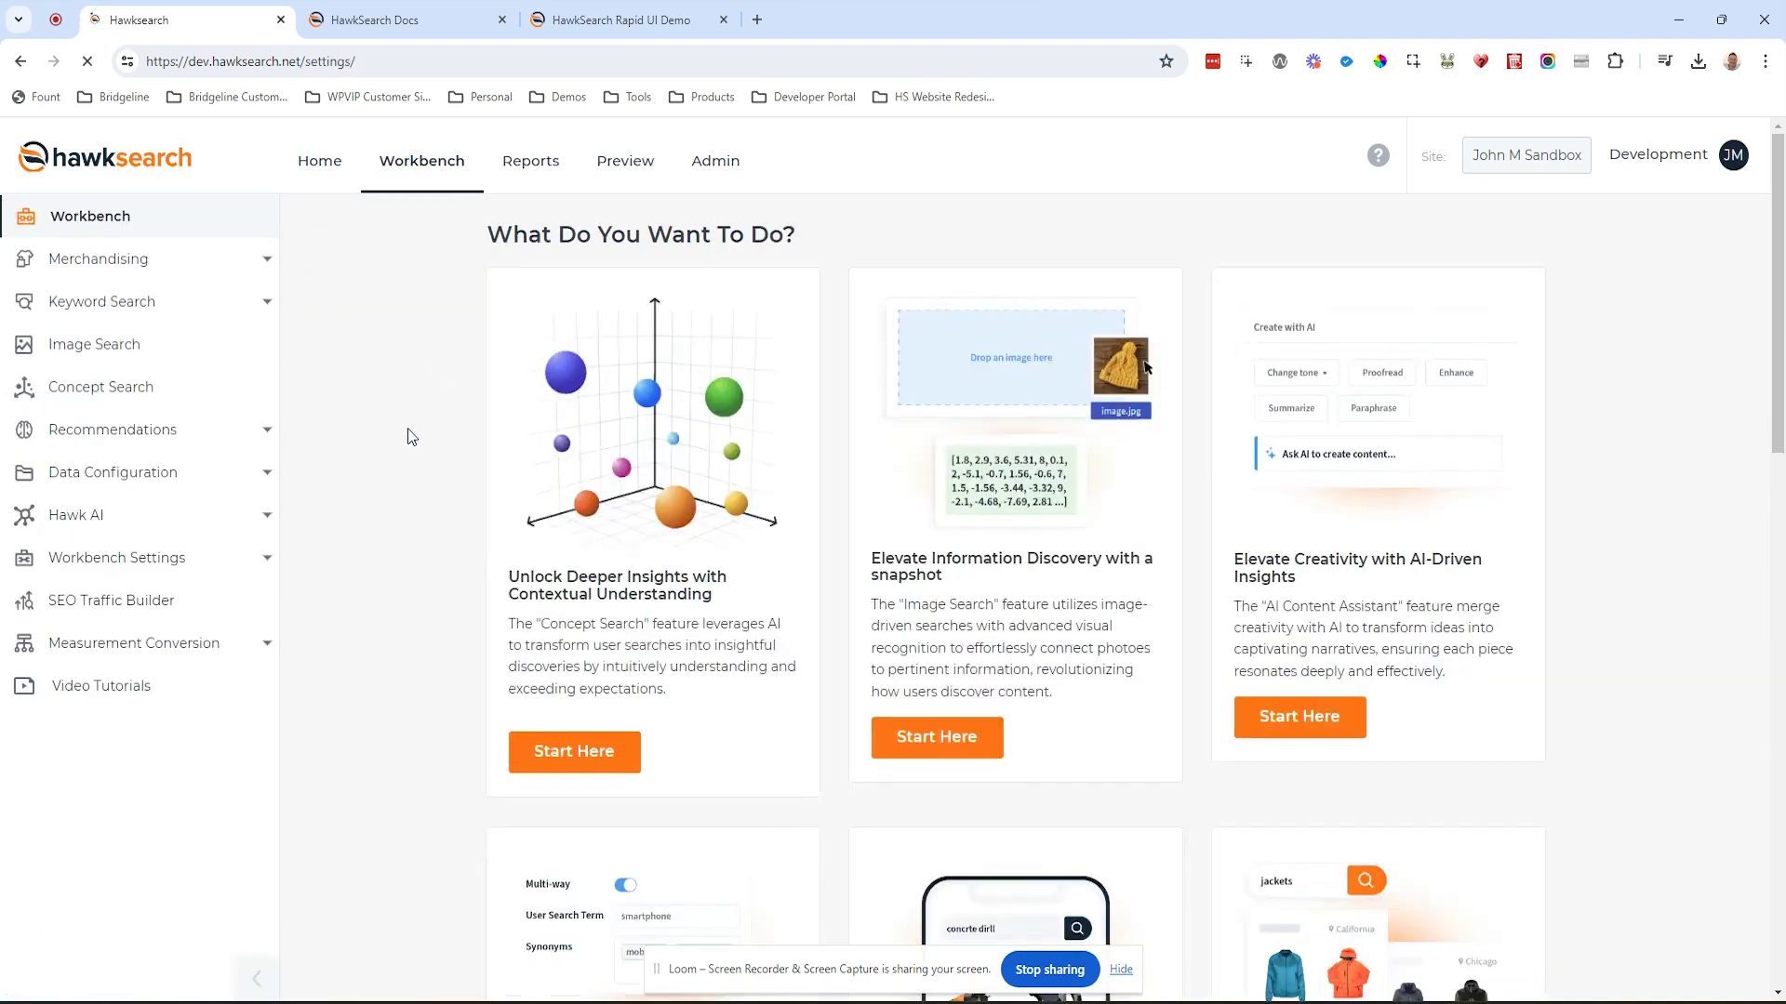
{"action": "left_click", "coordinate": [108, 487]}
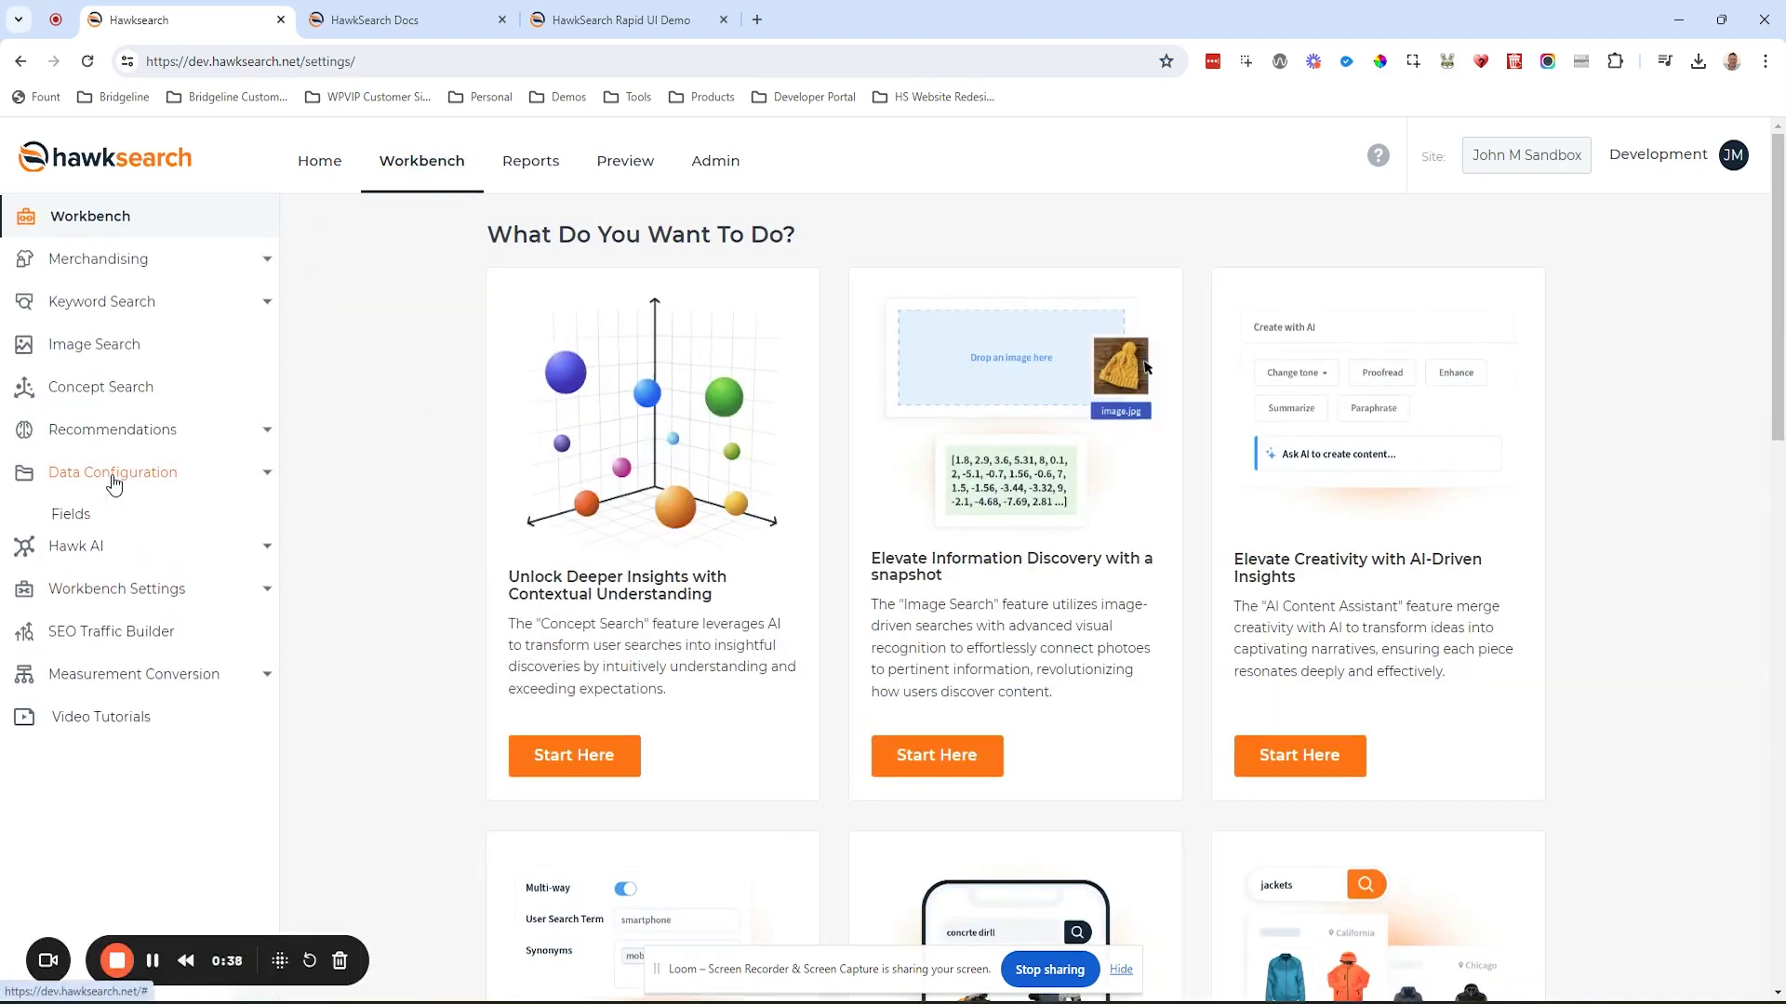
{"action": "left_click", "coordinate": [73, 514]}
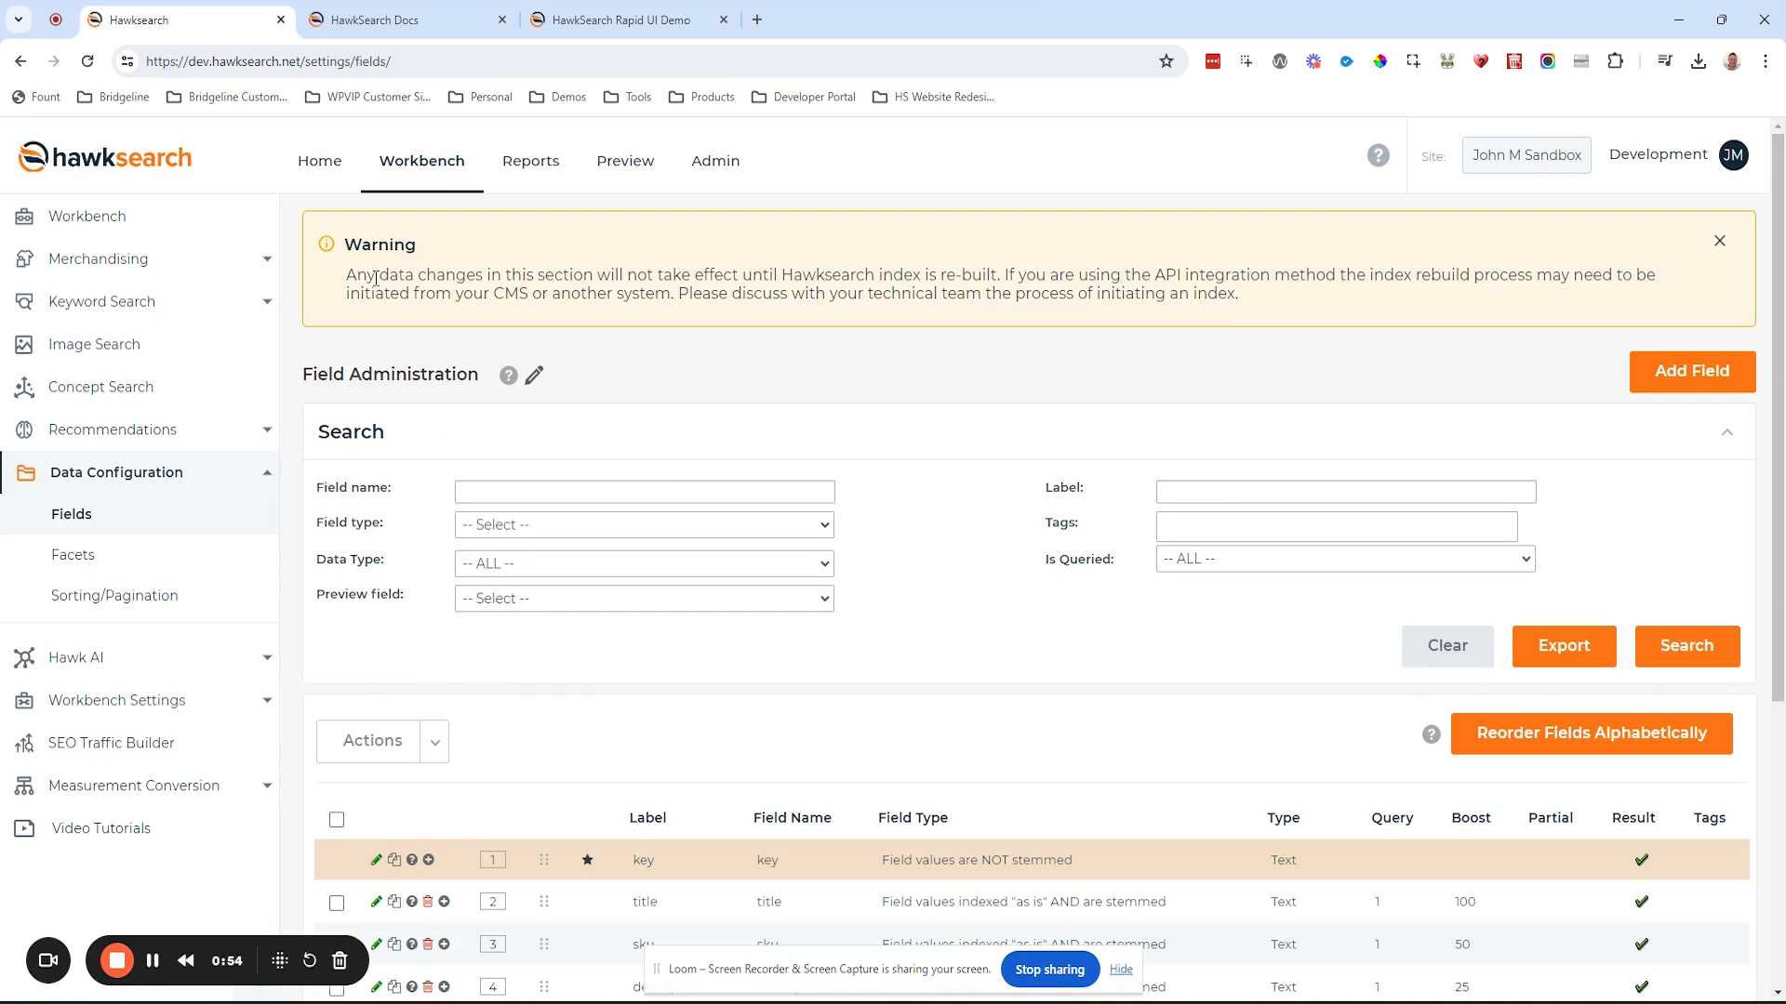
{"action": "left_click", "coordinate": [120, 300]}
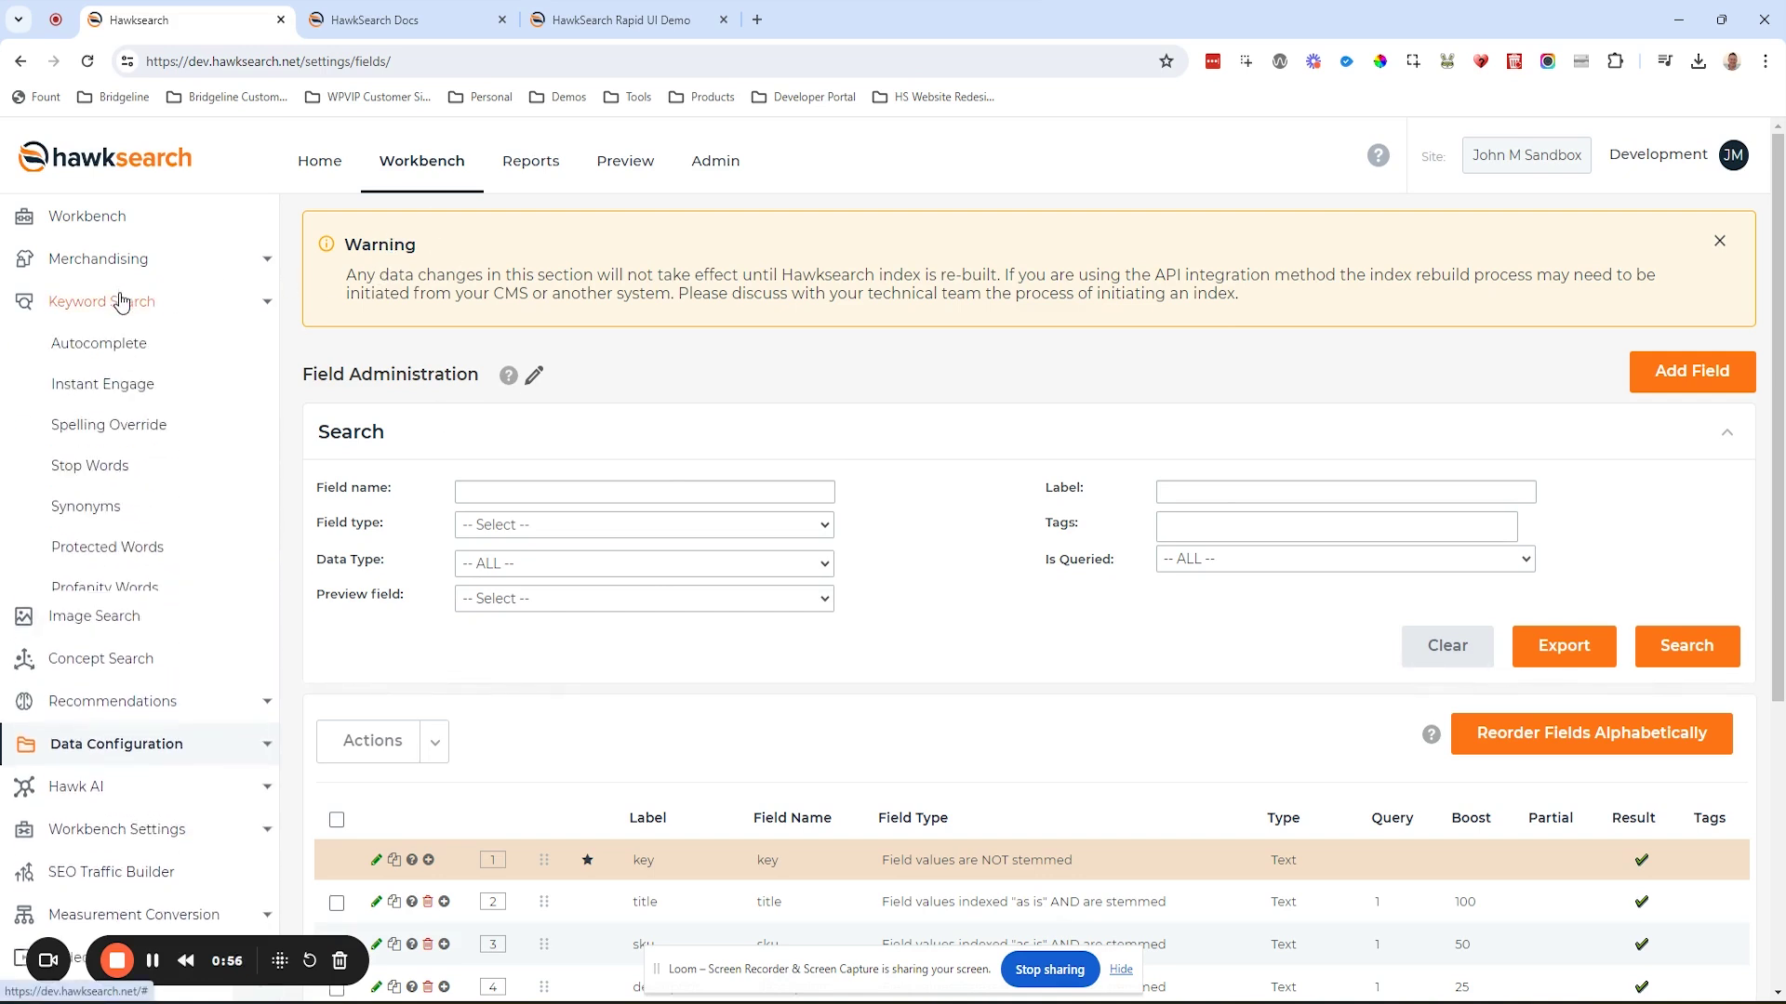
{"action": "left_click", "coordinate": [93, 507]}
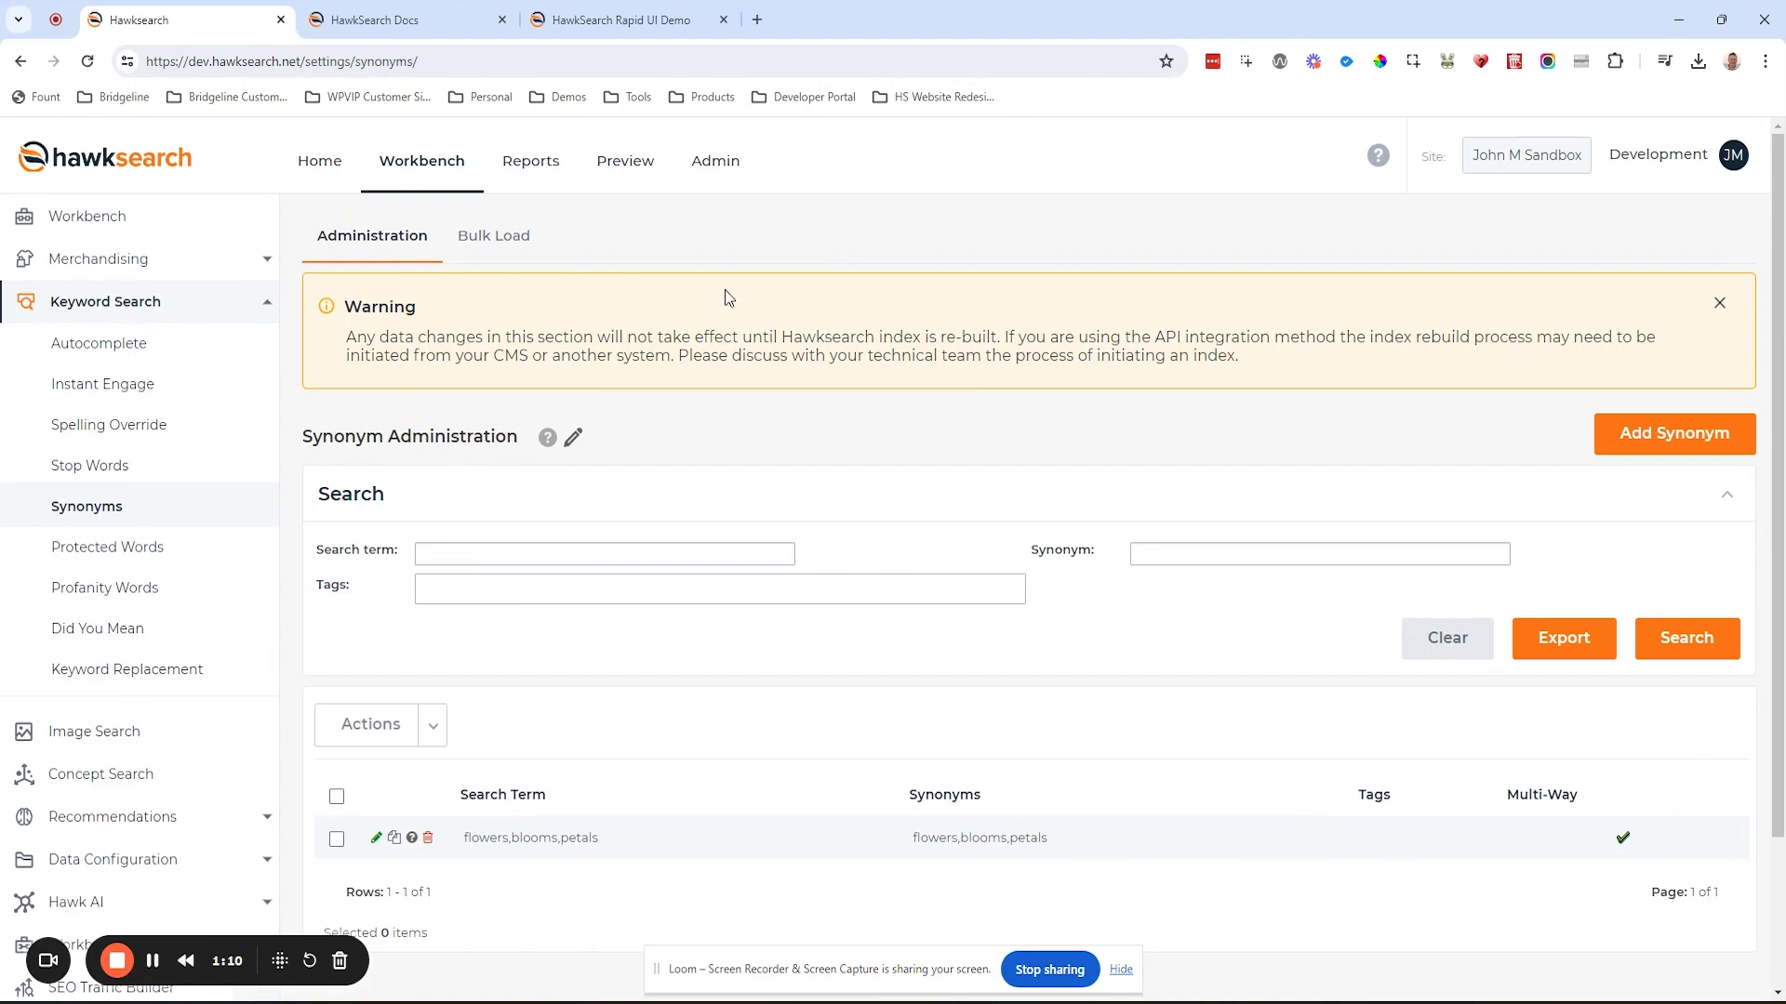
Switch to the HawkSearch Developer Docs and open the Quick Start sandbox article "I made a change - now what?"
{"action": "left_click", "coordinate": [377, 20]}
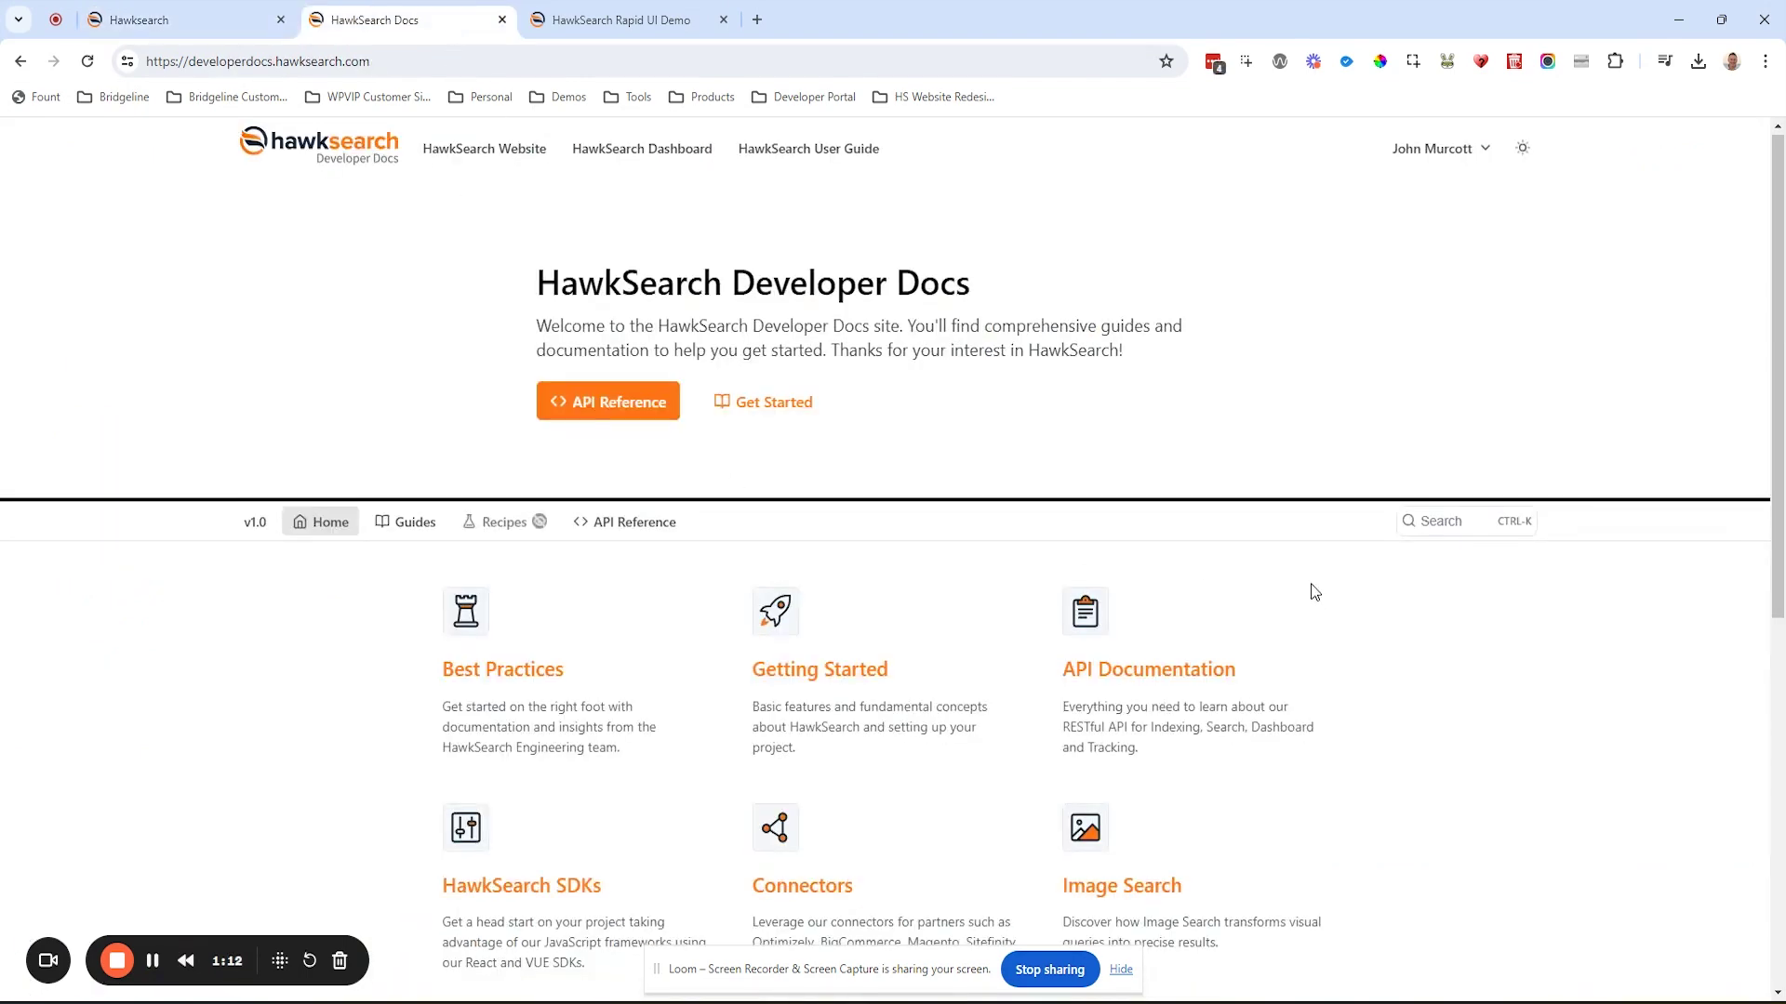
{"action": "scroll", "coordinate": [1314, 593], "scroll_direction": "down", "scroll_amount": 6}
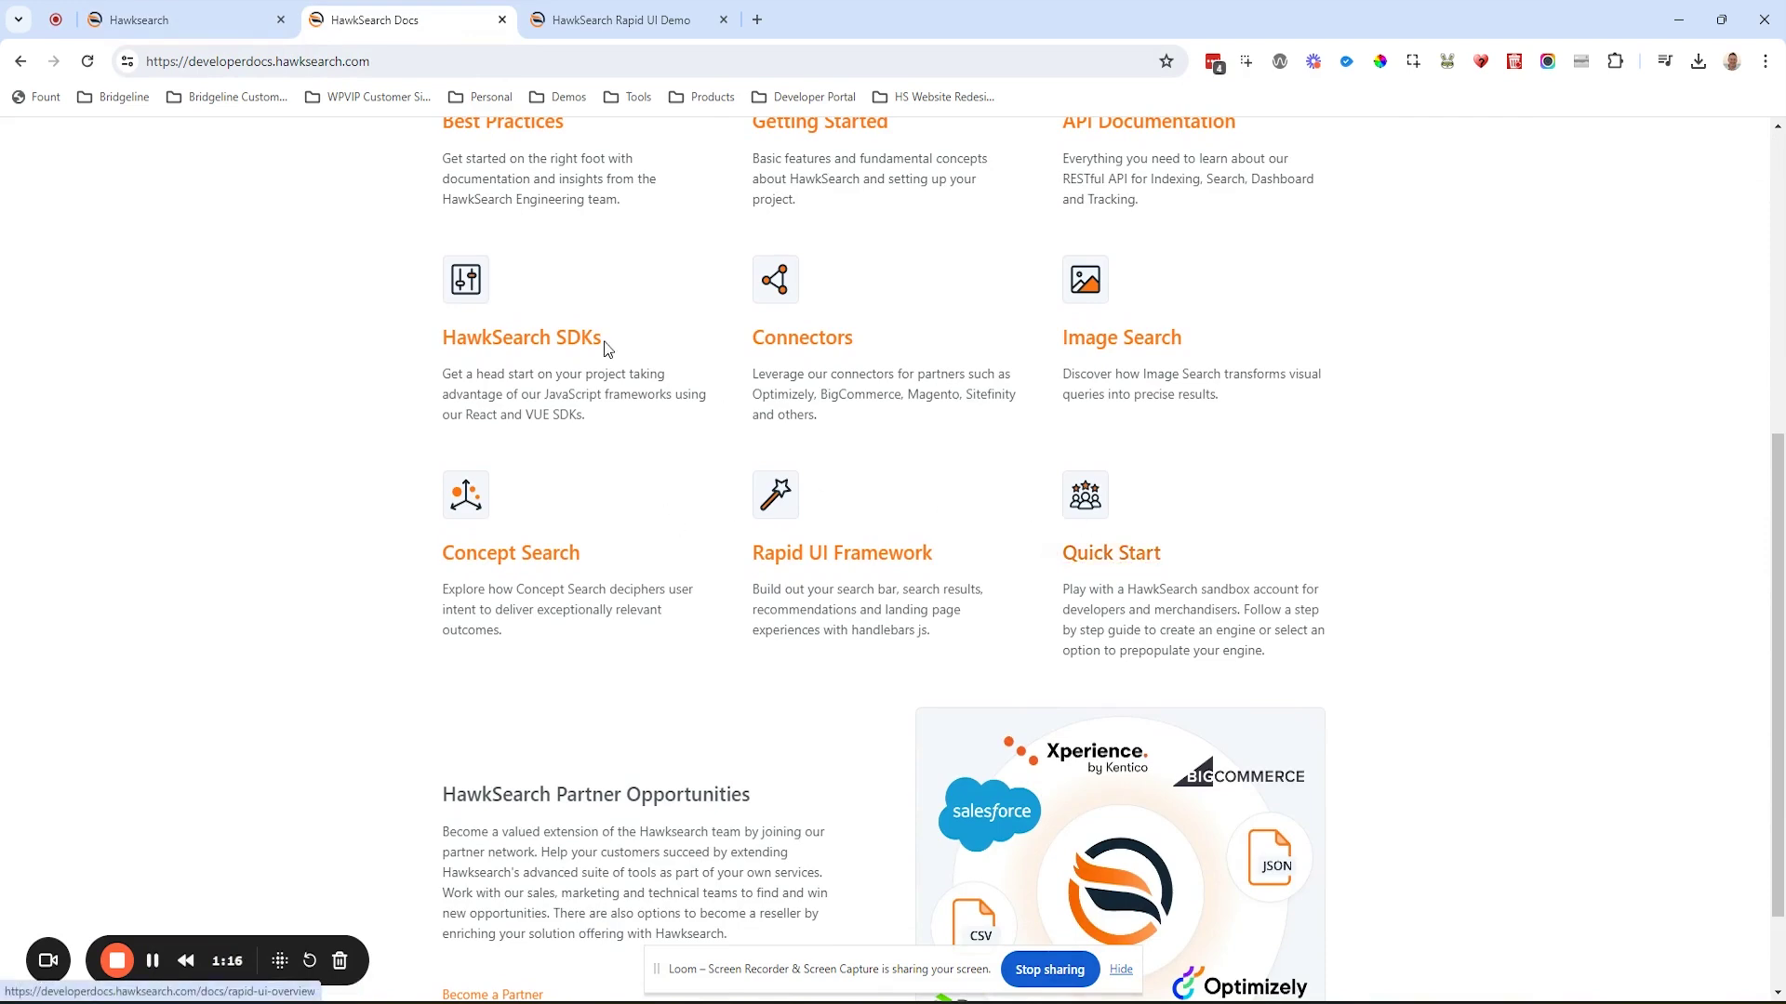
{"action": "left_click", "coordinate": [1128, 553]}
{"action": "scroll", "coordinate": [338, 726], "scroll_direction": "down", "scroll_amount": 1}
{"action": "scroll", "coordinate": [353, 762], "scroll_direction": "down", "scroll_amount": 2}
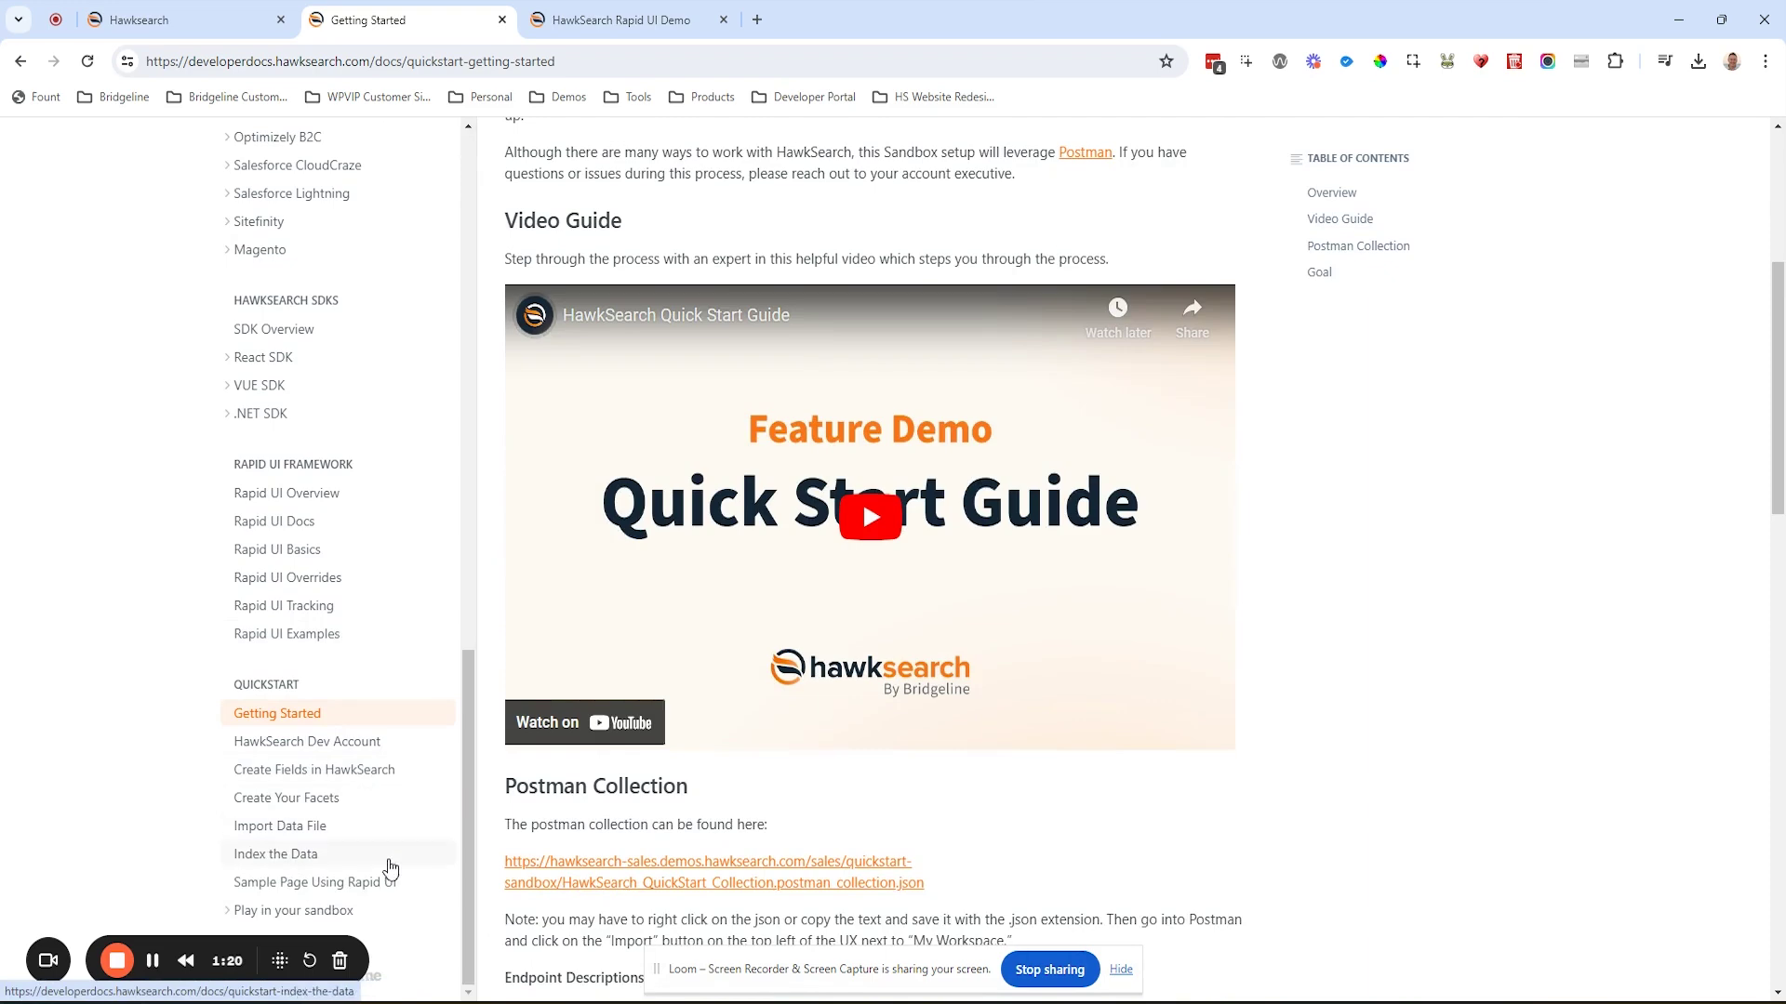
{"action": "left_click", "coordinate": [359, 911]}
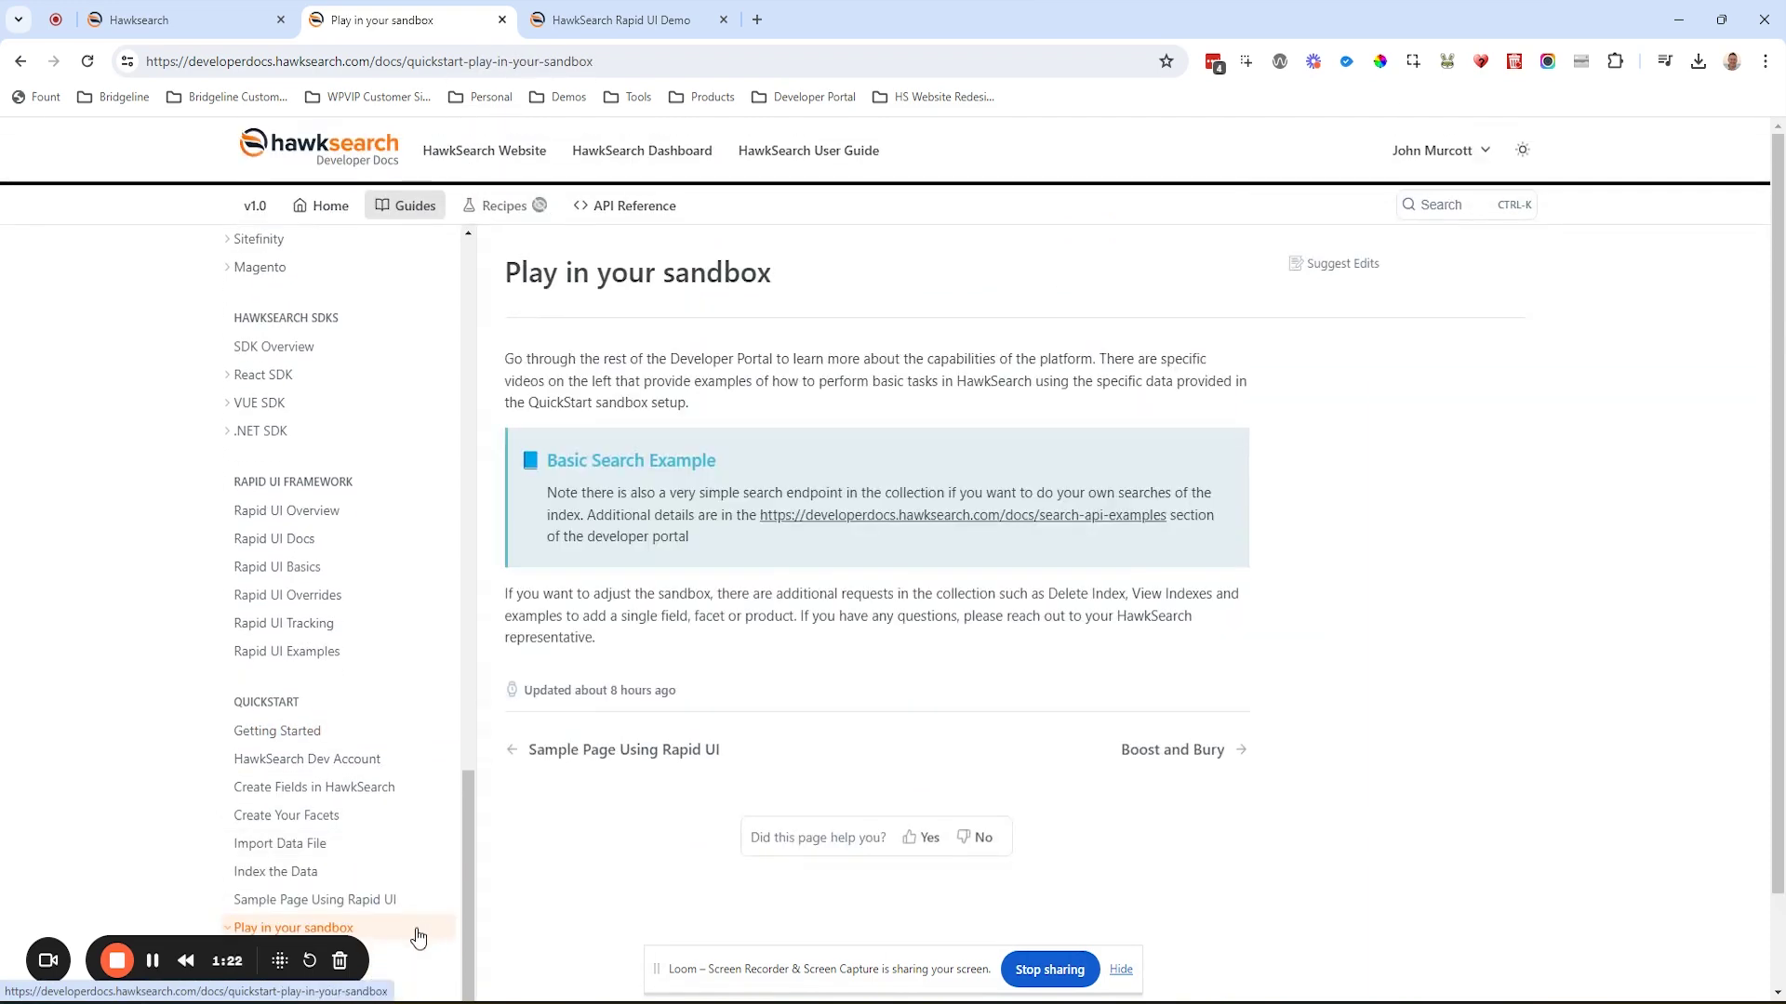
{"action": "scroll", "coordinate": [395, 981], "scroll_direction": "down", "scroll_amount": 1}
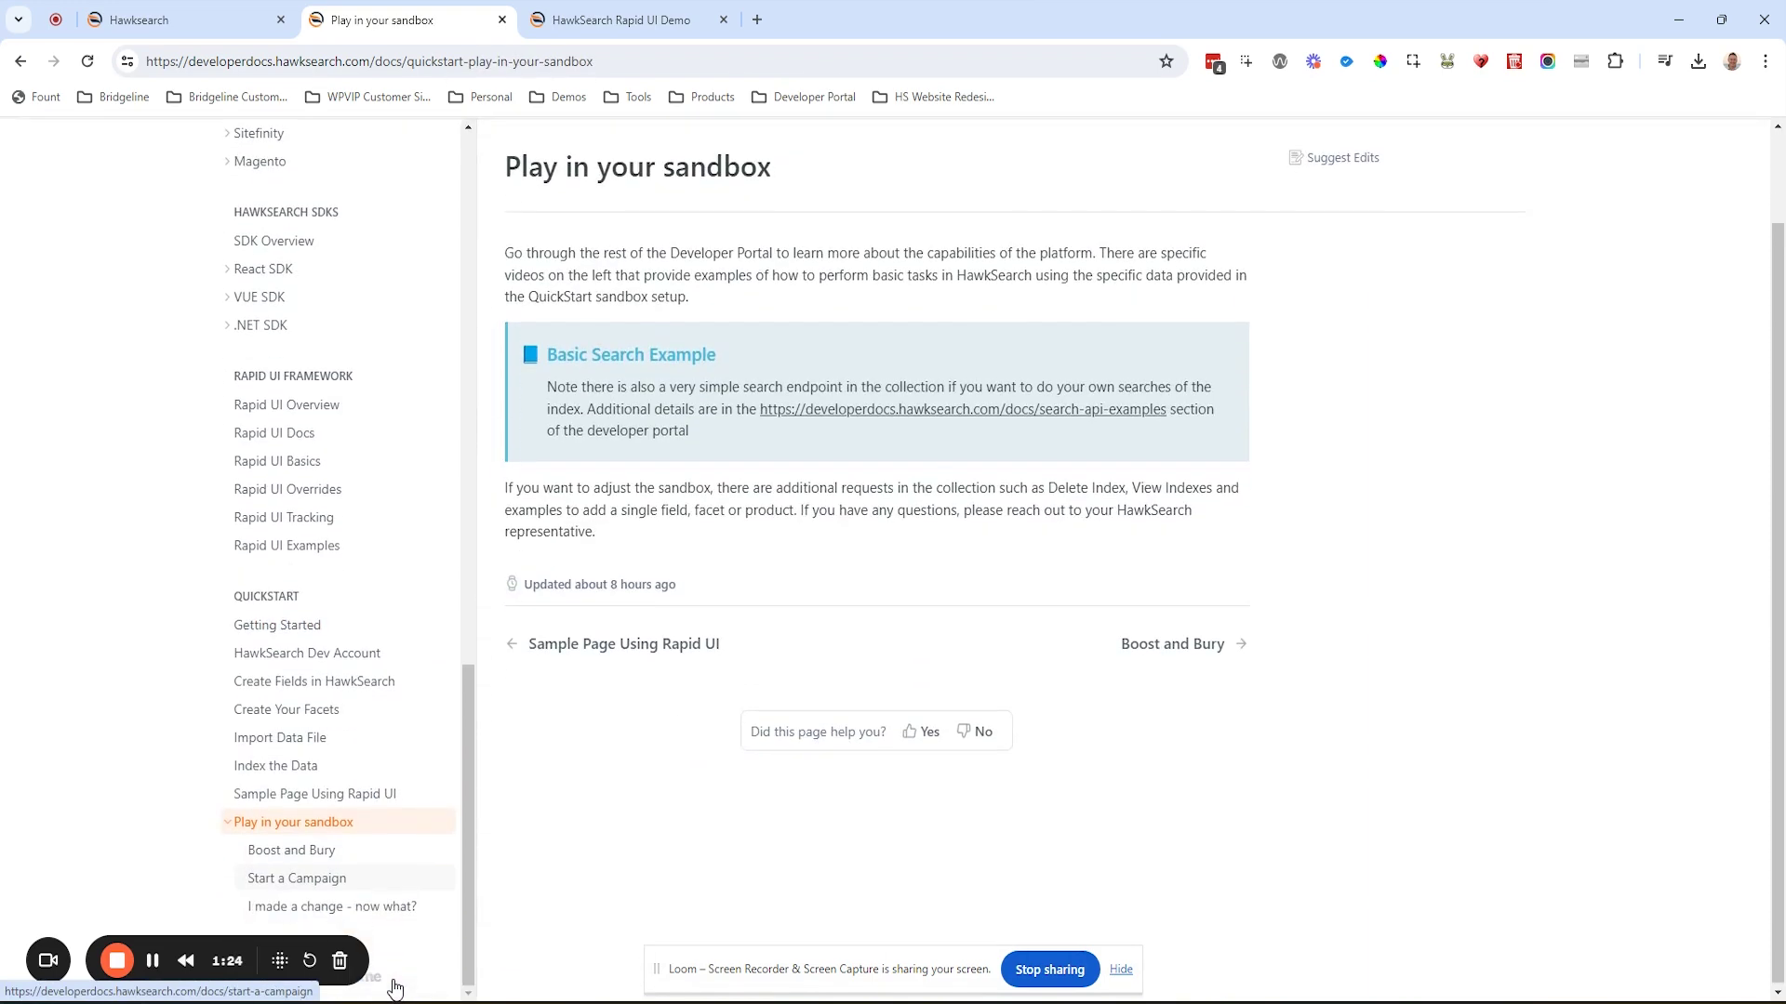
{"action": "left_click", "coordinate": [398, 907]}
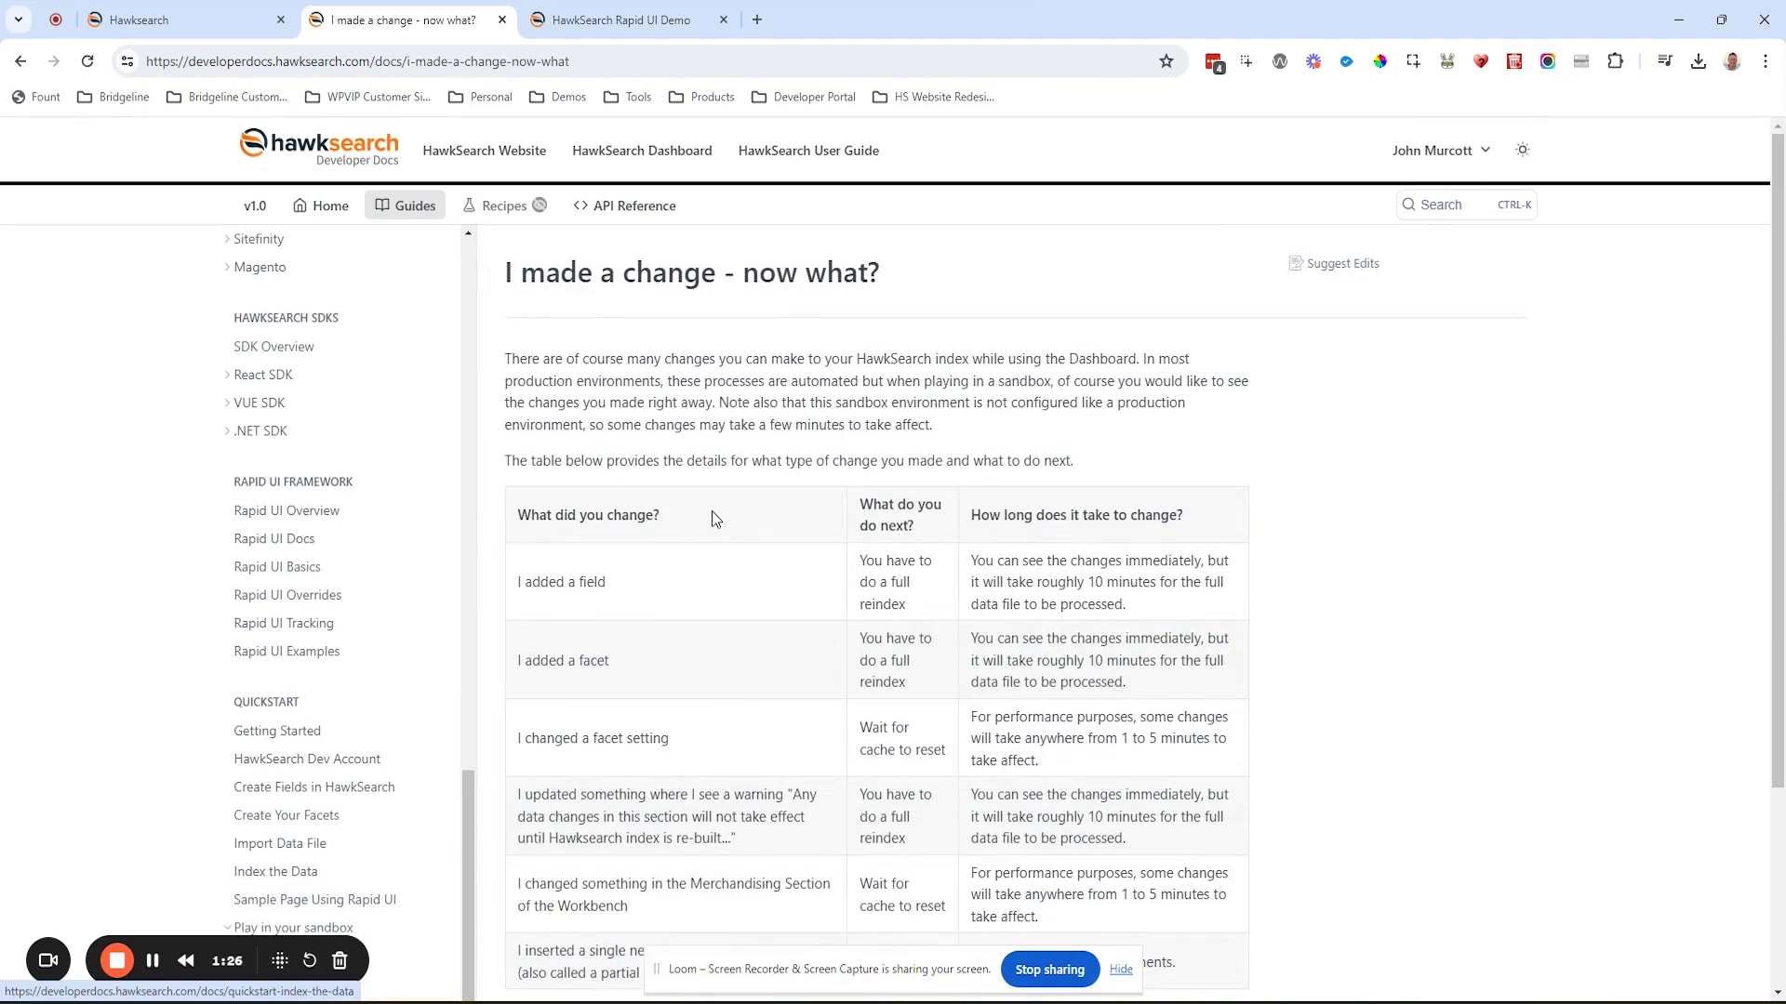
Read the table of change types, highlighting the full reindex instruction, the facet setting row and its cache reset instruction
{"action": "scroll", "coordinate": [749, 534], "scroll_direction": "down", "scroll_amount": 2}
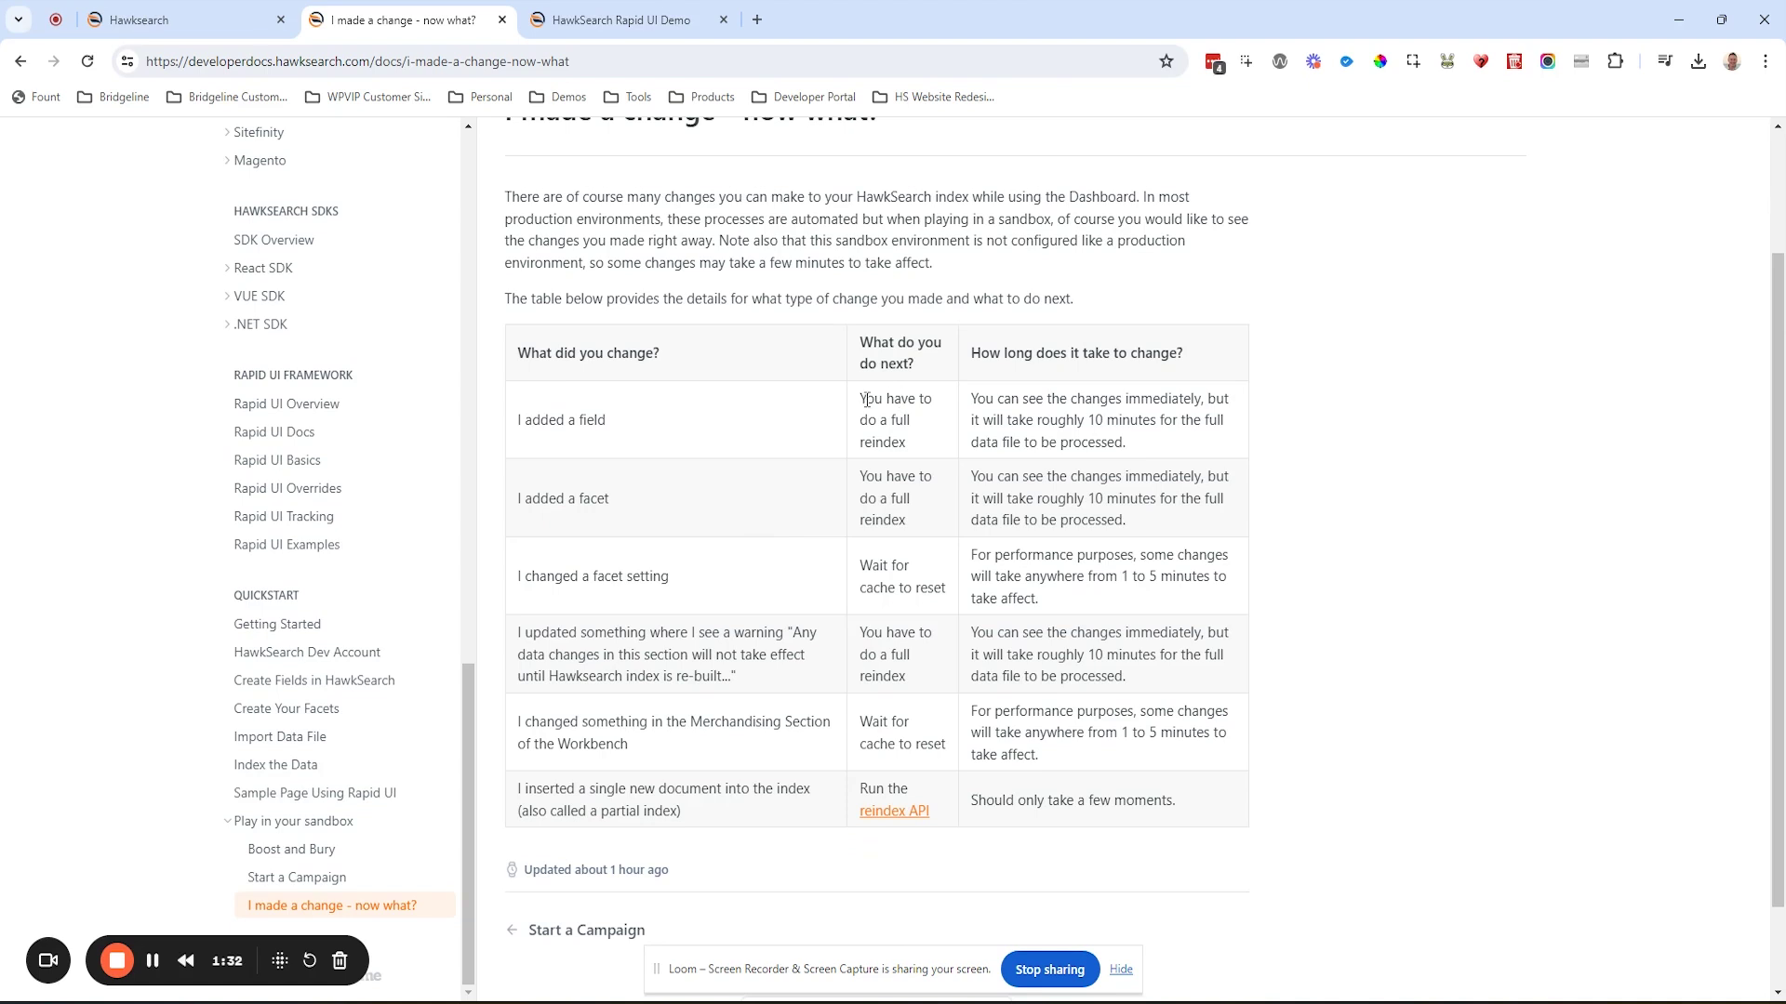
{"action": "left_click_drag", "start_coordinate": [859, 398], "coordinate": [911, 428]}
{"action": "left_click_drag", "start_coordinate": [672, 578], "coordinate": [510, 588]}
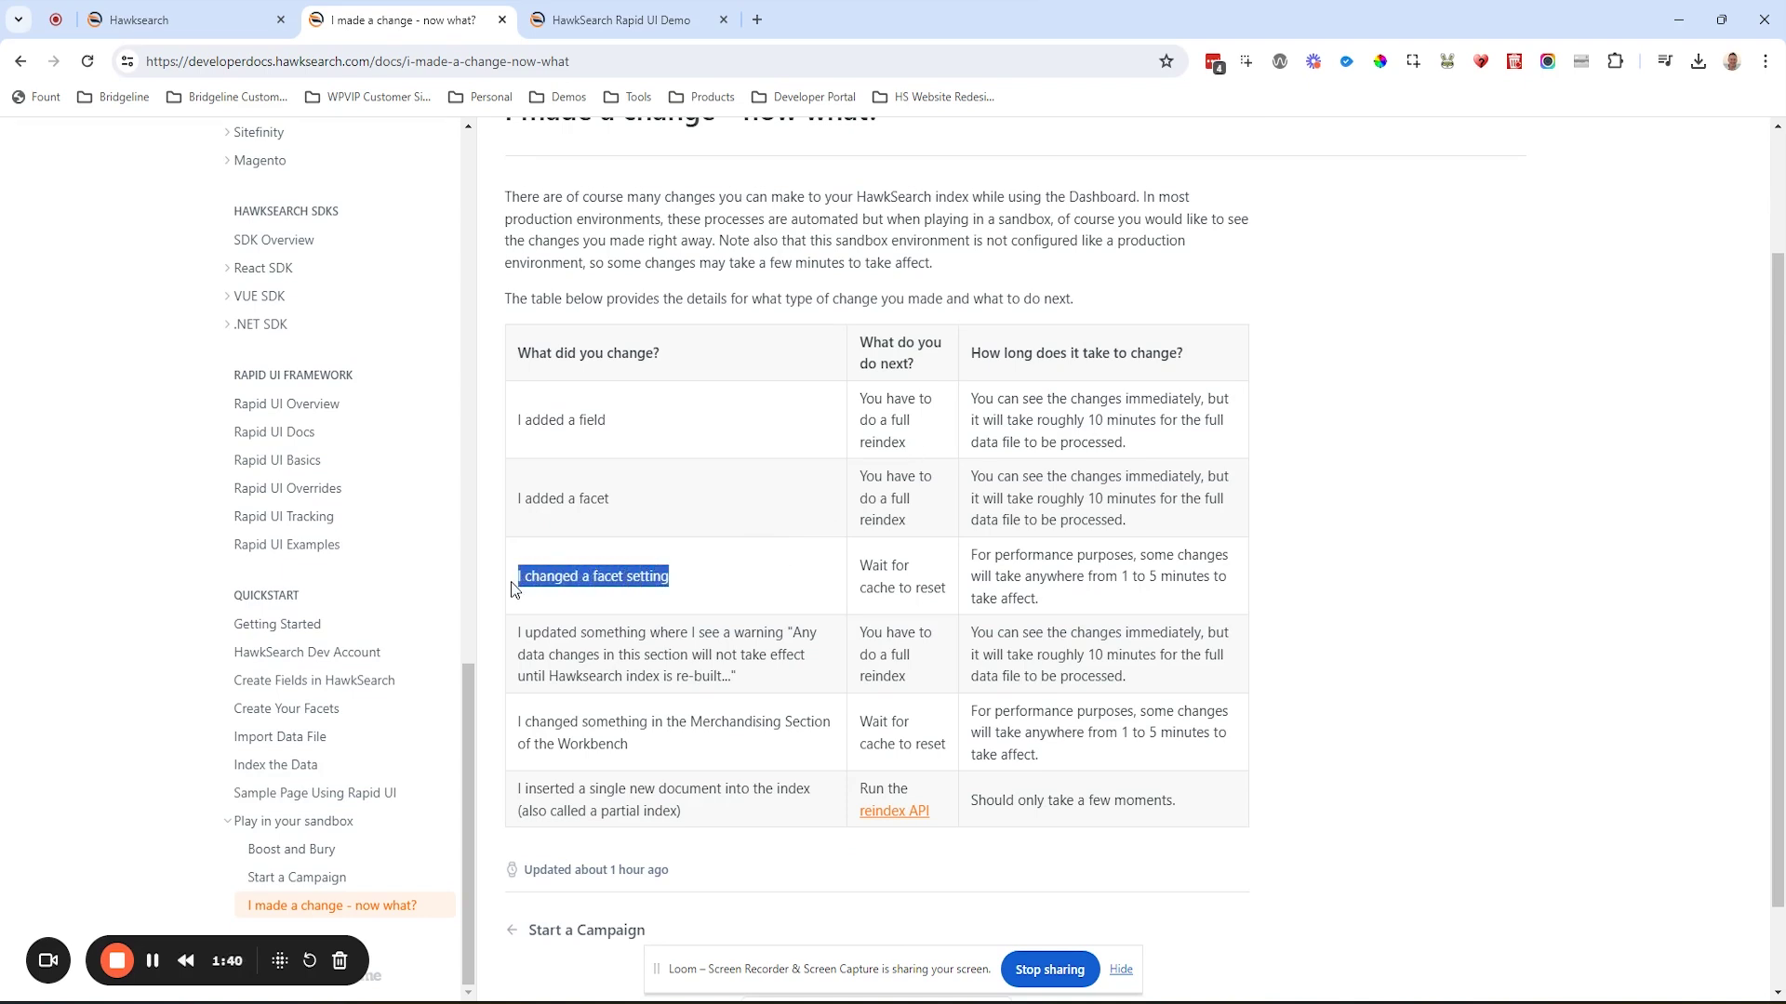
{"action": "left_click", "coordinate": [609, 527]}
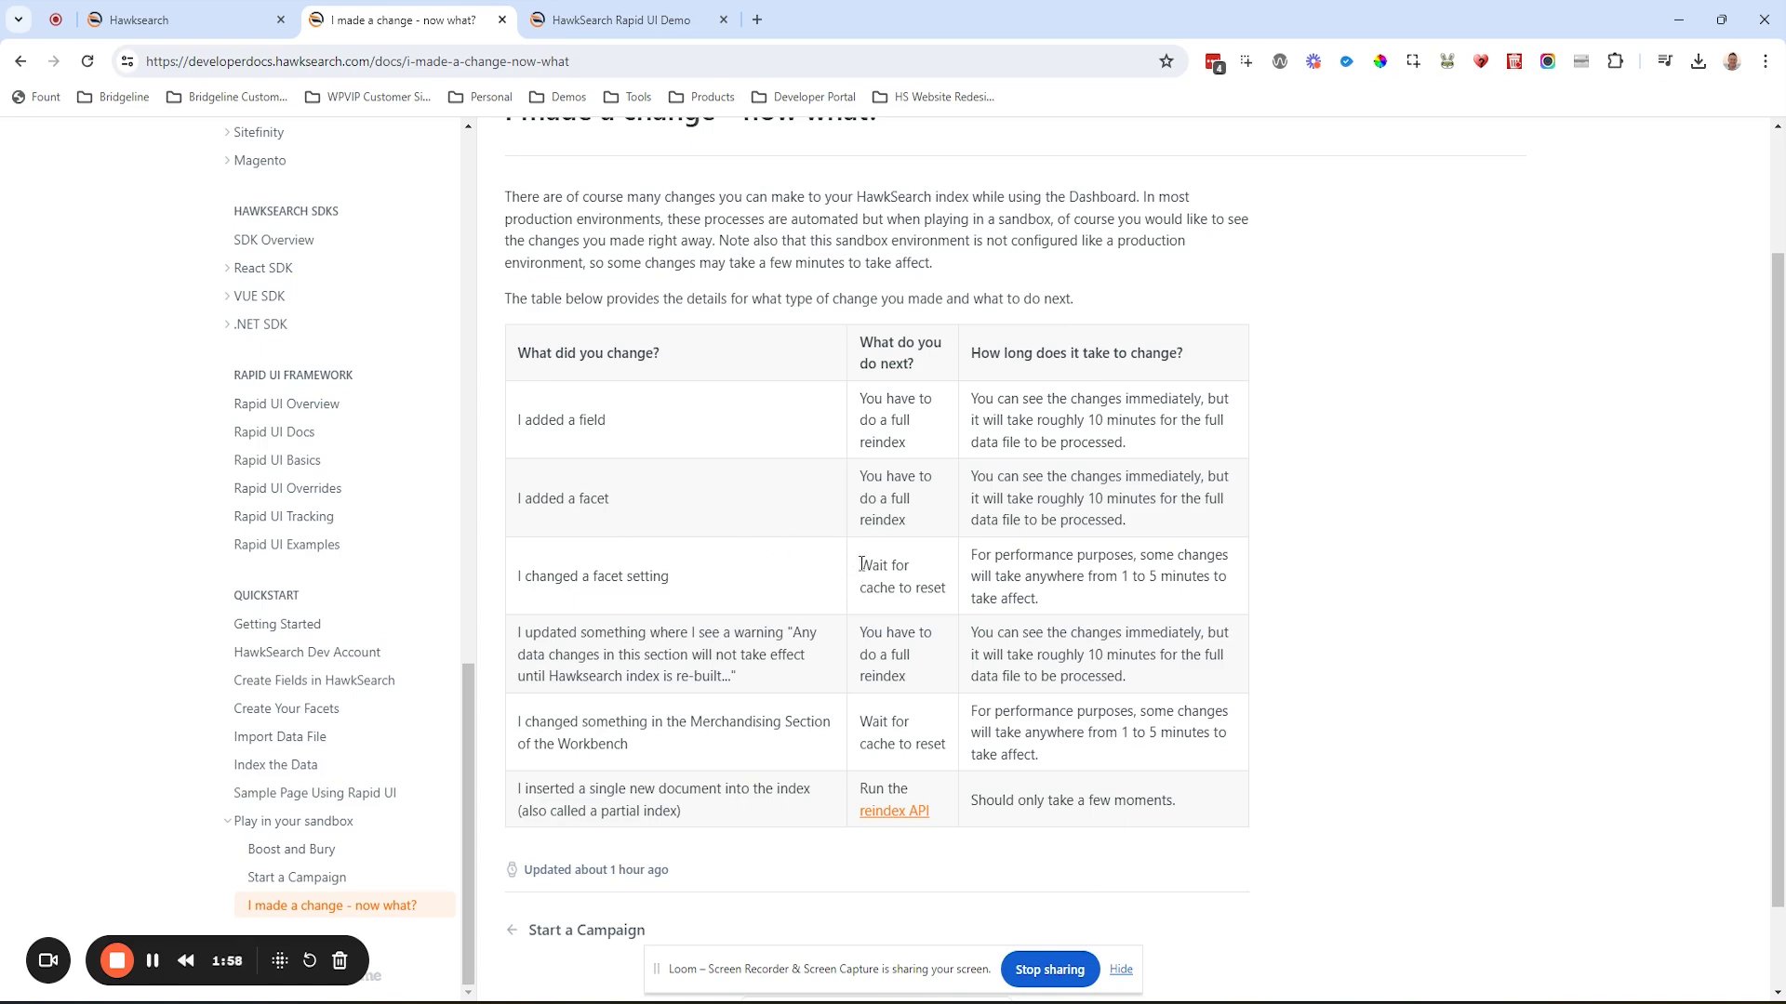
{"action": "left_click_drag", "start_coordinate": [859, 563], "coordinate": [946, 590]}
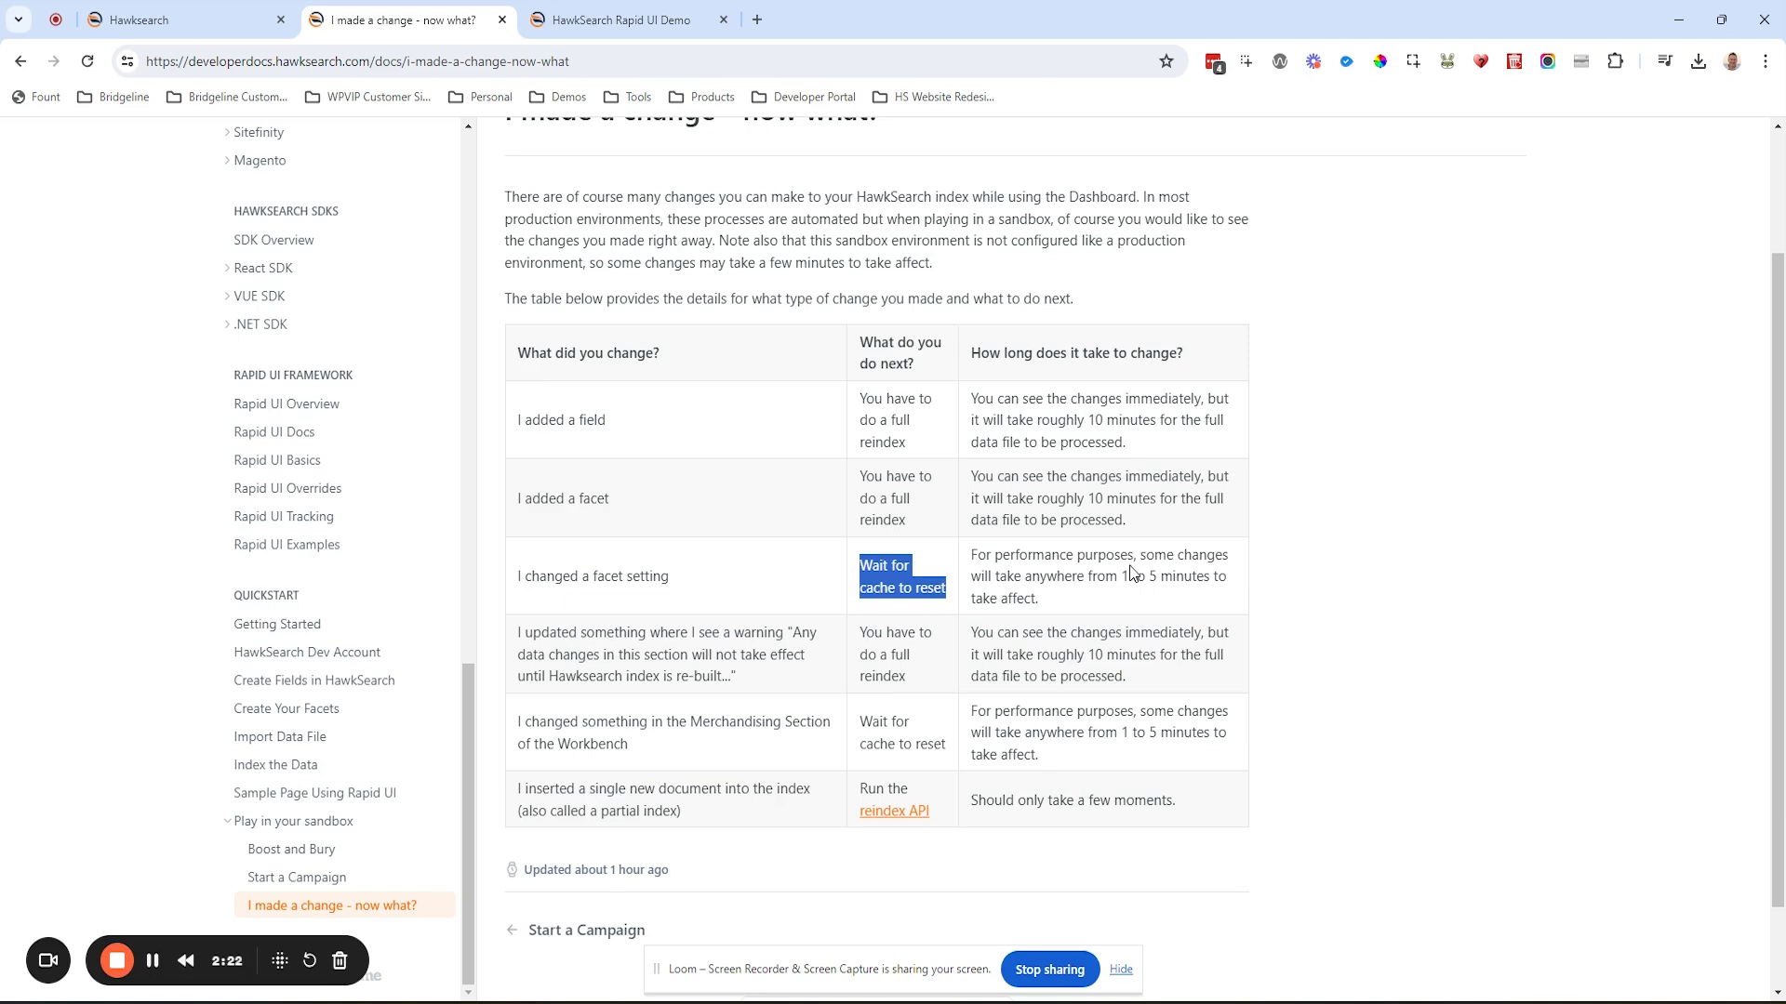
{"action": "left_click", "coordinate": [911, 440]}
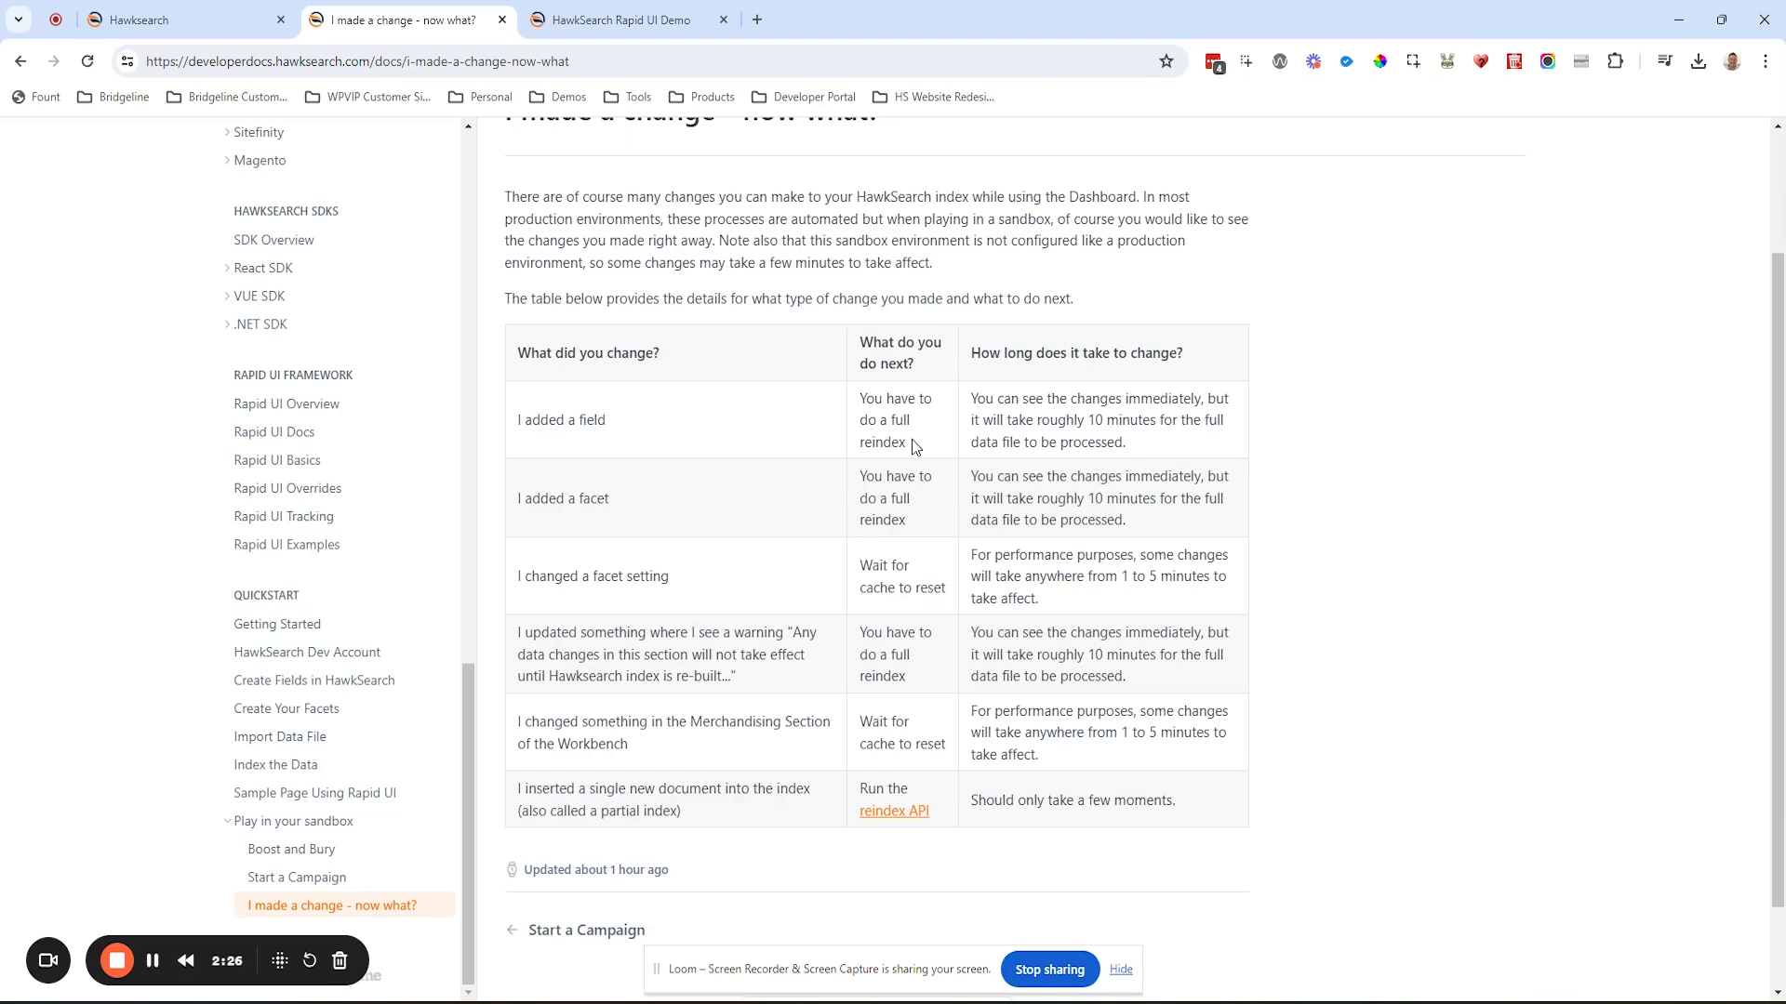
Return to the HawkSearch dashboard, open the account's engine info and select the API key under Setup Info
{"action": "left_click", "coordinate": [199, 28]}
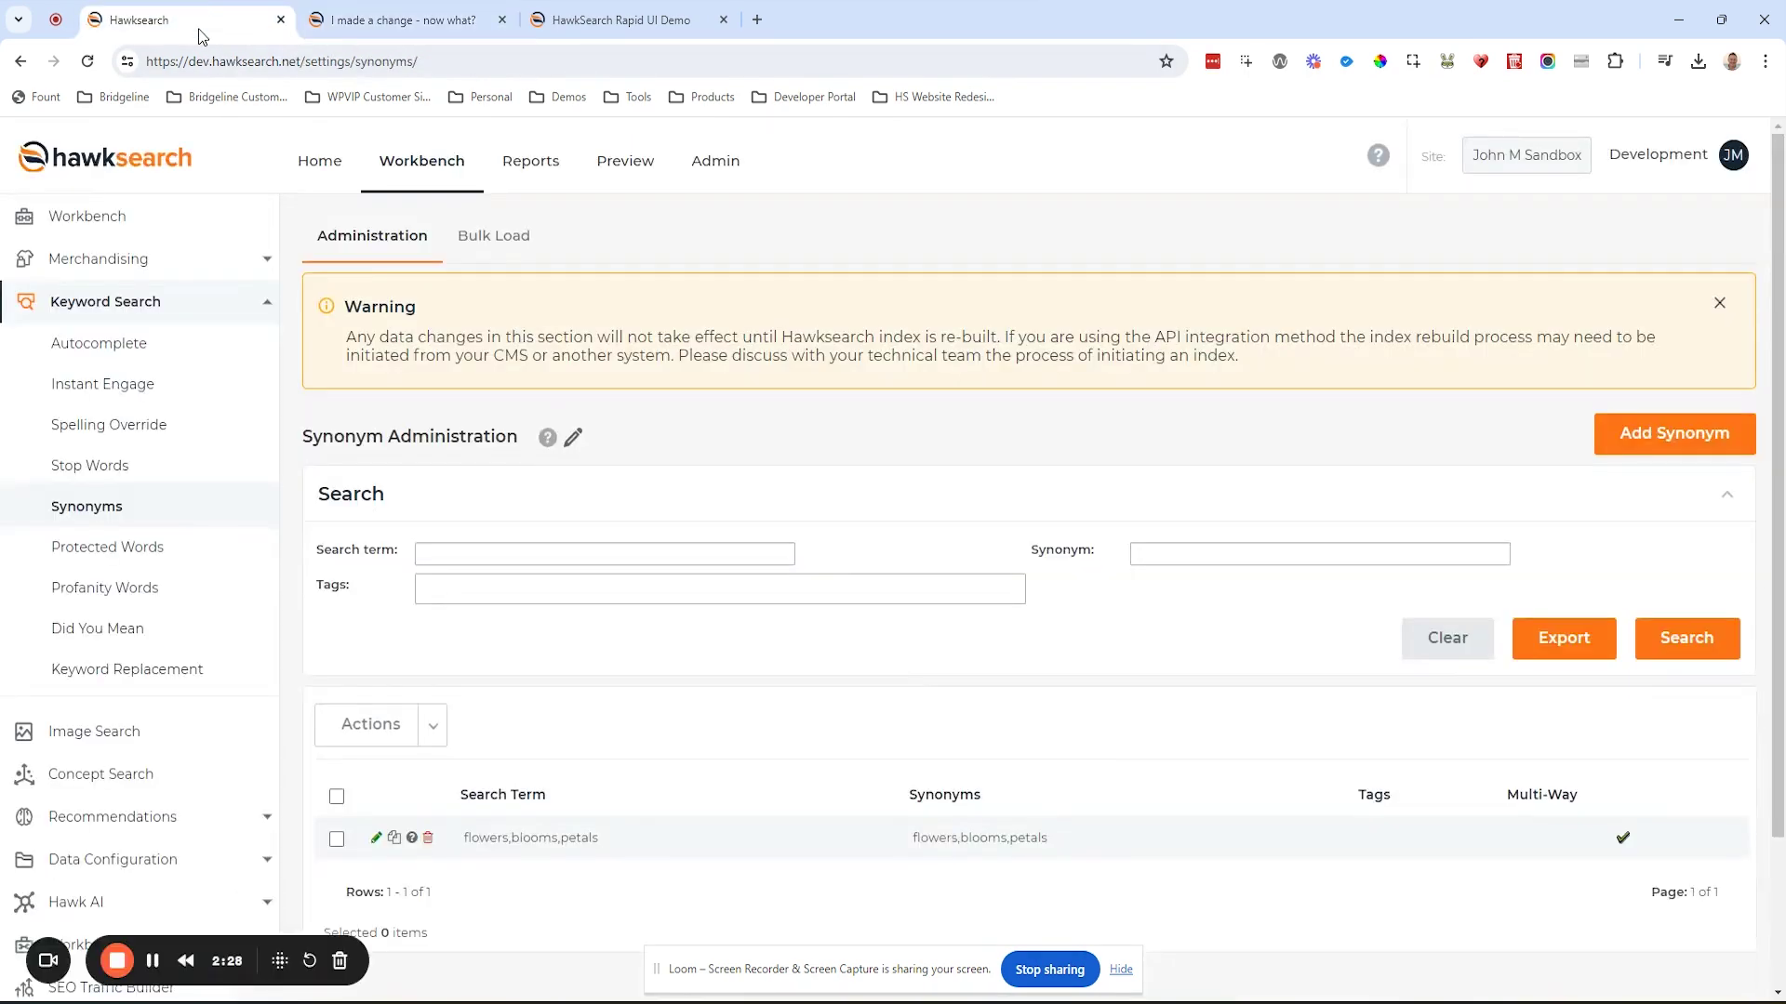
{"action": "left_click", "coordinate": [1729, 157]}
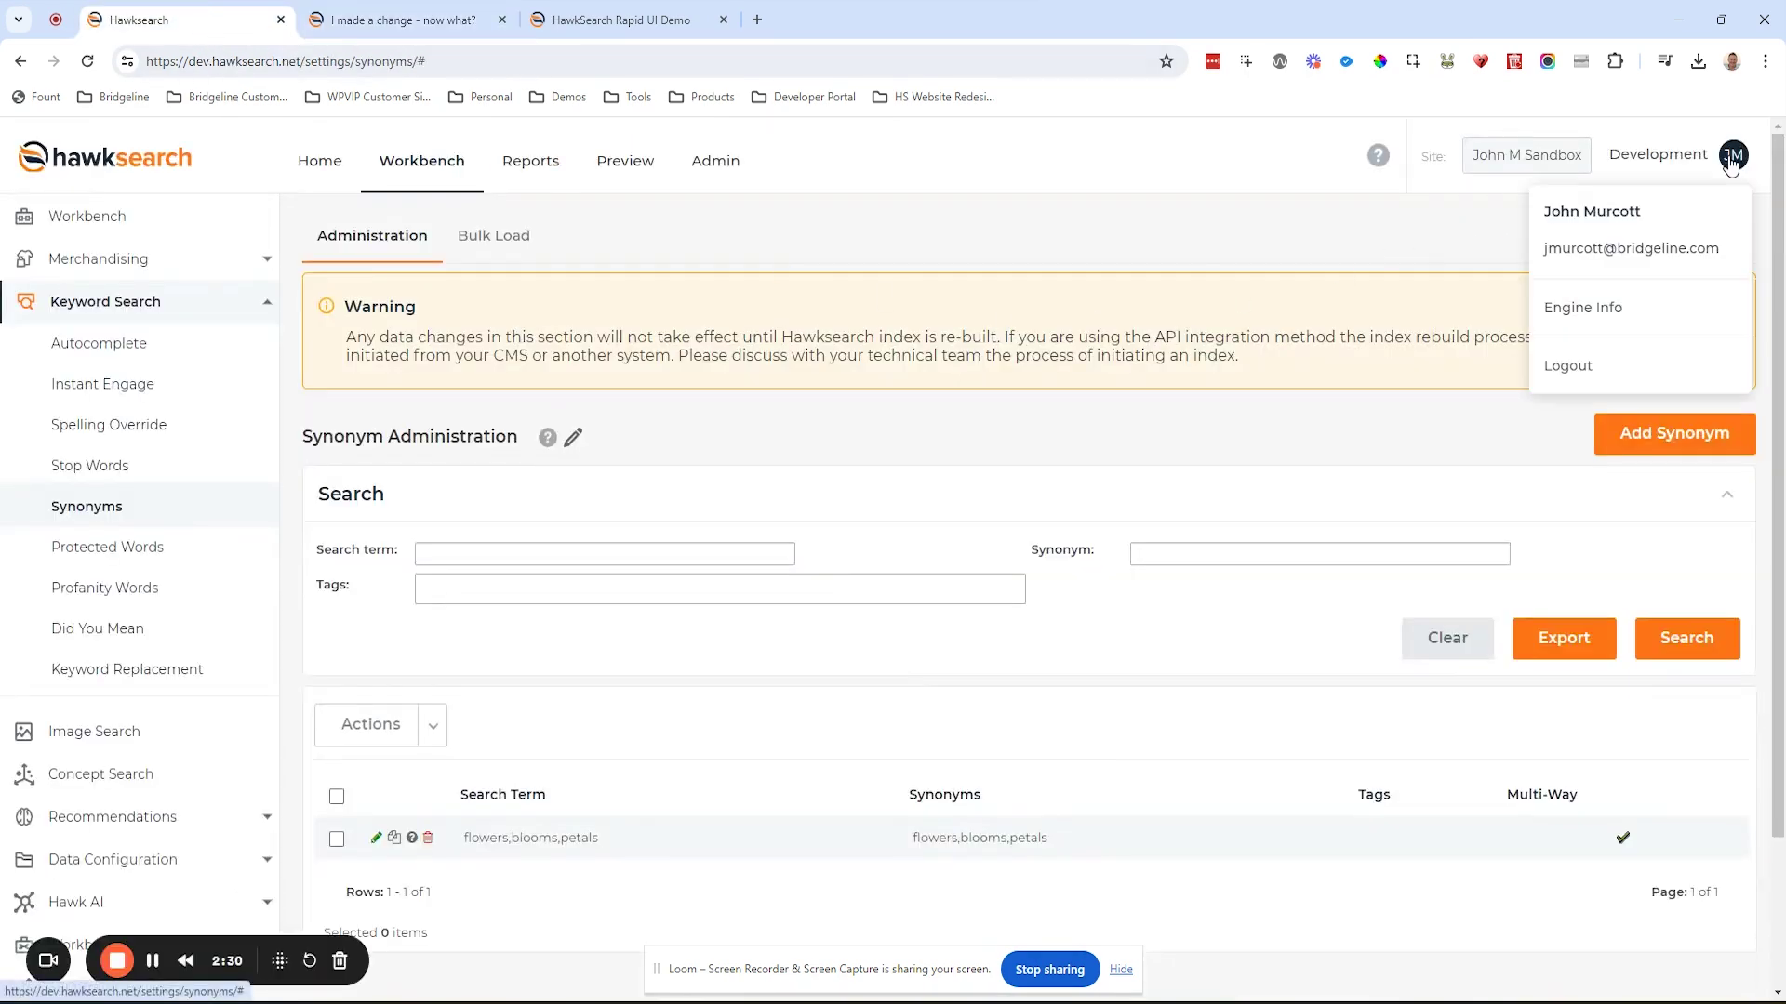
{"action": "left_click", "coordinate": [1573, 309]}
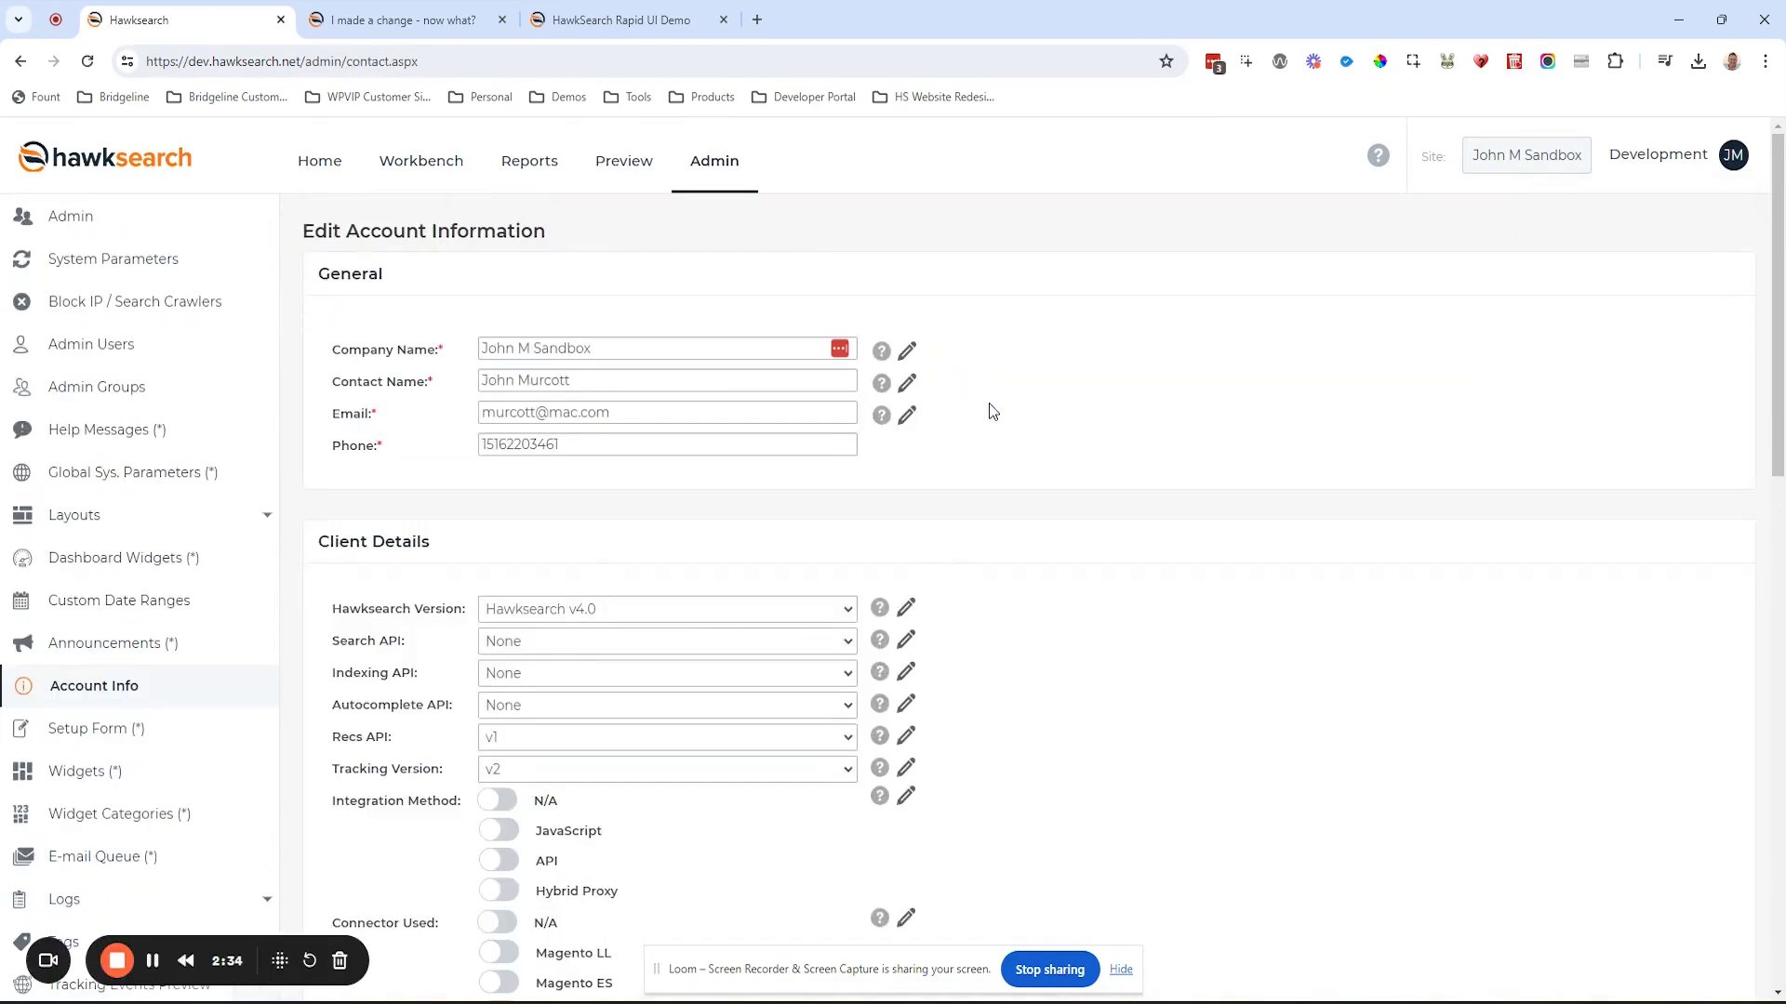
{"action": "scroll", "coordinate": [991, 407], "scroll_direction": "down", "scroll_amount": 2}
{"action": "scroll", "coordinate": [991, 404], "scroll_direction": "down", "scroll_amount": 10}
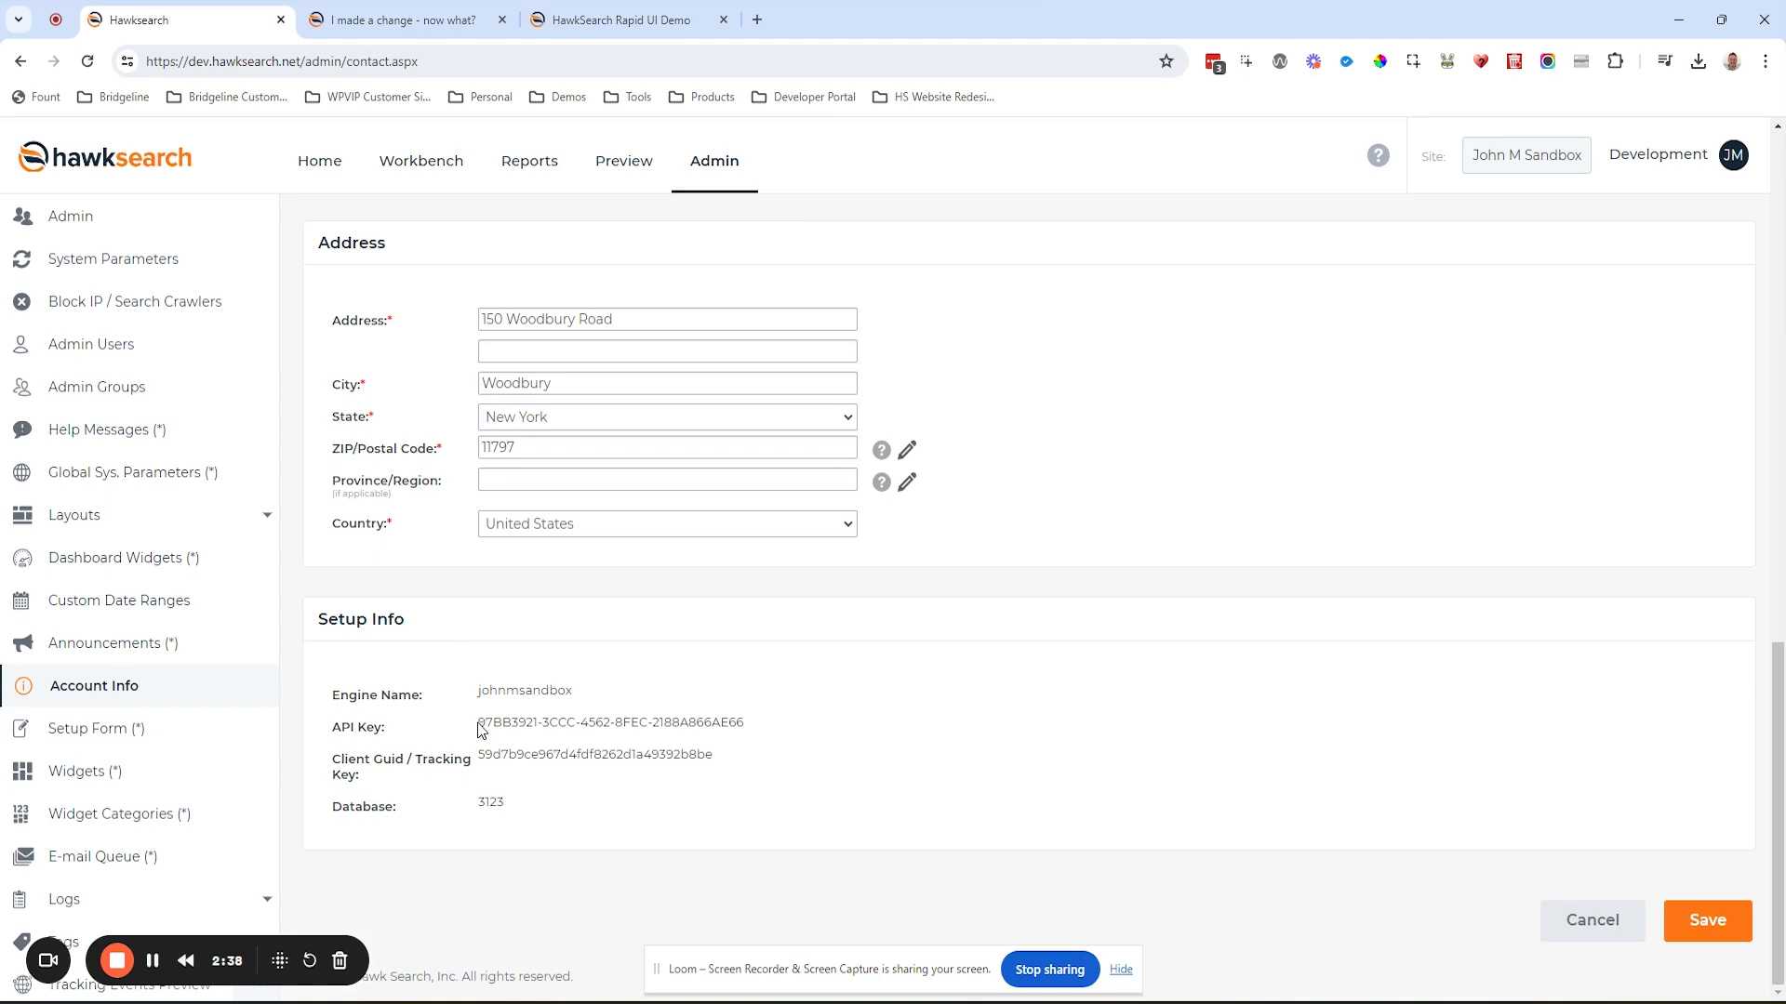
{"action": "left_click_drag", "start_coordinate": [485, 721], "coordinate": [755, 716]}
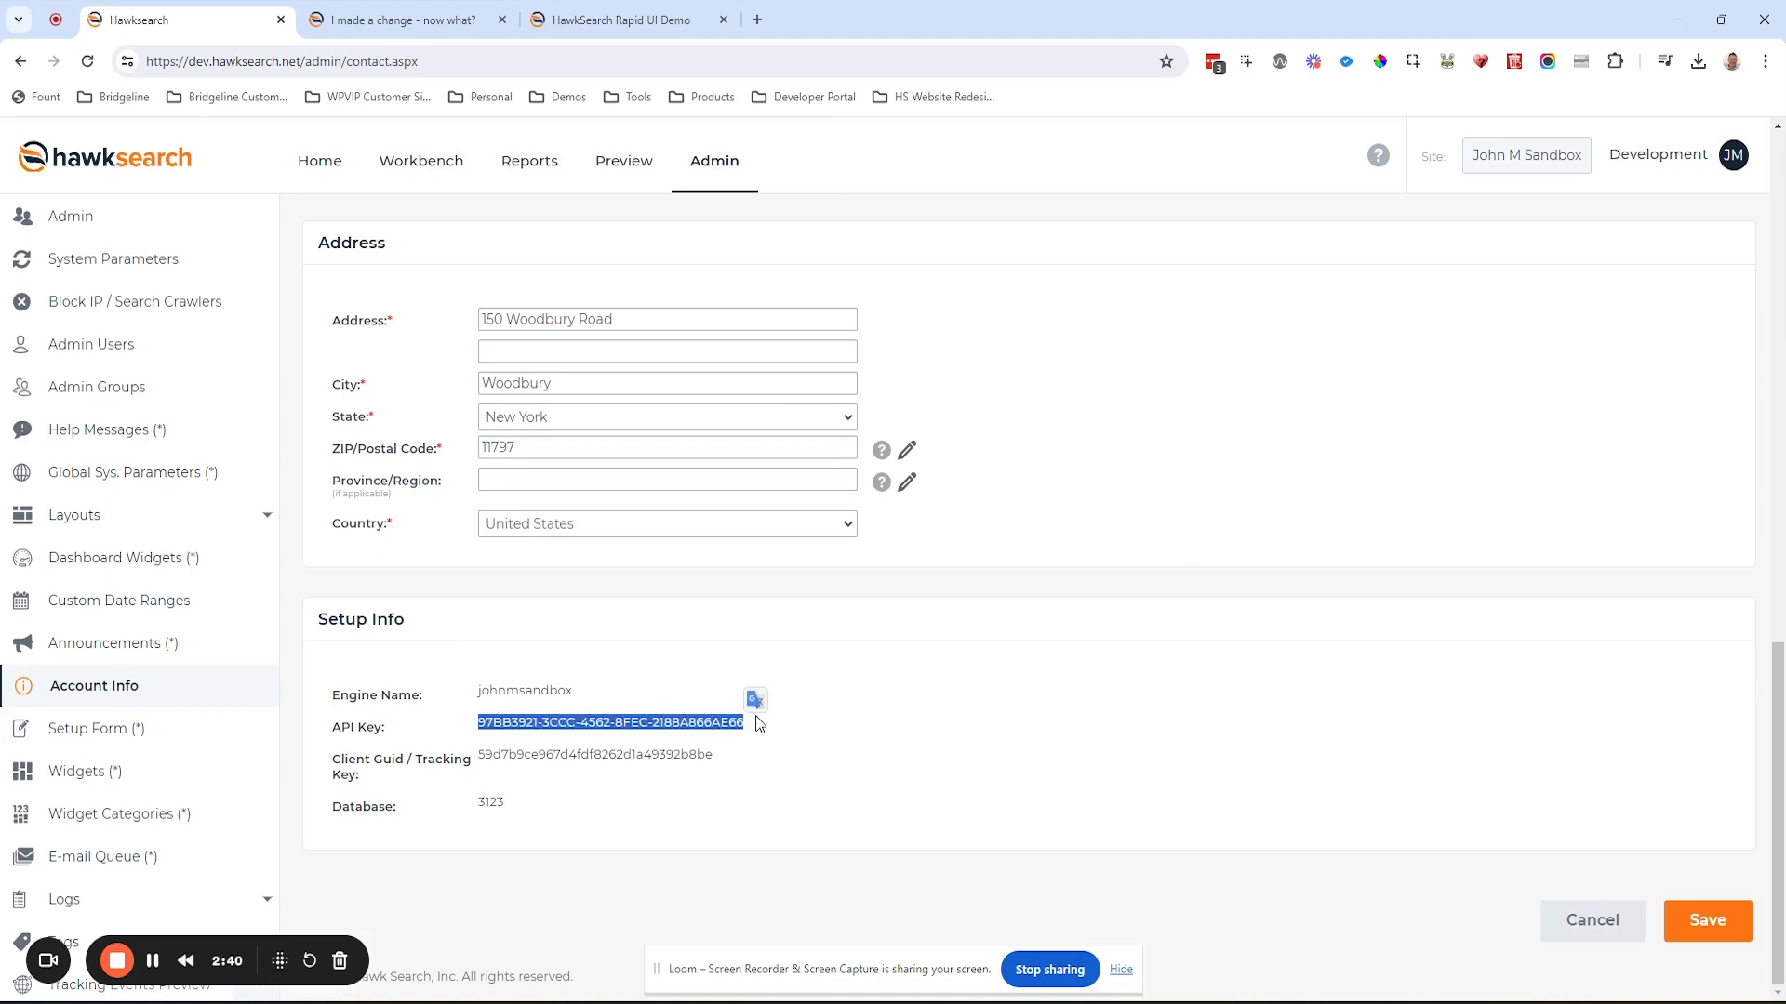
Switch to Postman, check the API key header of View Indexes, and send the View Indexes and Get Current Index requests
{"action": "key", "text": "alt+Tab"}
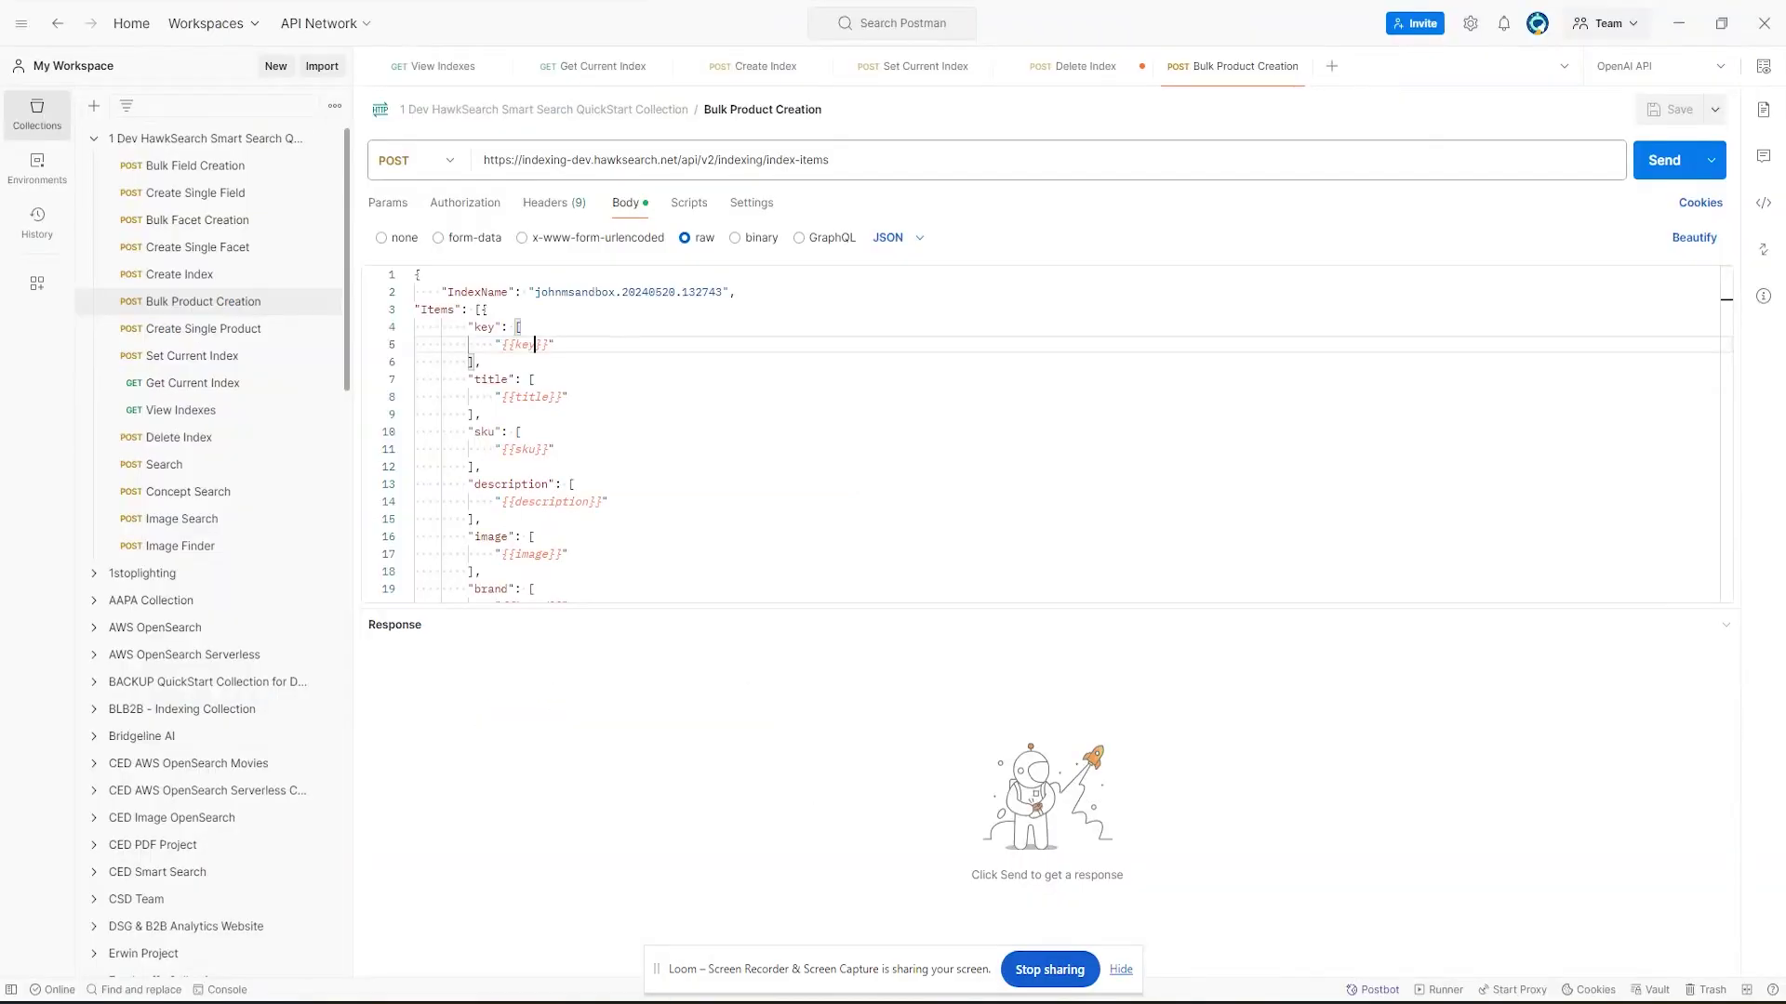
{"action": "left_click", "coordinate": [433, 66]}
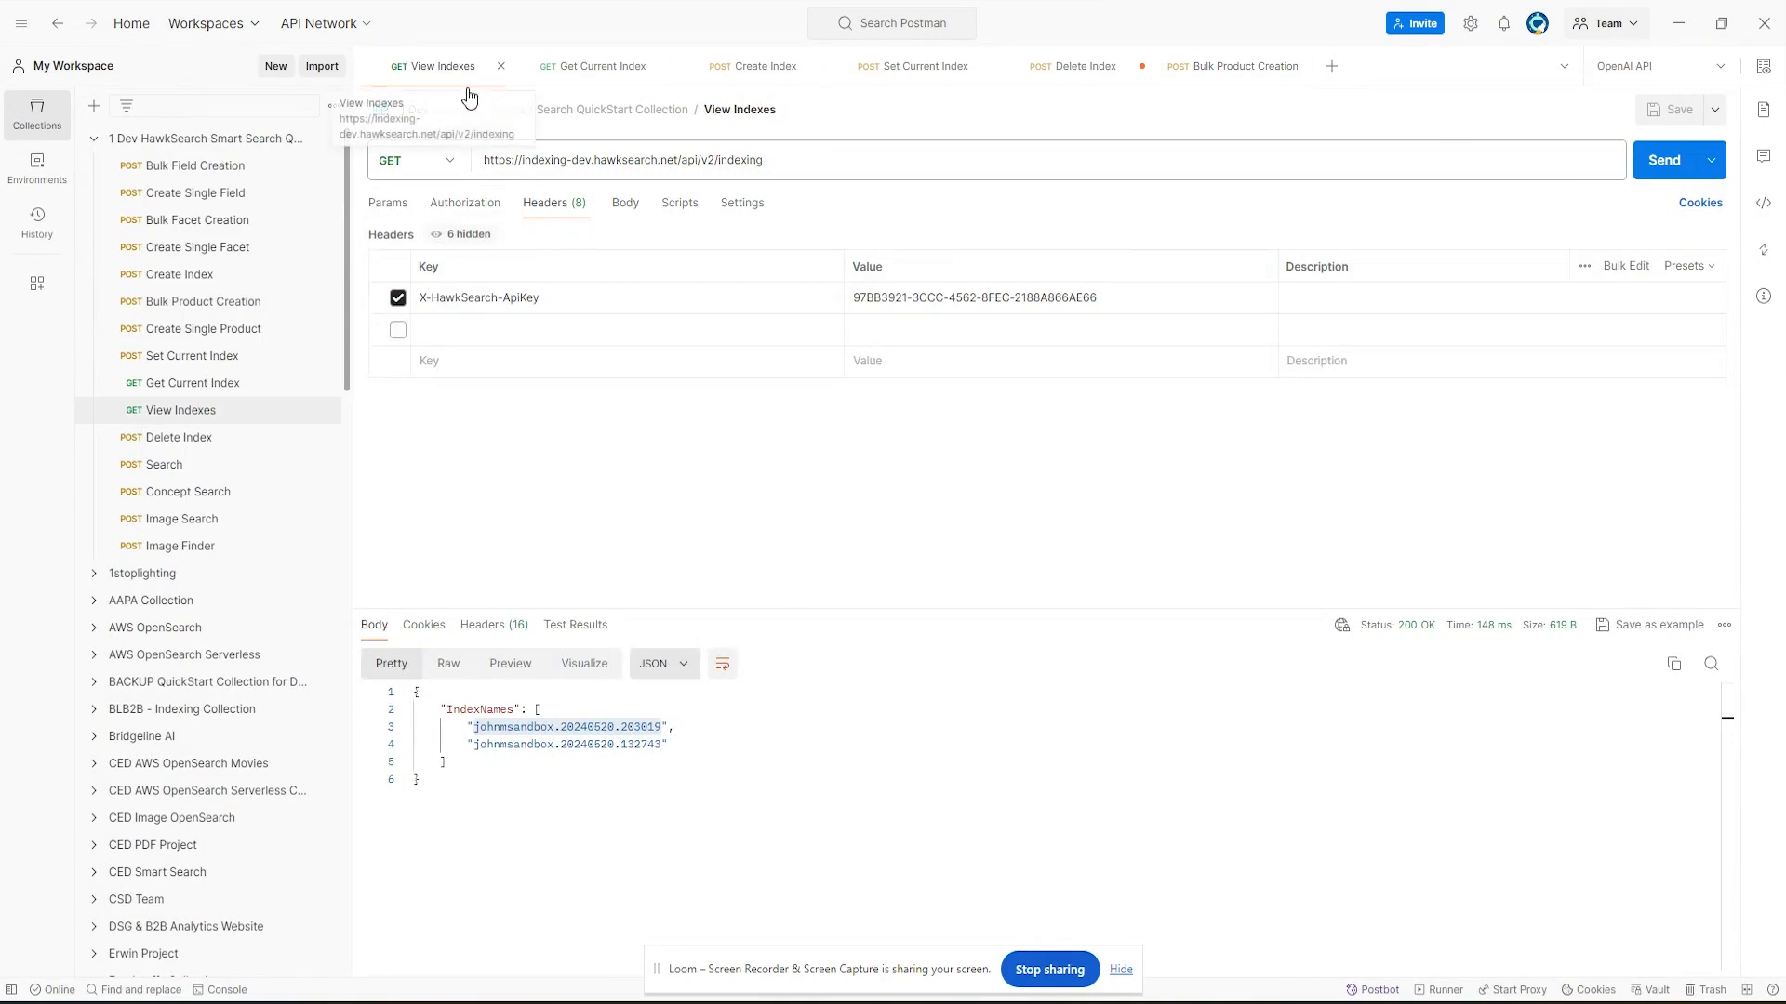
{"action": "left_click_drag", "start_coordinate": [853, 297], "coordinate": [1069, 299]}
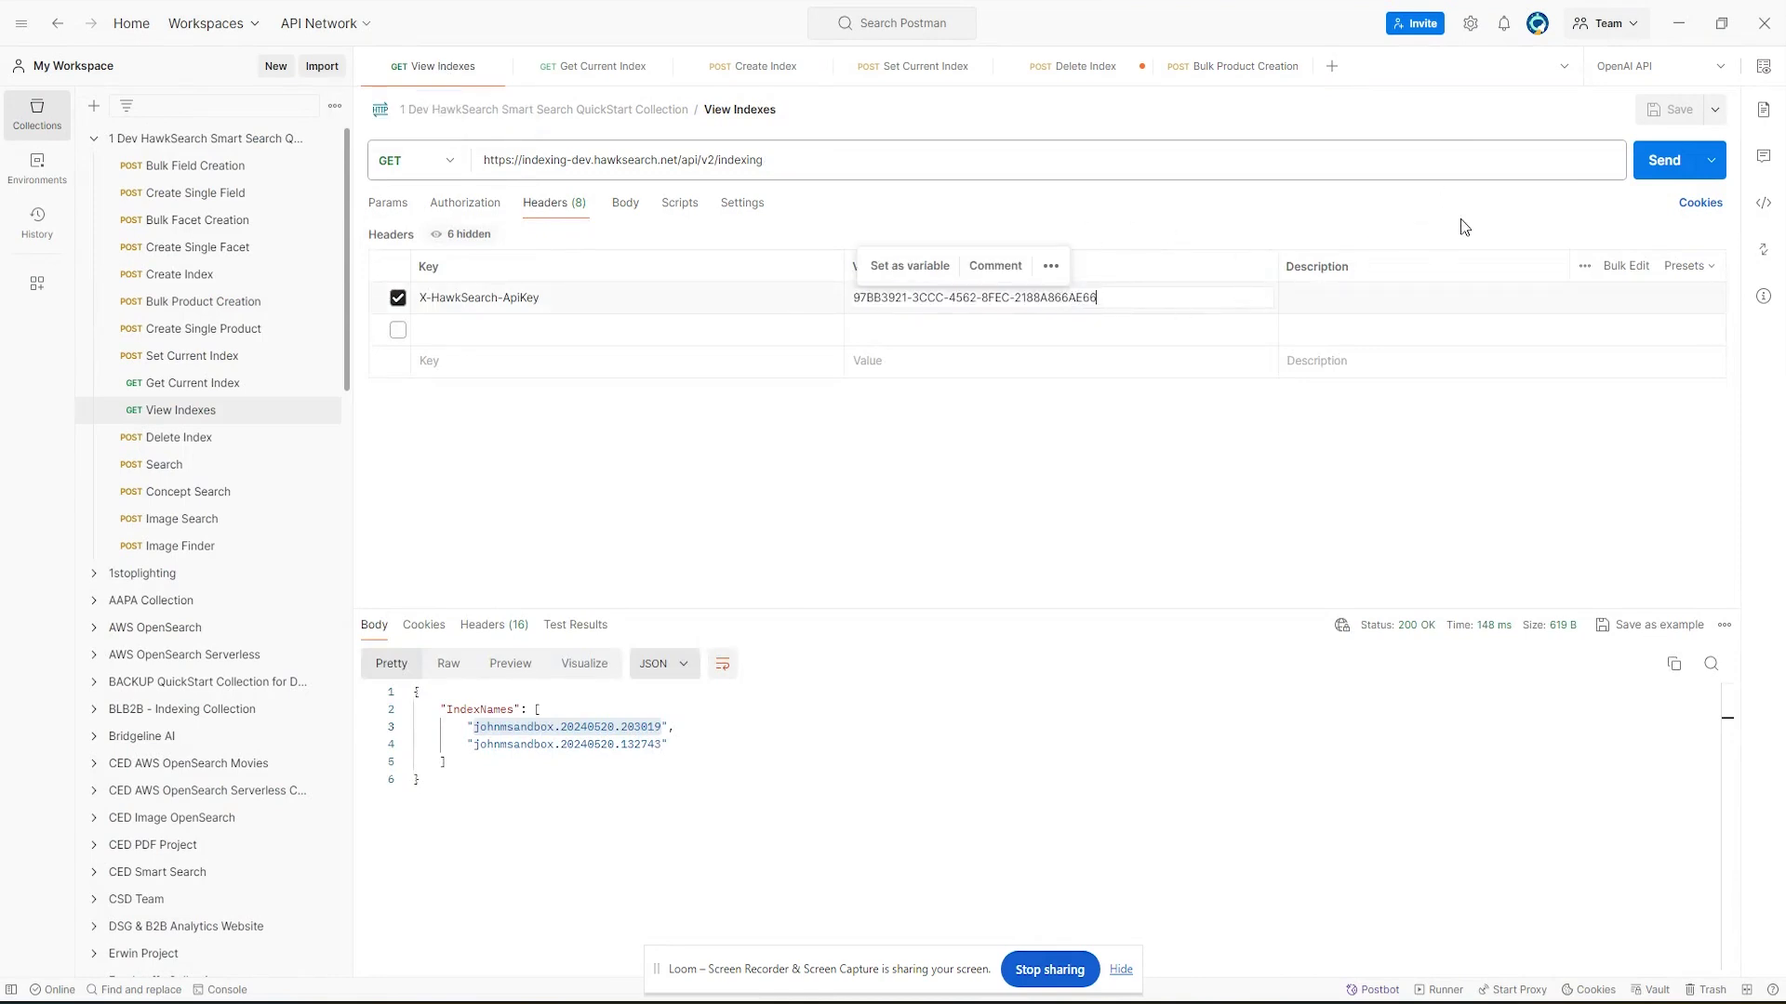
{"action": "left_click", "coordinate": [1664, 160]}
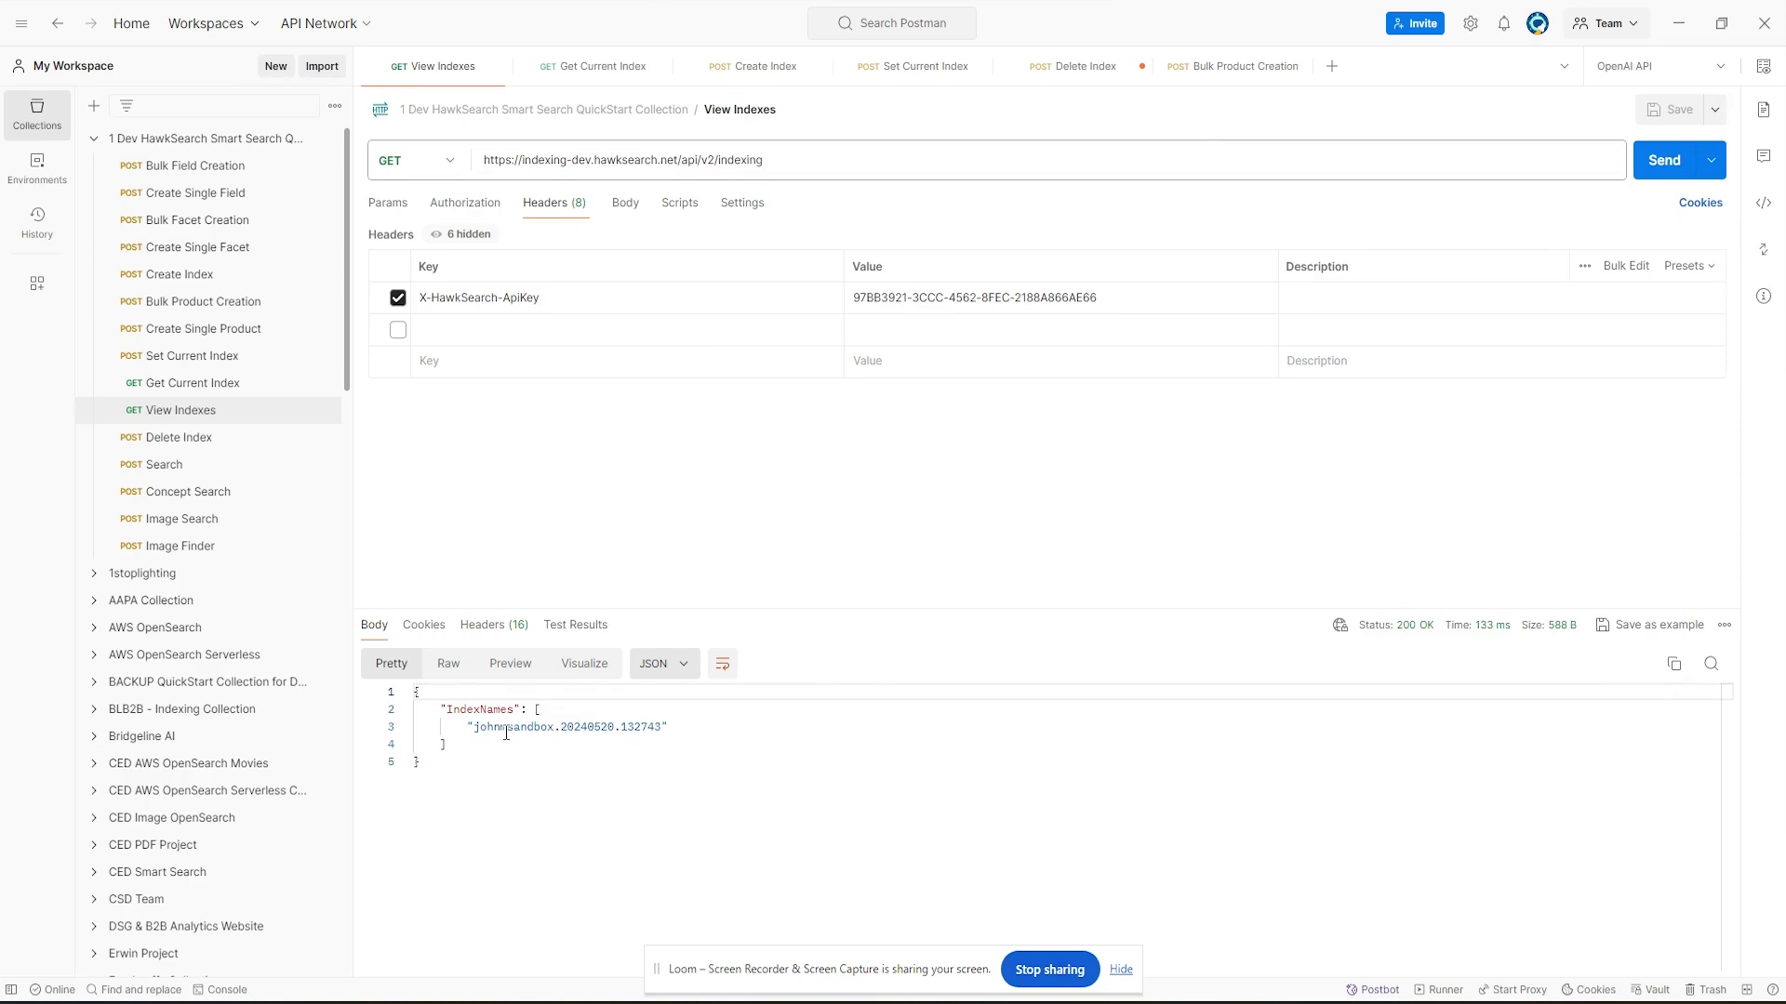
{"action": "left_click", "coordinate": [610, 66]}
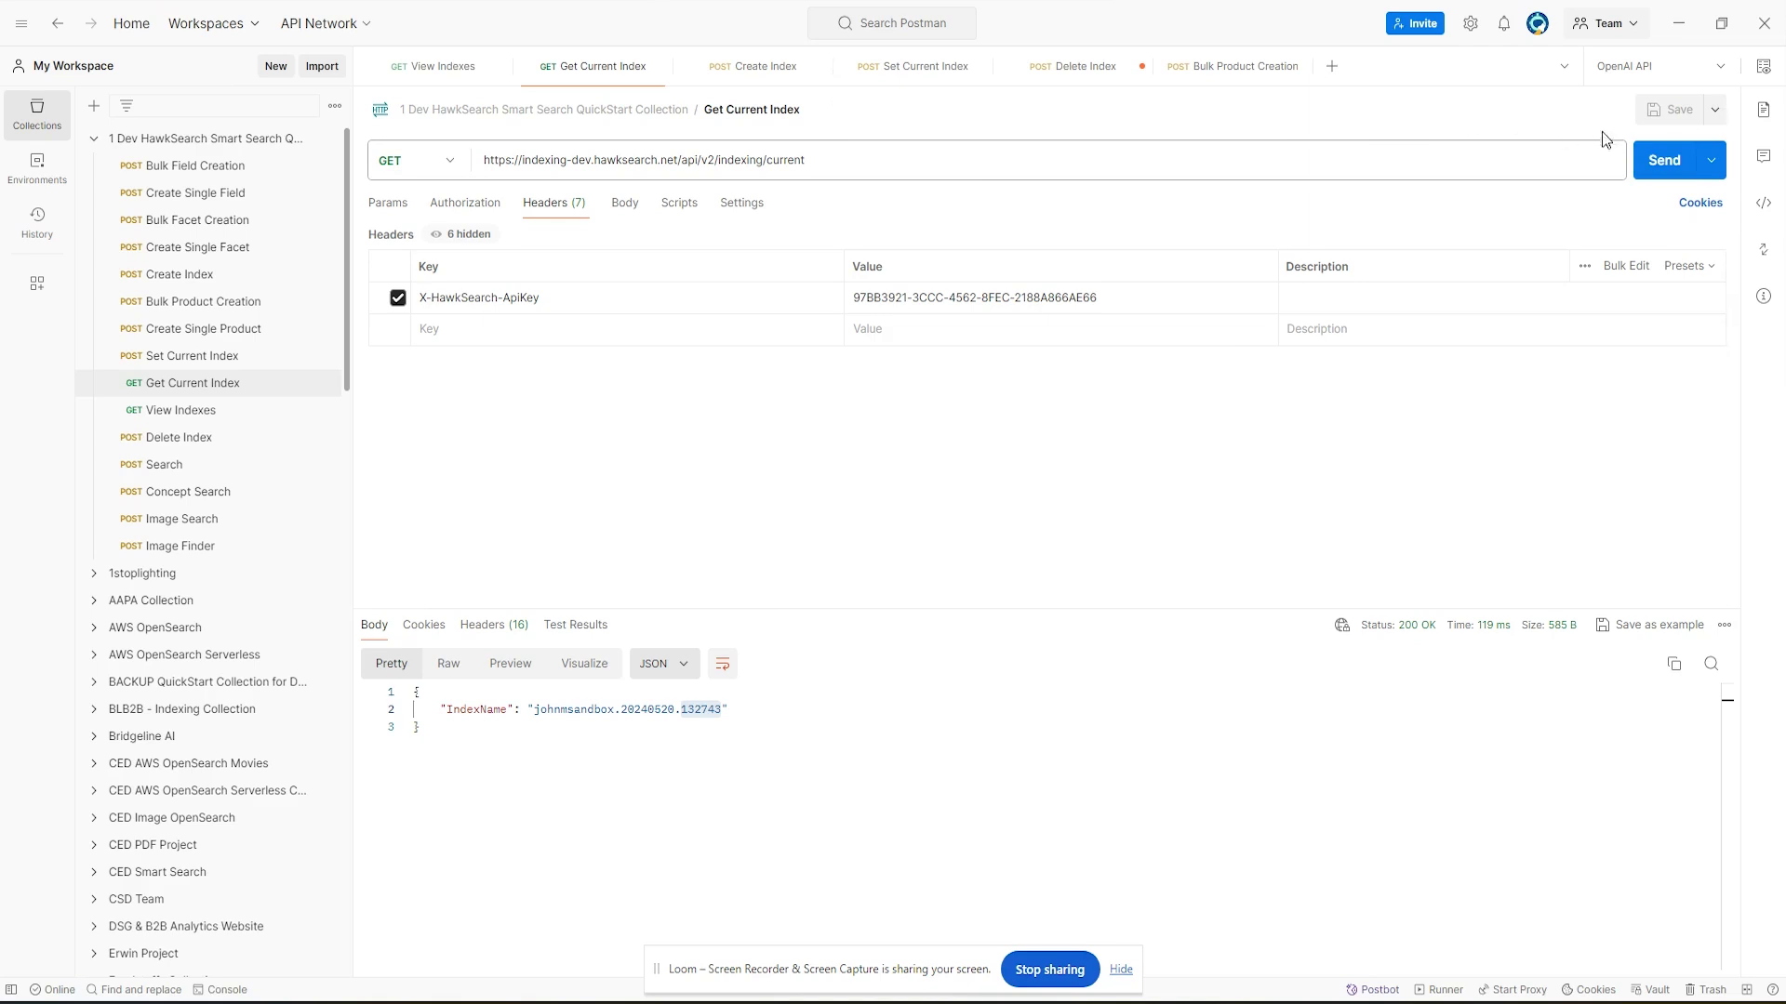
{"action": "left_click", "coordinate": [1665, 163]}
Switch to Chrome and view the HawkSearch Rapid UI Demo storefront page
{"action": "mouse_move", "coordinate": [1116, 997]}
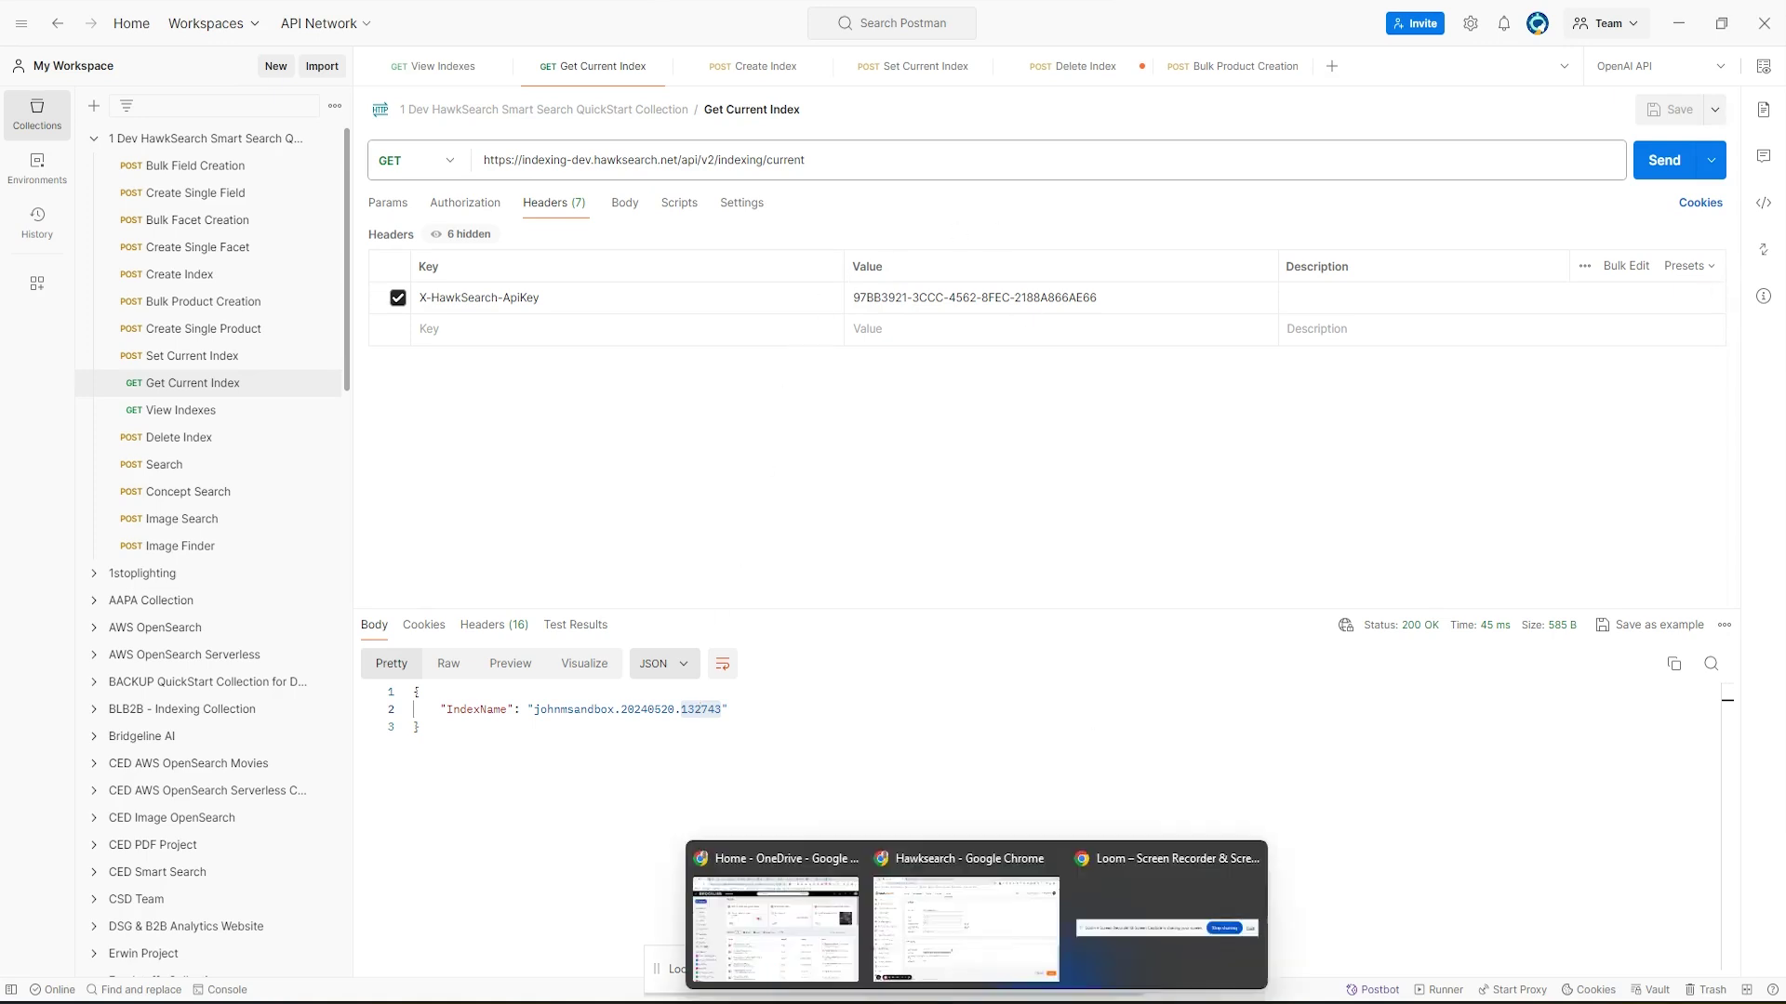
{"action": "left_click", "coordinate": [1009, 953]}
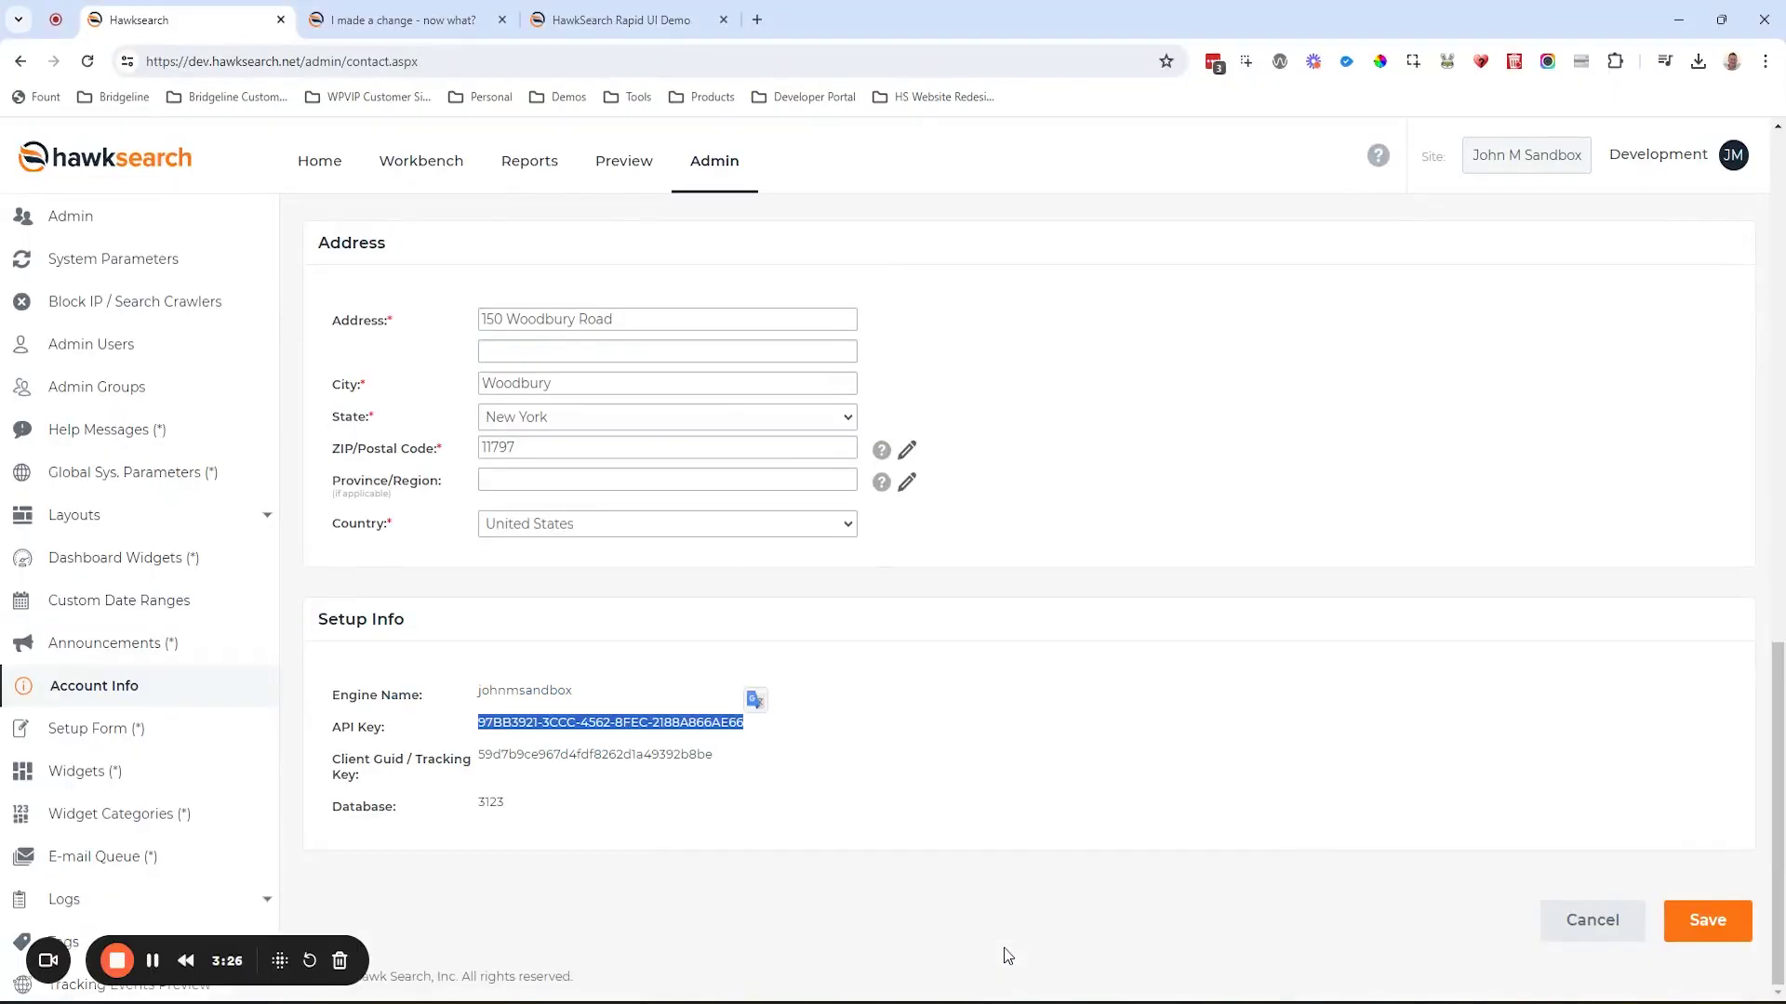
{"action": "left_click", "coordinate": [637, 11]}
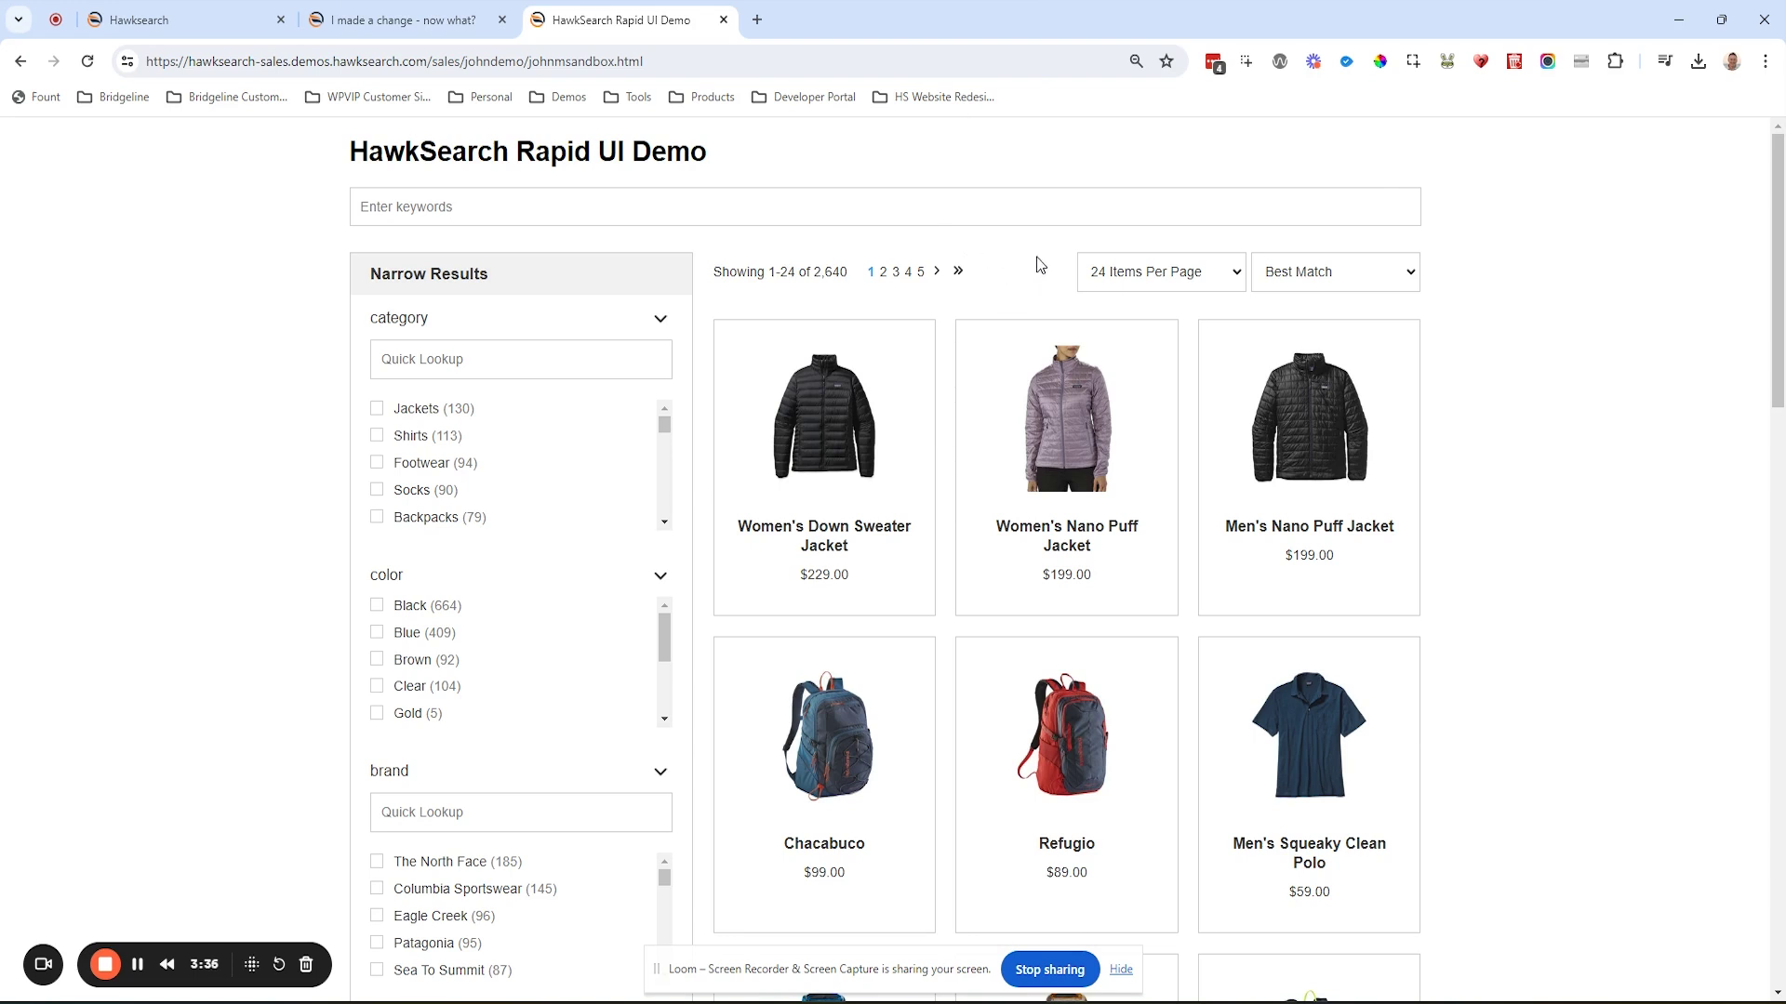
Return to Postman and examine the Delete Index request's body and its API key header
{"action": "mouse_move", "coordinate": [976, 1003]}
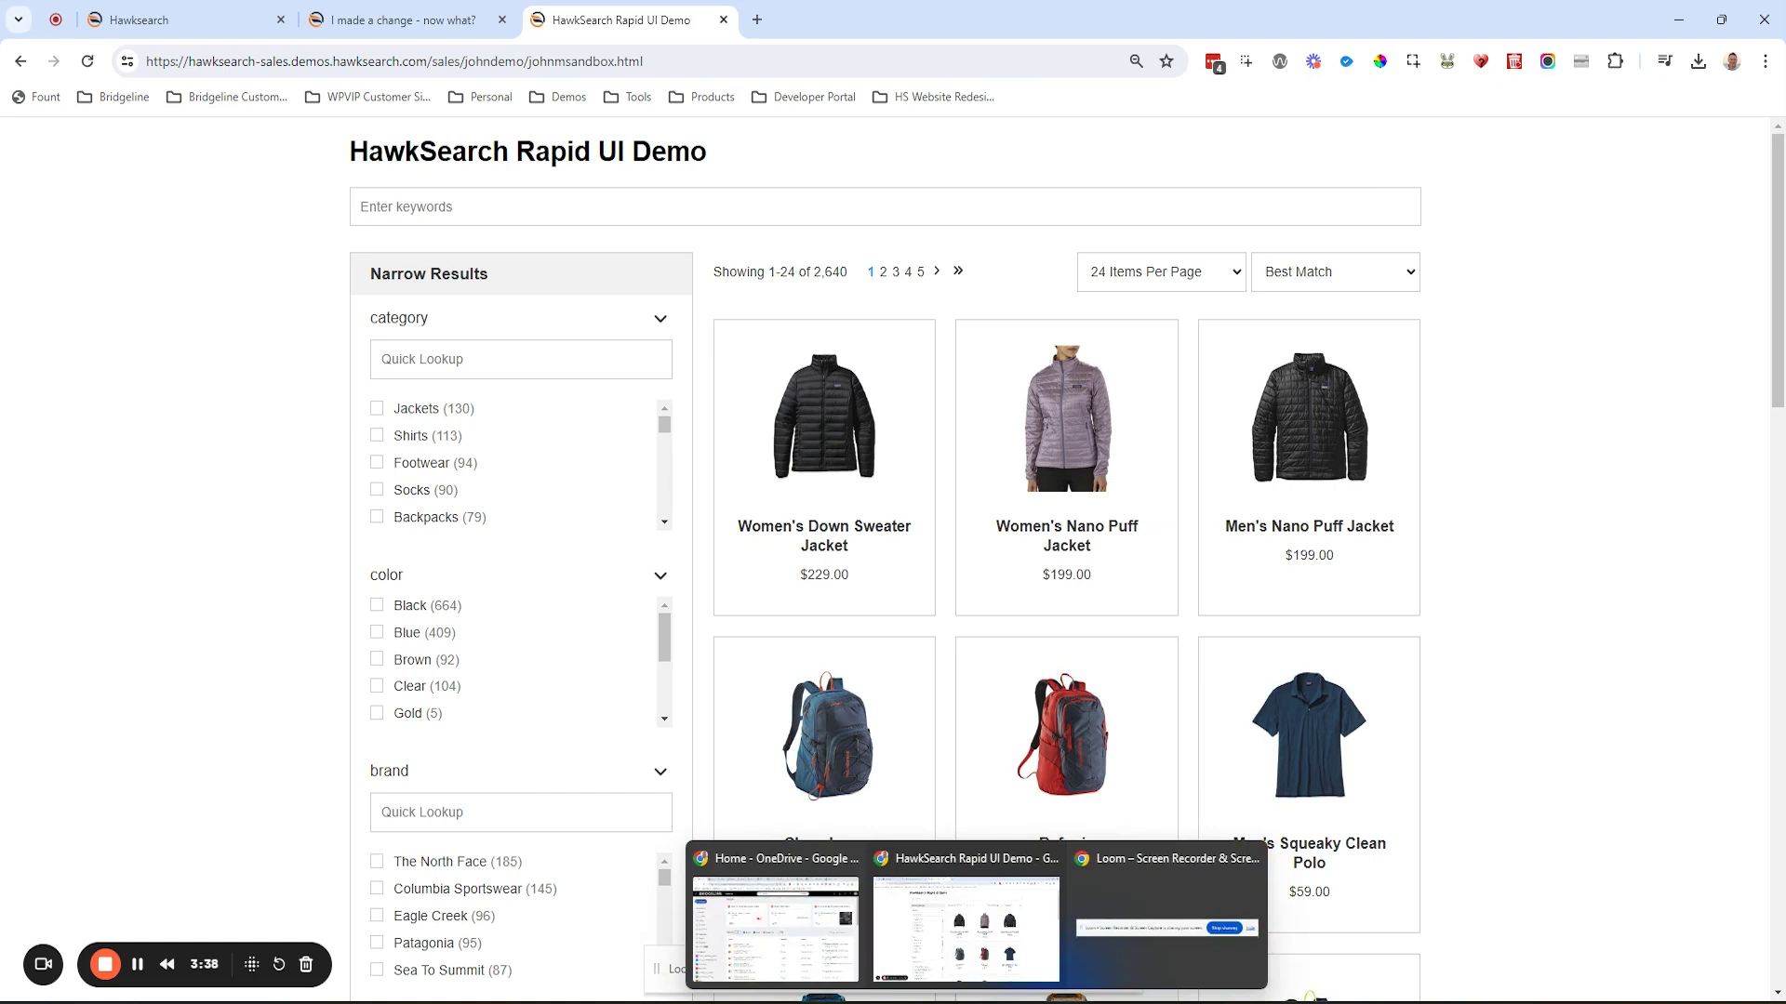
{"action": "left_click", "coordinate": [1098, 939]}
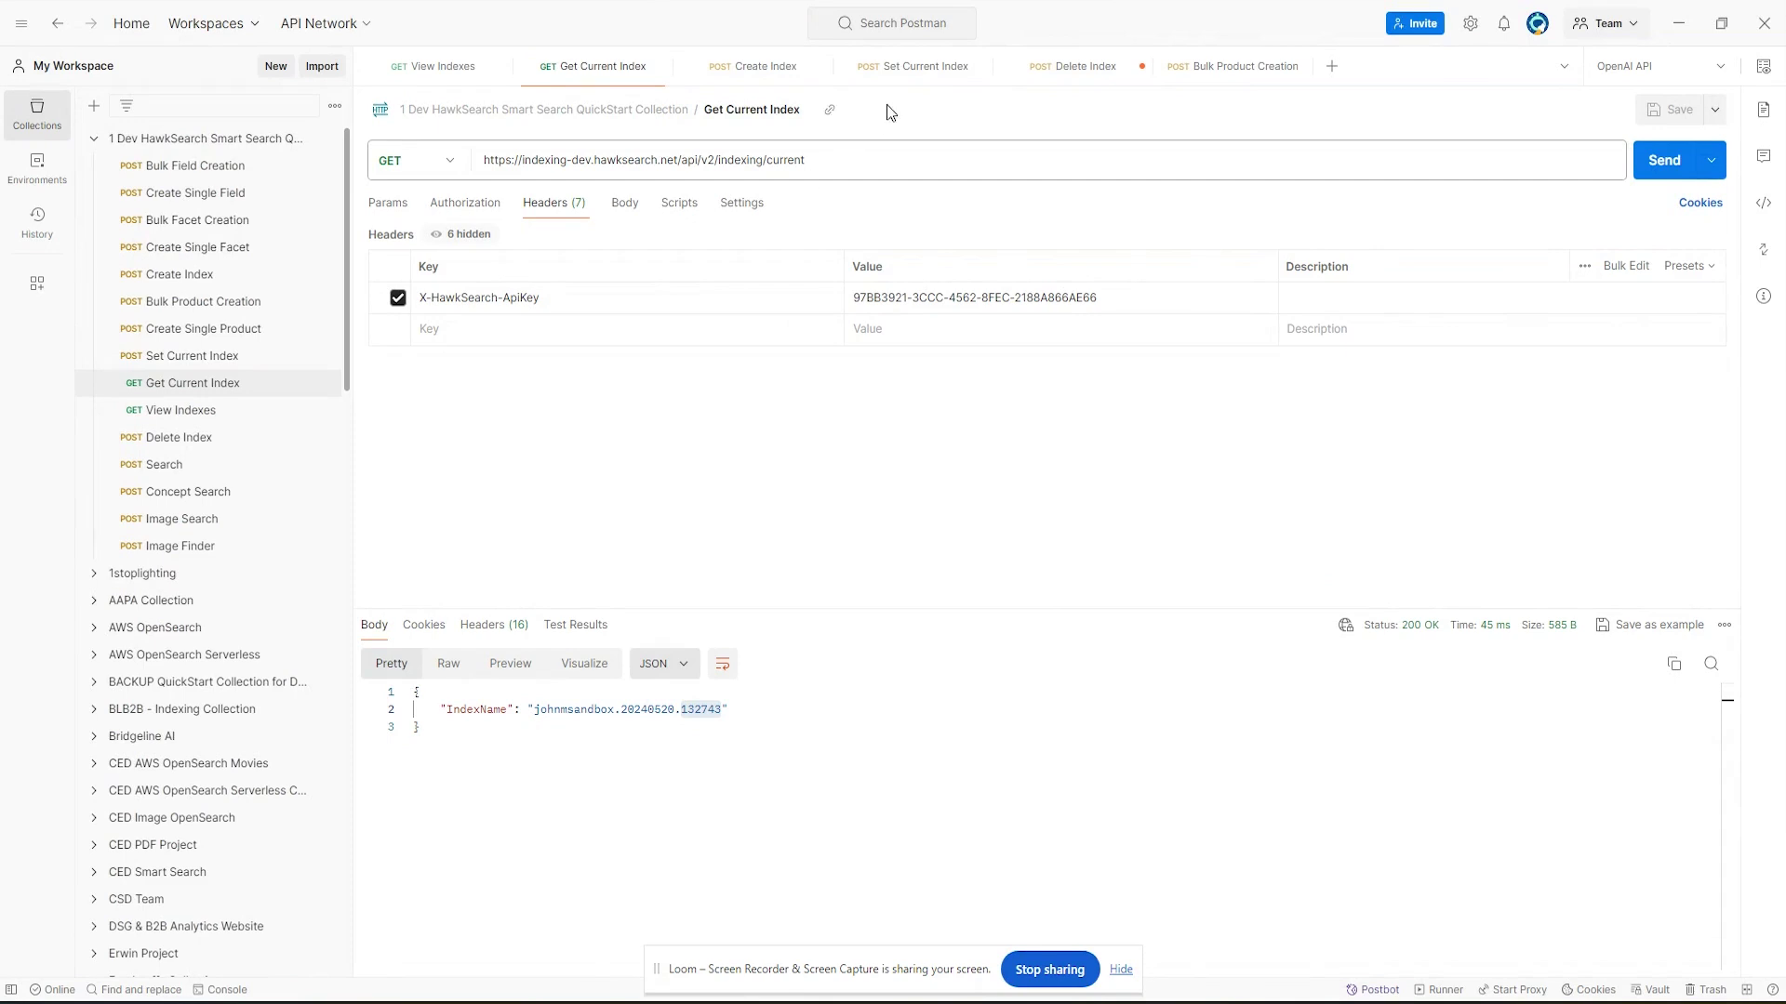
{"action": "left_click", "coordinate": [1078, 66]}
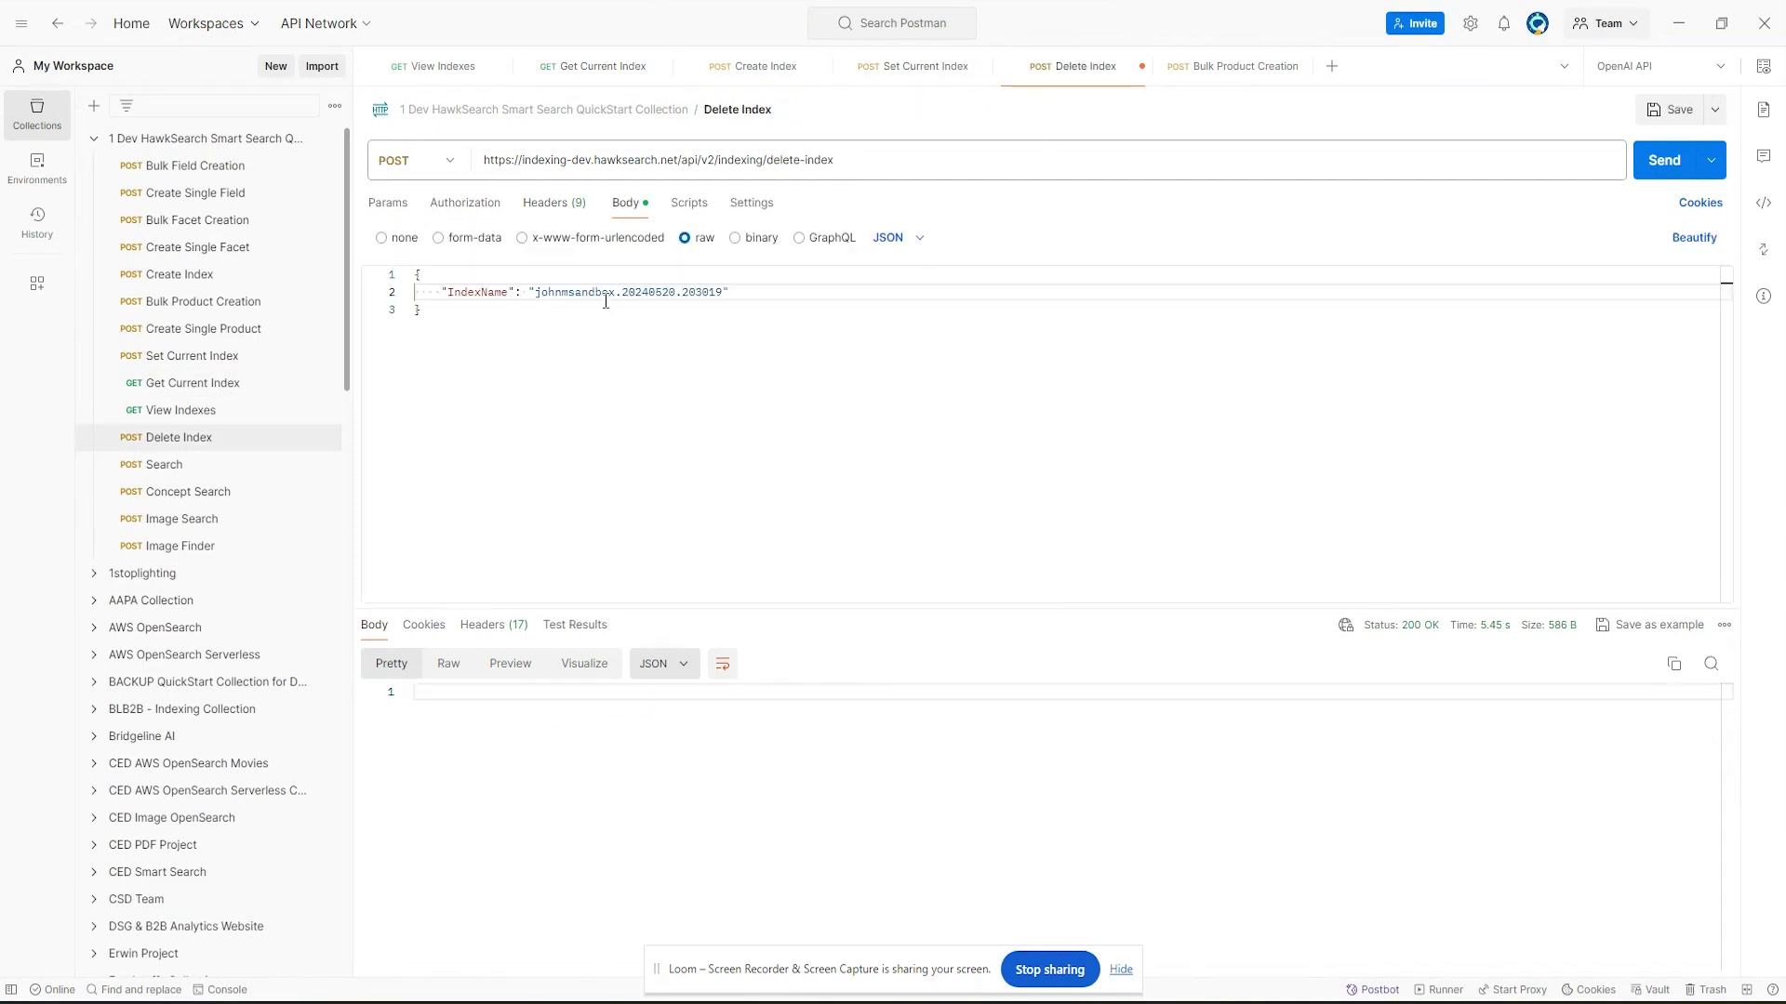
{"action": "left_click", "coordinate": [554, 202]}
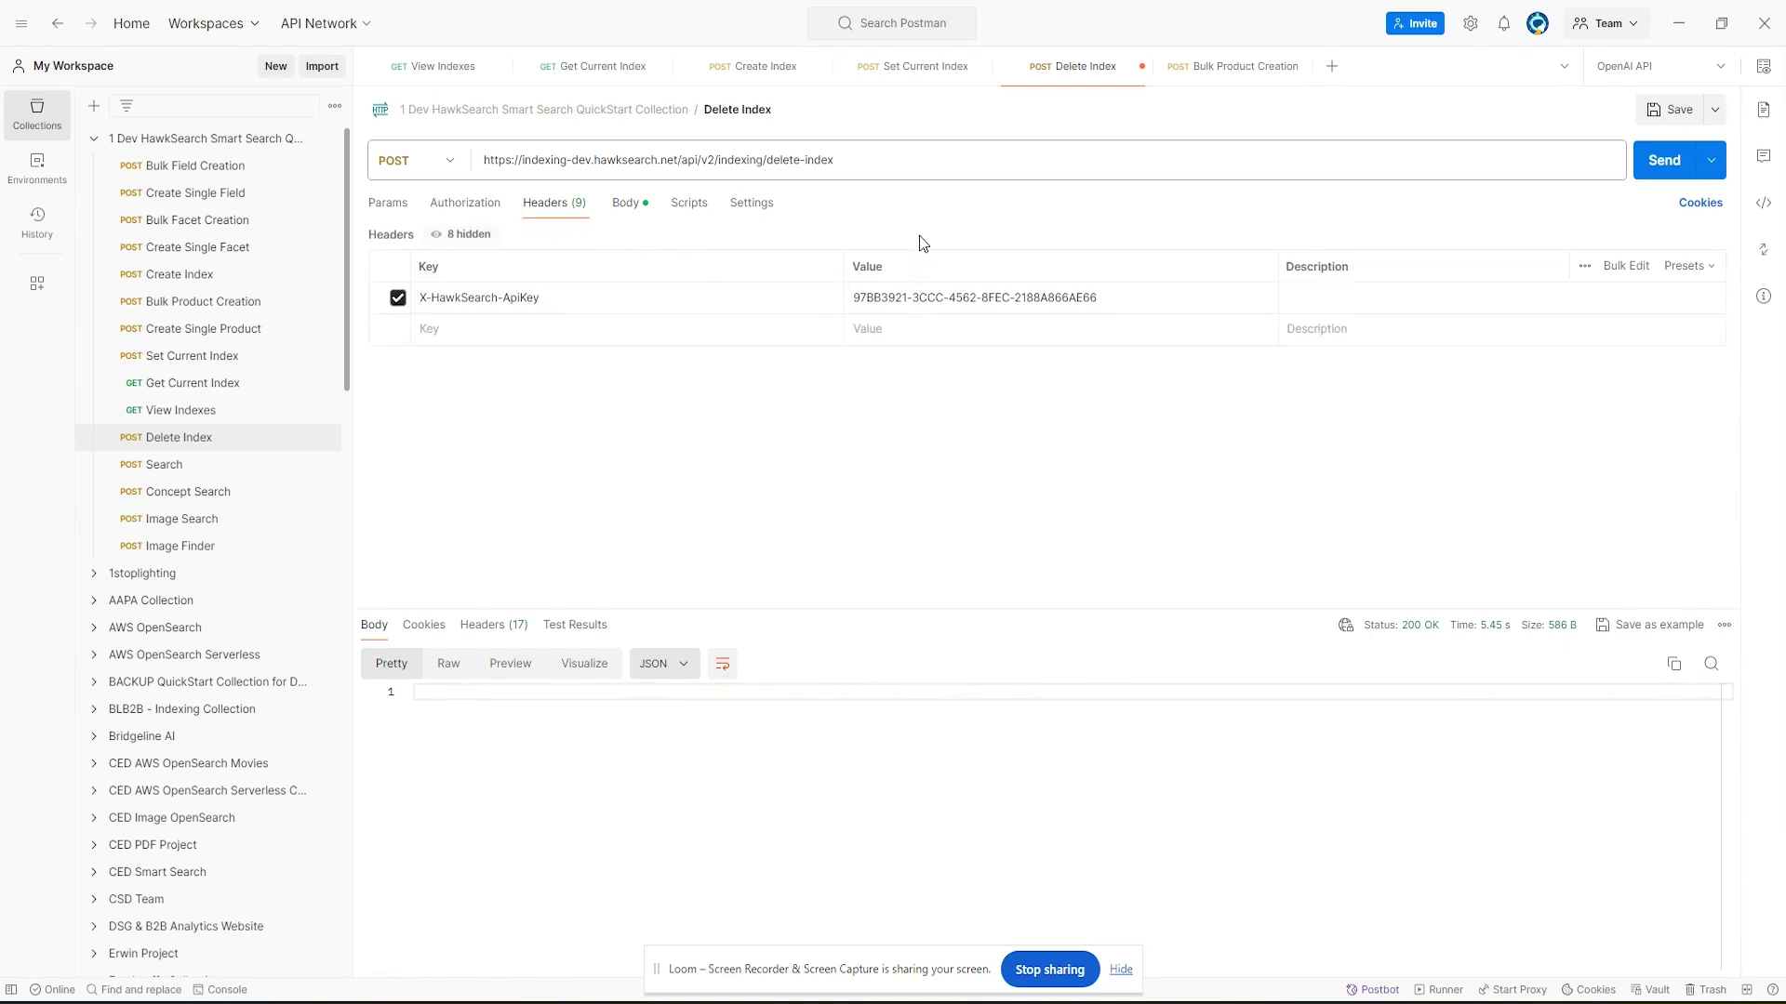
Check the API key header of the Create Index request and send the request to create a new index
{"action": "left_click", "coordinate": [447, 70]}
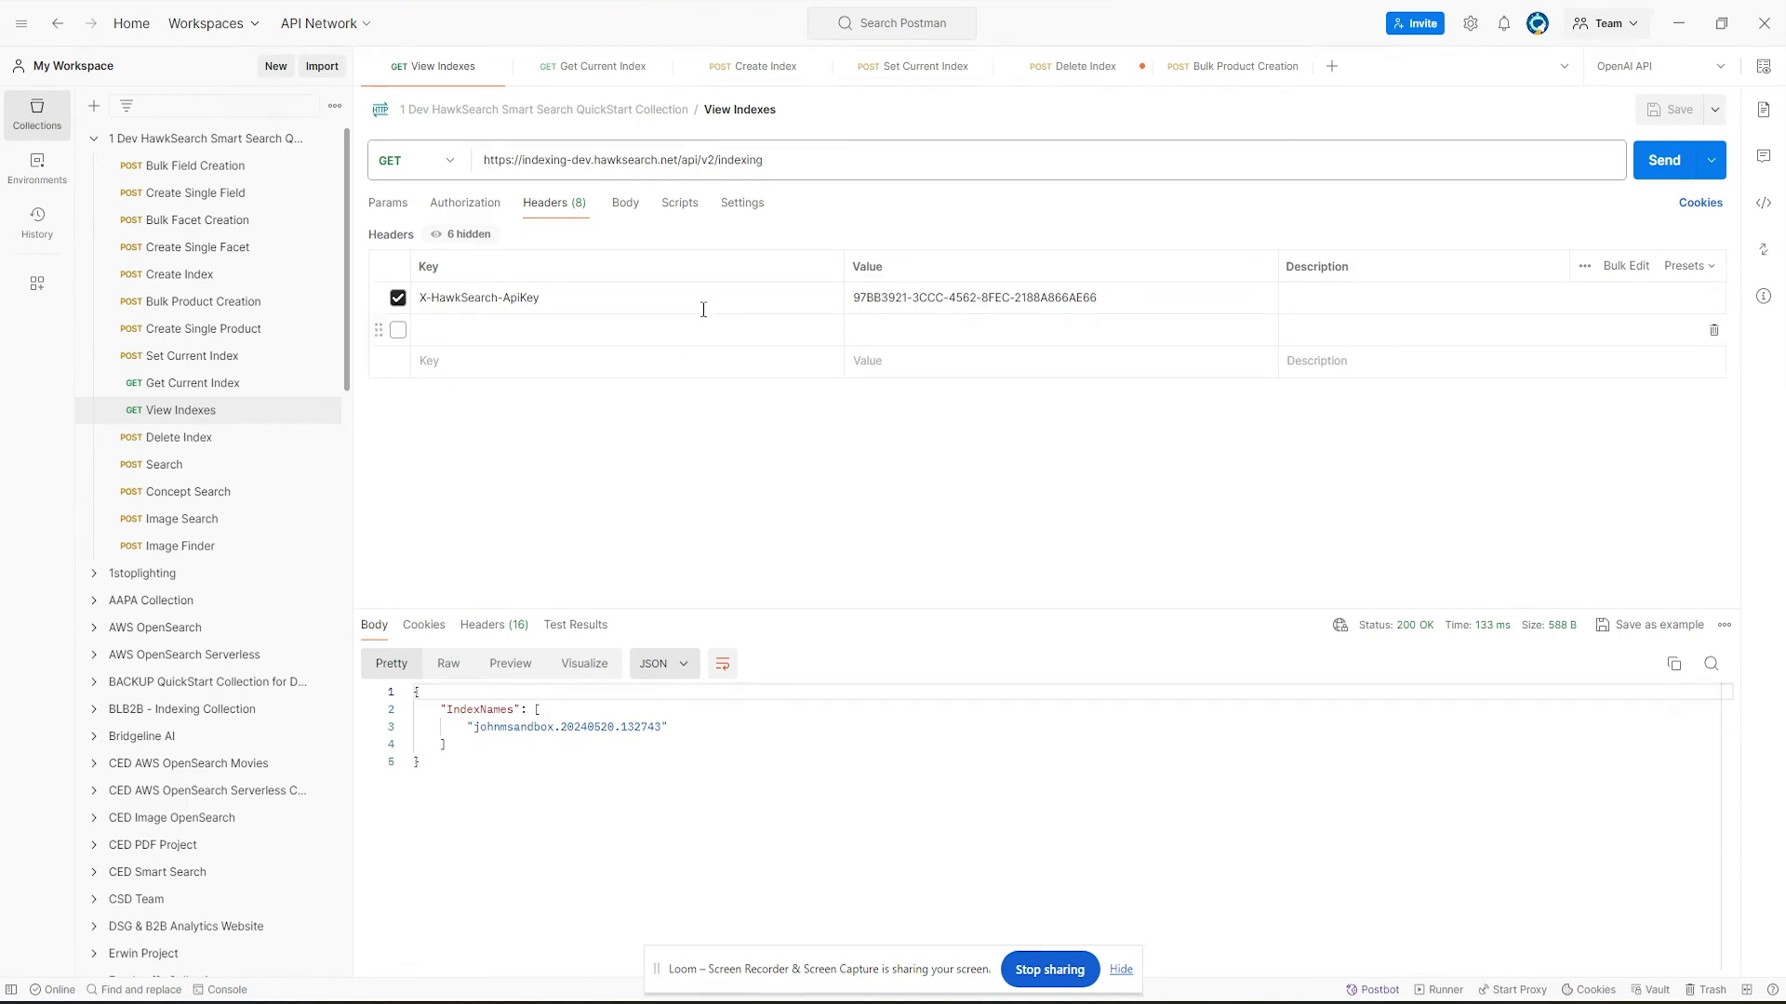
{"action": "left_click", "coordinate": [765, 75]}
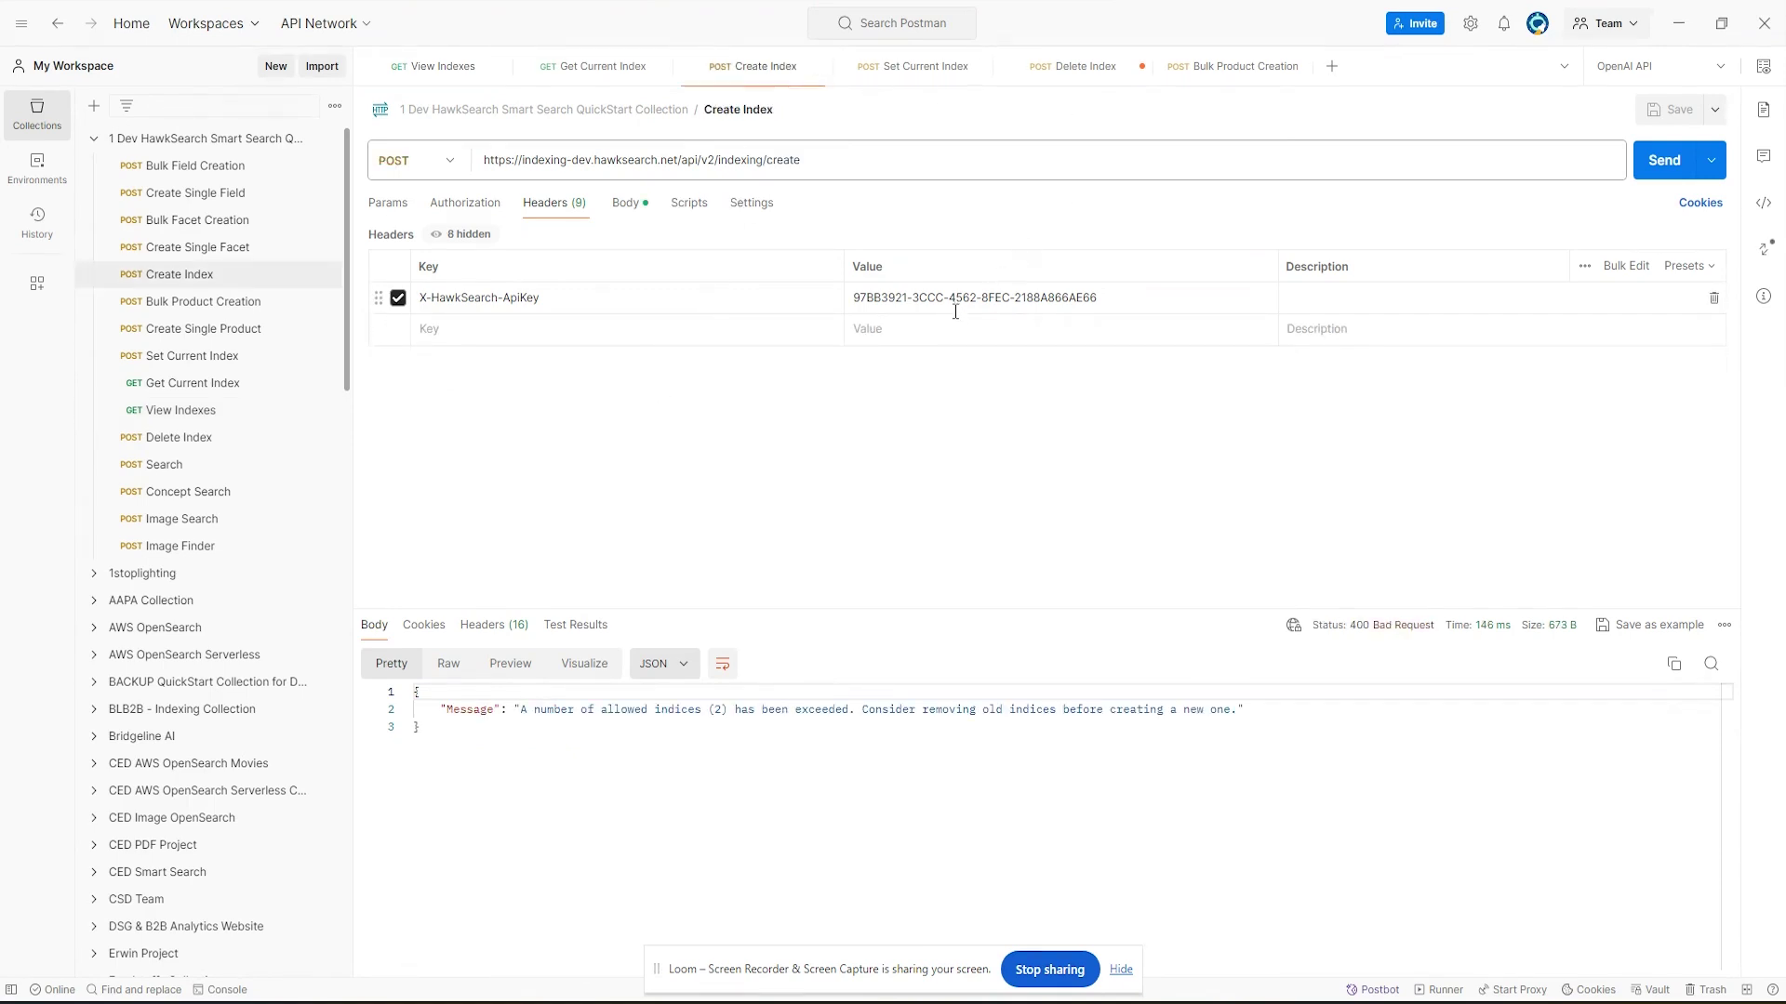
{"action": "triple_click", "coordinate": [876, 298]}
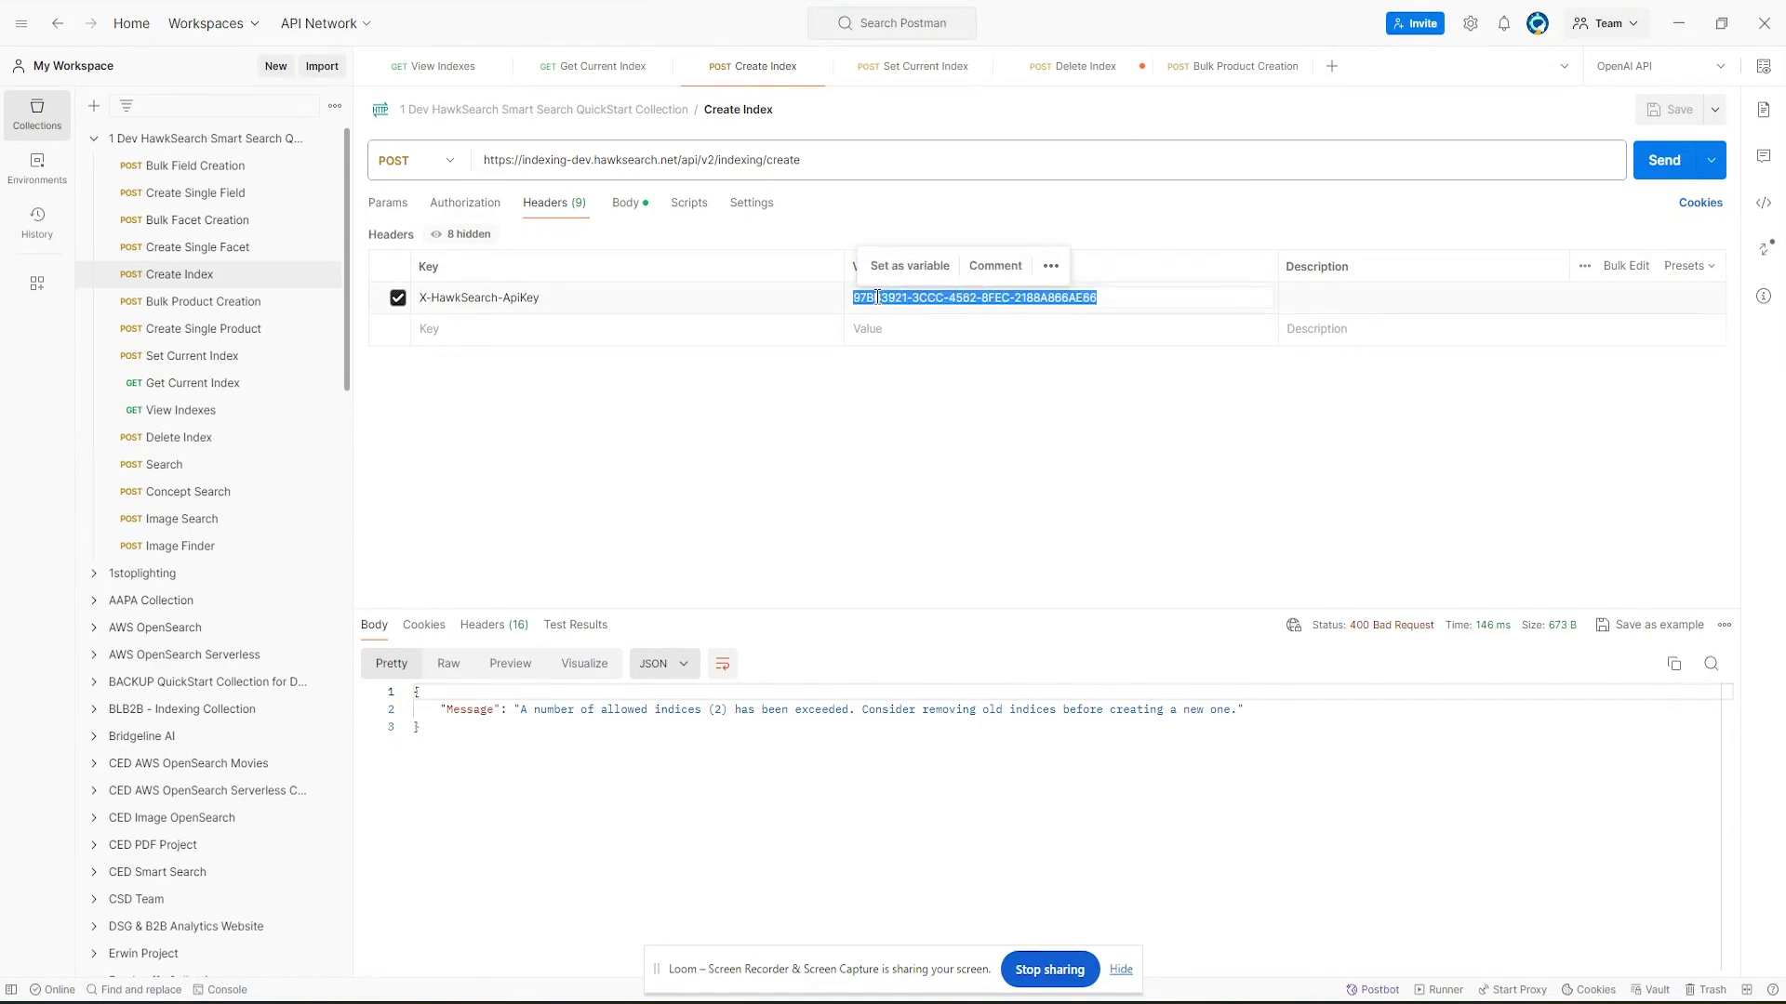
{"action": "left_click", "coordinate": [1276, 216]}
{"action": "left_click", "coordinate": [1653, 162]}
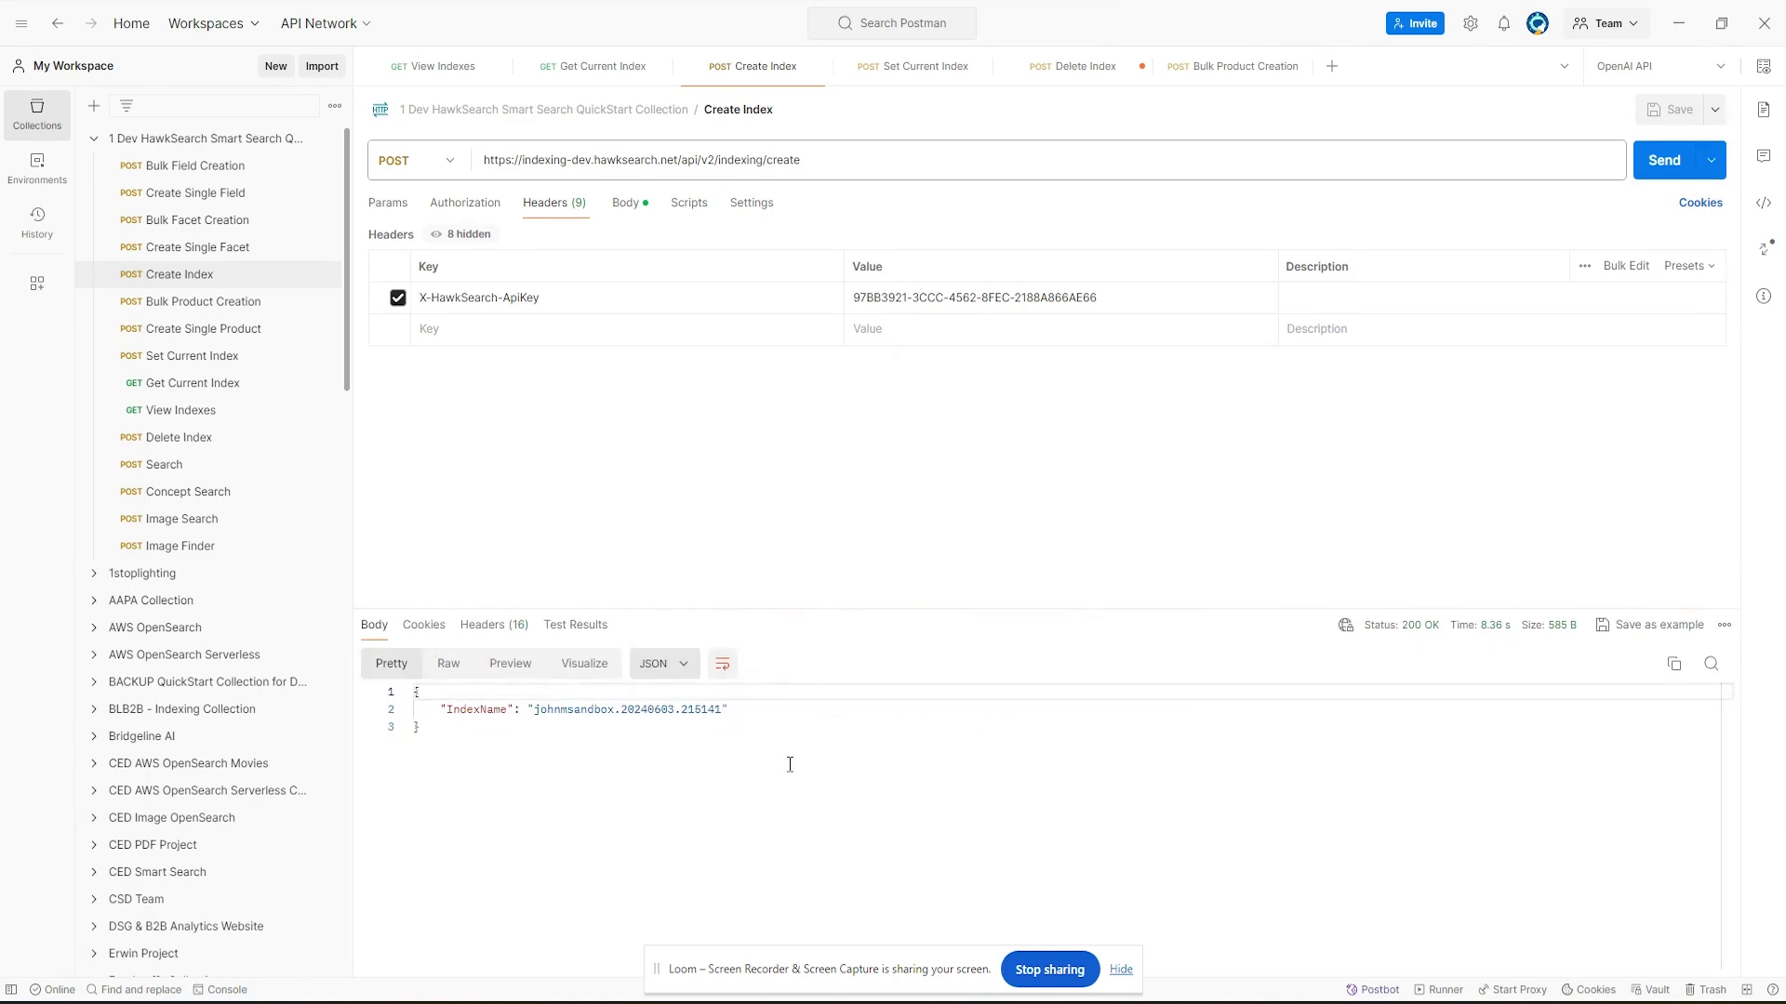
Copy the new index name from the Create Index response and send the View Indexes request to list the indexes
{"action": "double_click", "coordinate": [573, 710]}
{"action": "left_click_drag", "start_coordinate": [612, 712], "coordinate": [697, 713]}
{"action": "key", "text": "ctrl+c"}
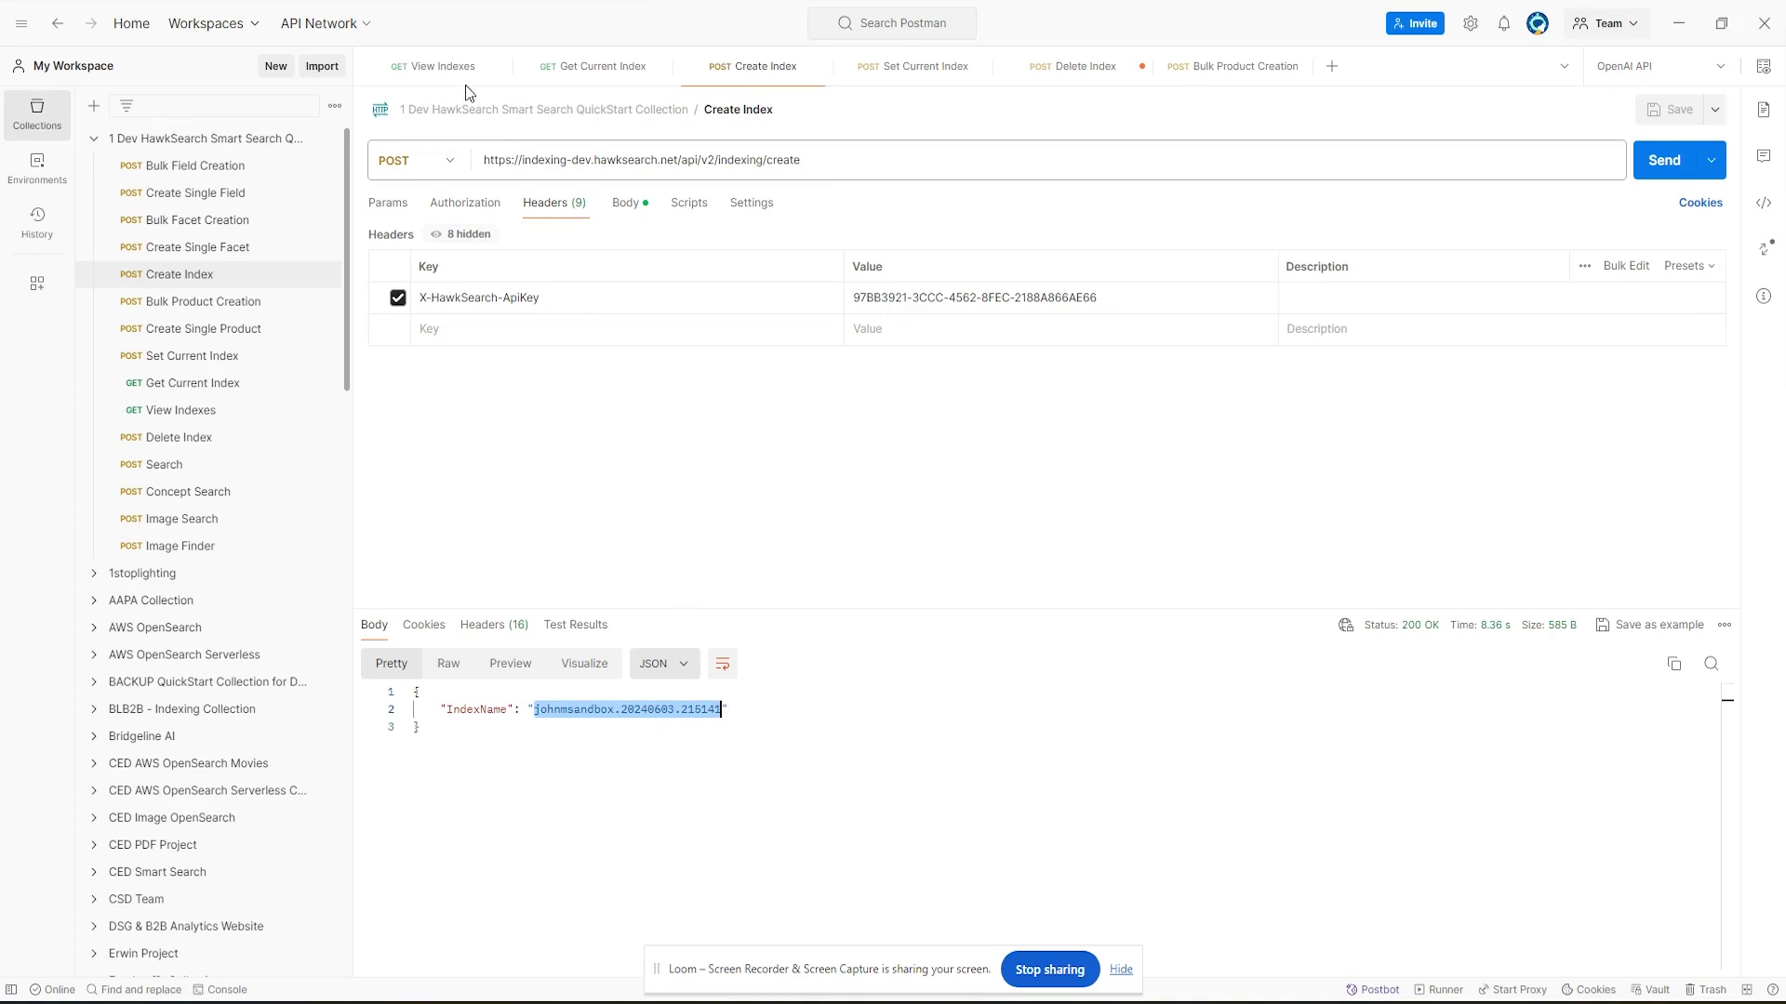
{"action": "left_click", "coordinate": [450, 65]}
{"action": "left_click", "coordinate": [1659, 162]}
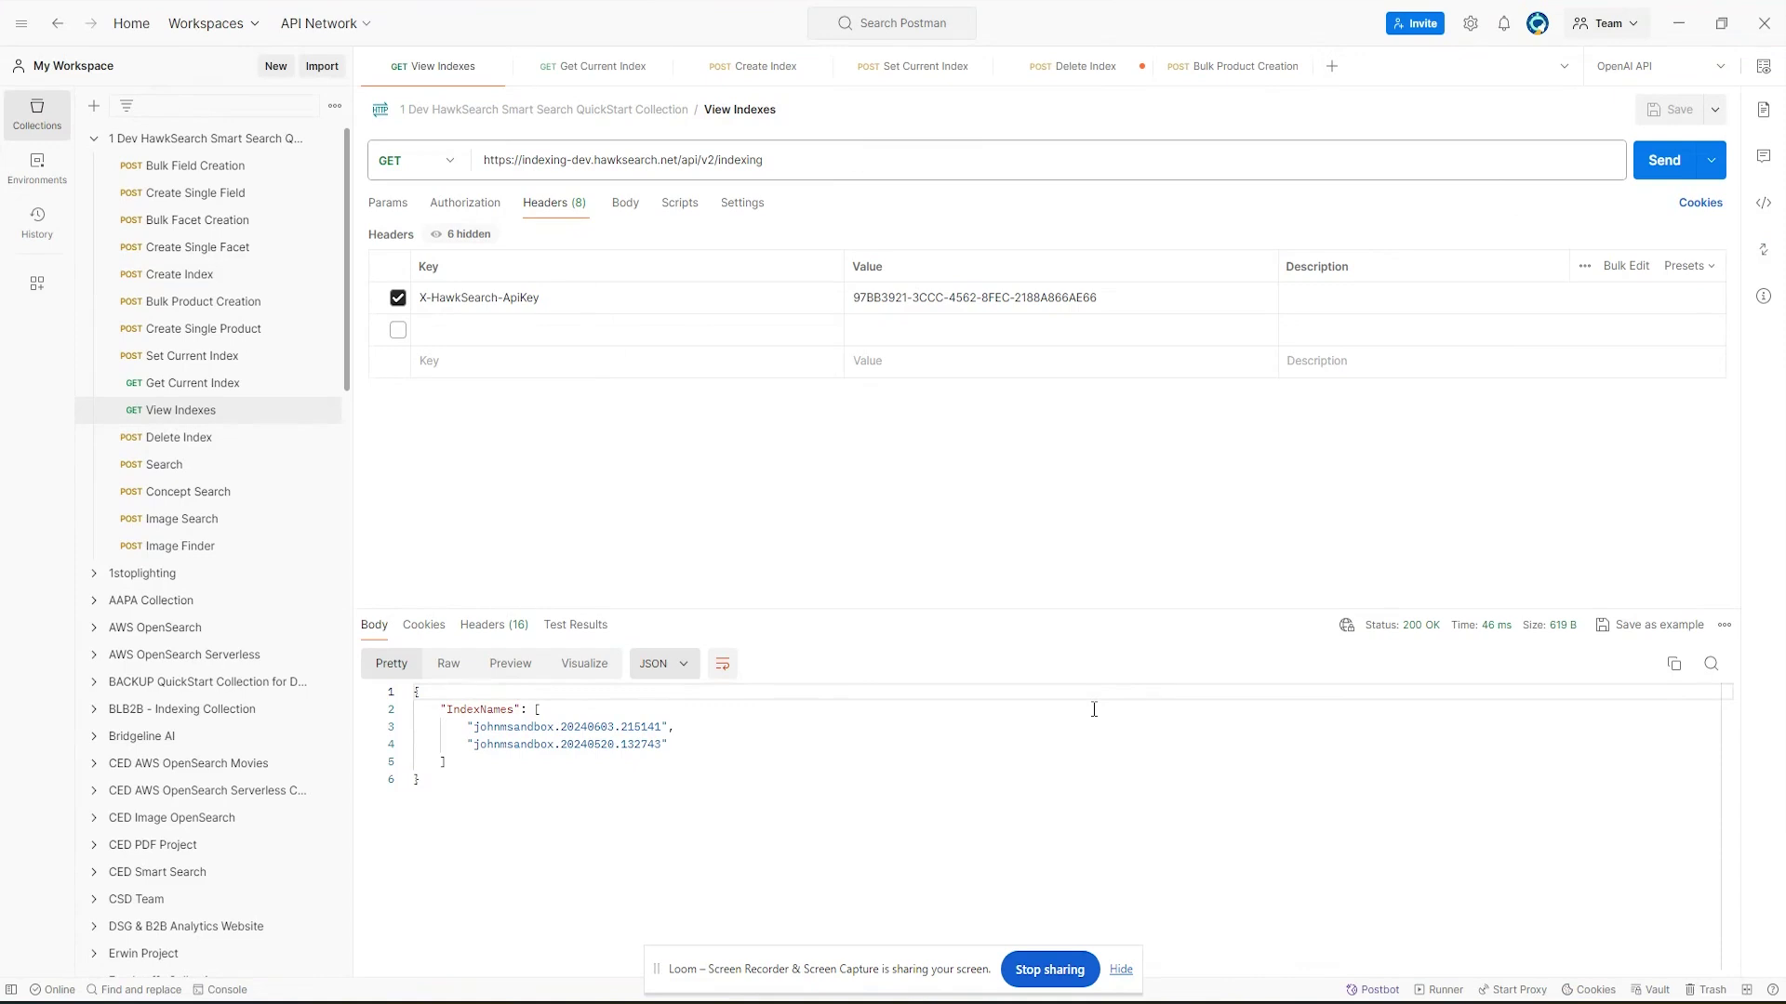
Set the IndexName in the Set Current Index body to johnmsandbox.20240603.215141 and send the request
{"action": "left_click", "coordinate": [917, 67]}
{"action": "left_click_drag", "start_coordinate": [567, 292], "coordinate": [691, 290]}
{"action": "key", "text": "ctrl+v"}
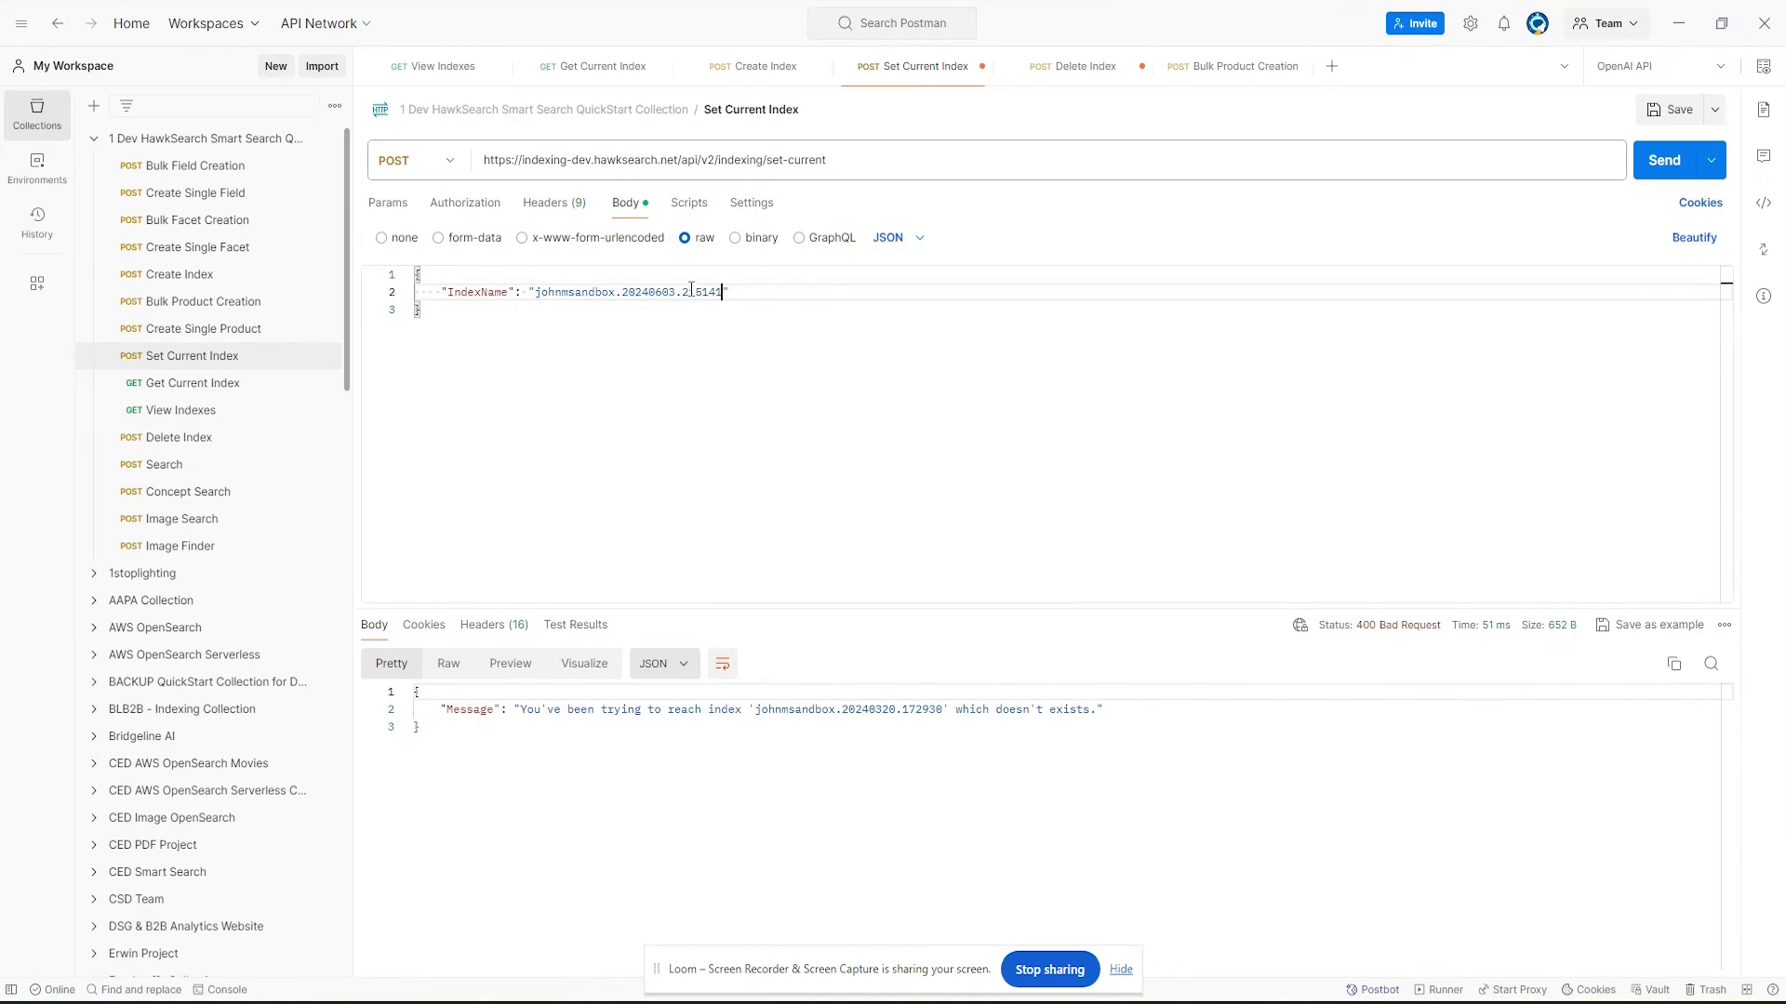
{"action": "left_click", "coordinate": [1661, 161]}
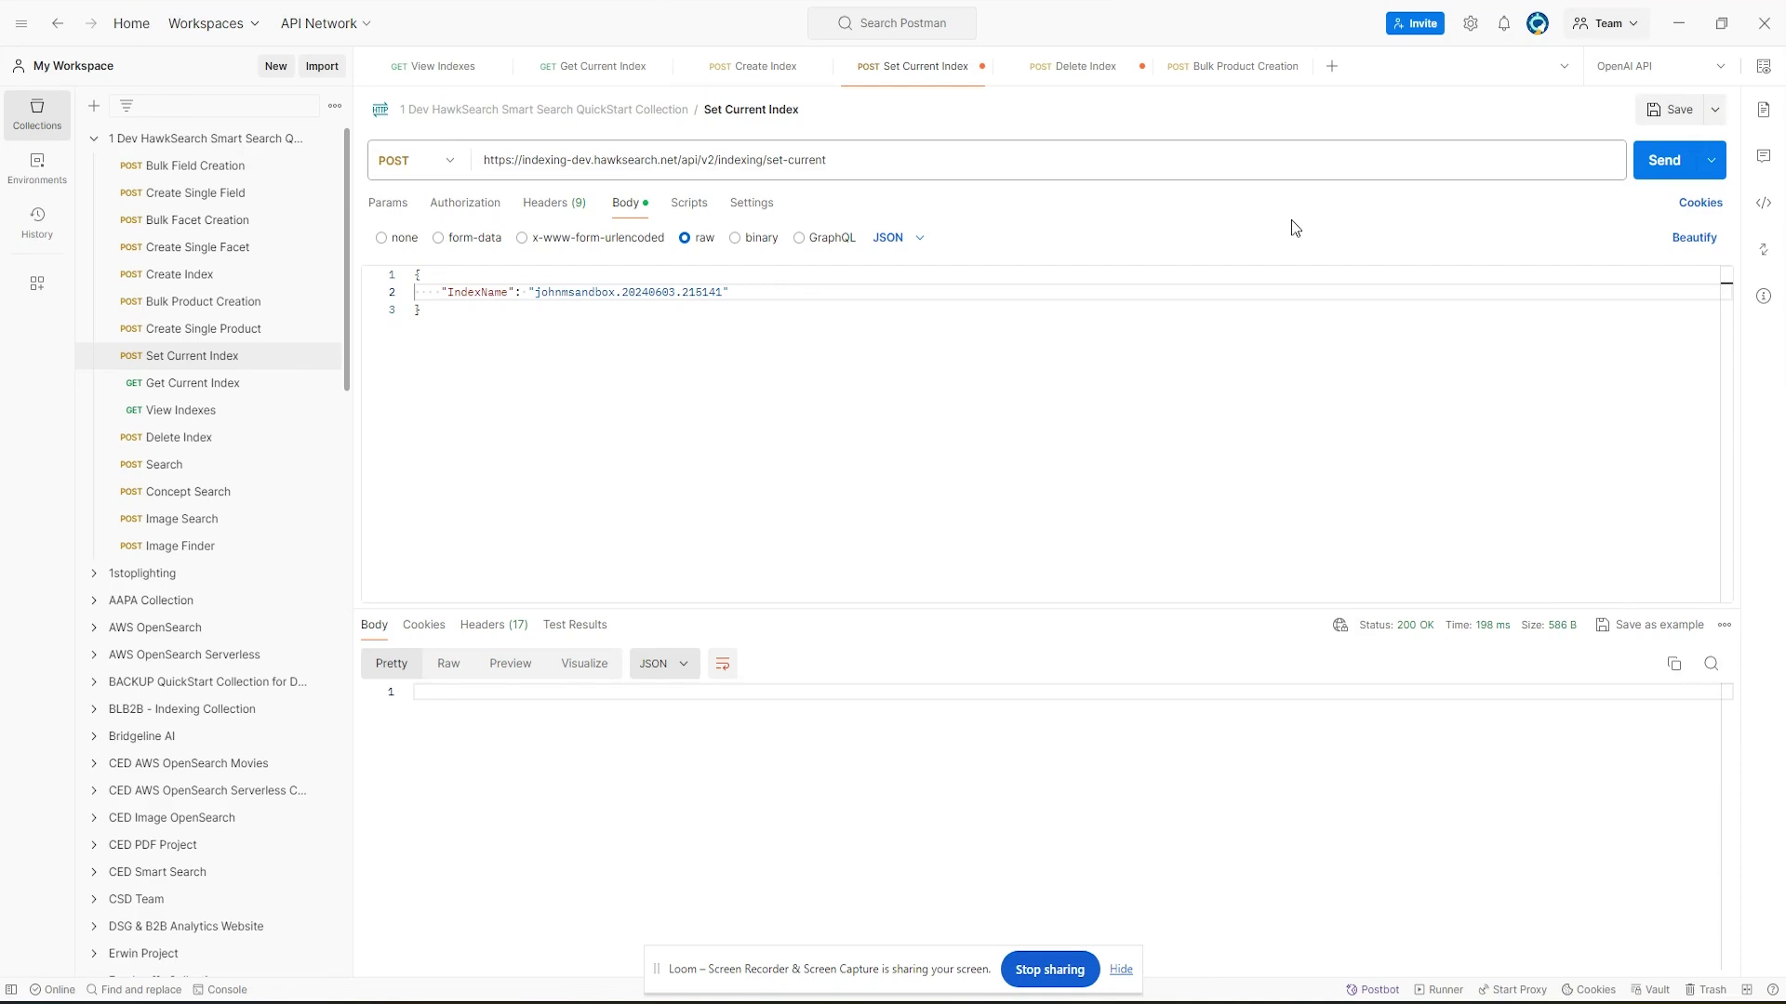
Set the IndexName in the Bulk Product Creation body to johnmsandbox.20240603.215141 and save the request
{"action": "left_click", "coordinate": [1234, 79]}
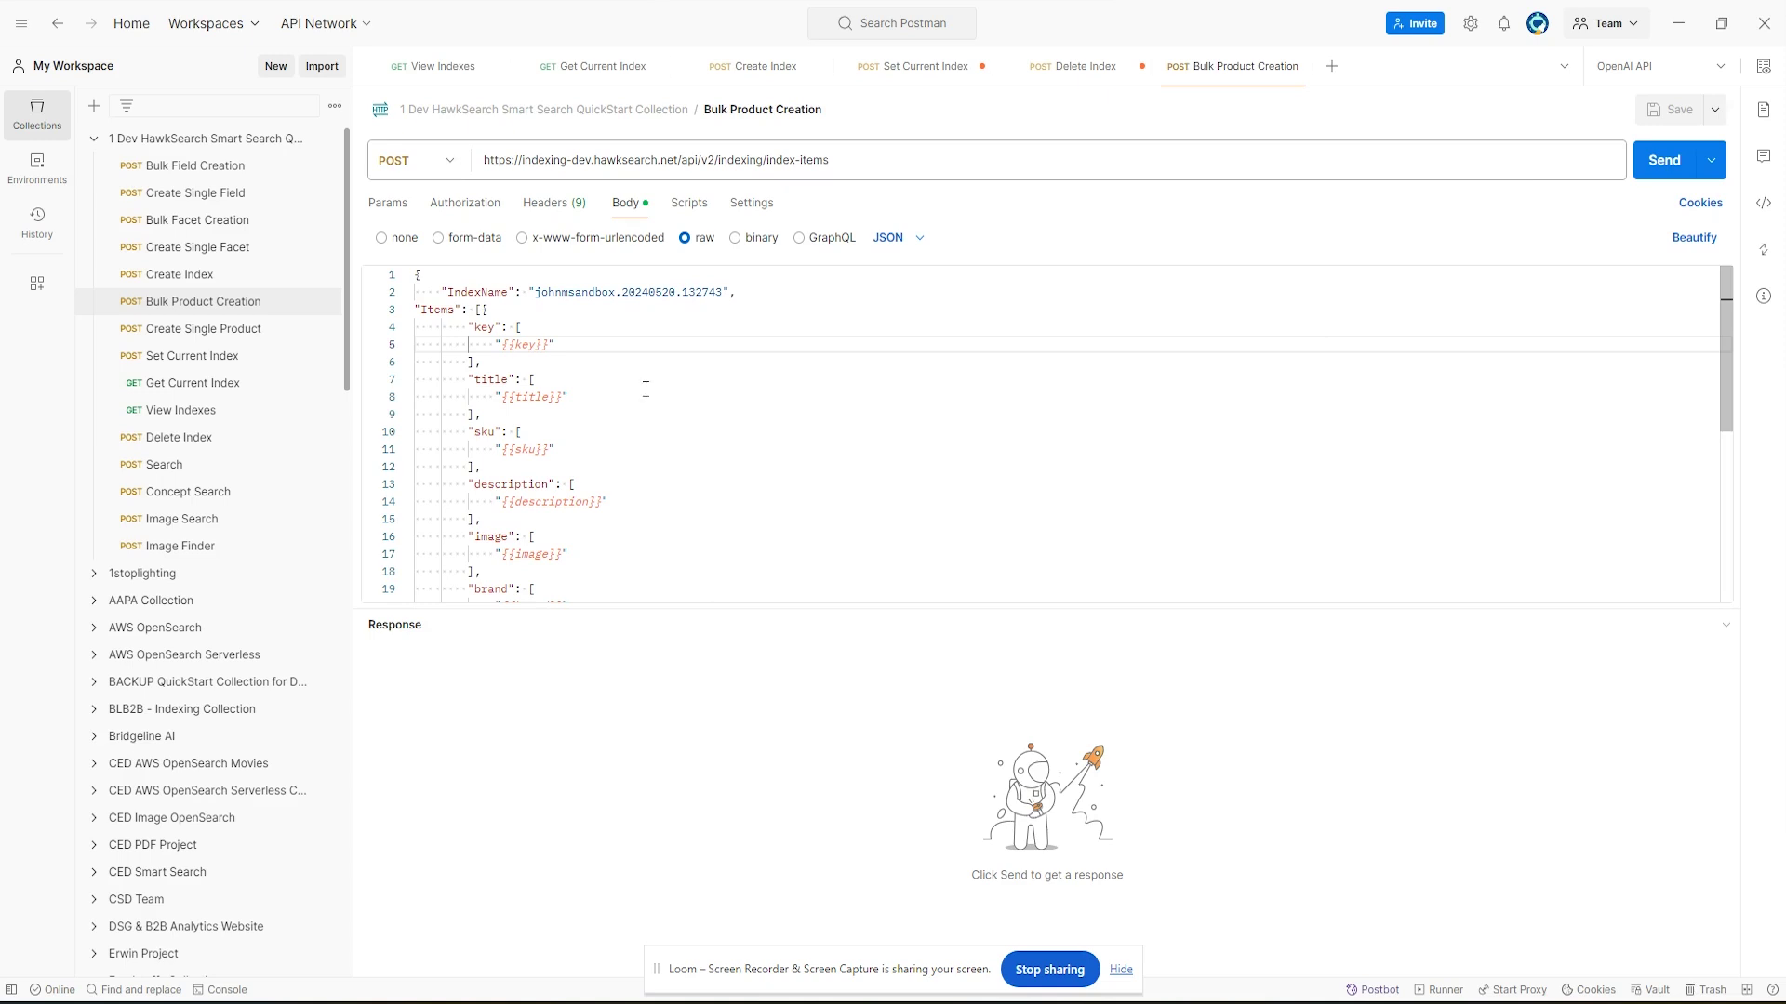
{"action": "double_click", "coordinate": [576, 291]}
{"action": "left_click_drag", "start_coordinate": [577, 291], "coordinate": [699, 294]}
{"action": "type", "text": "johnmsandbox.20240603.213141"}
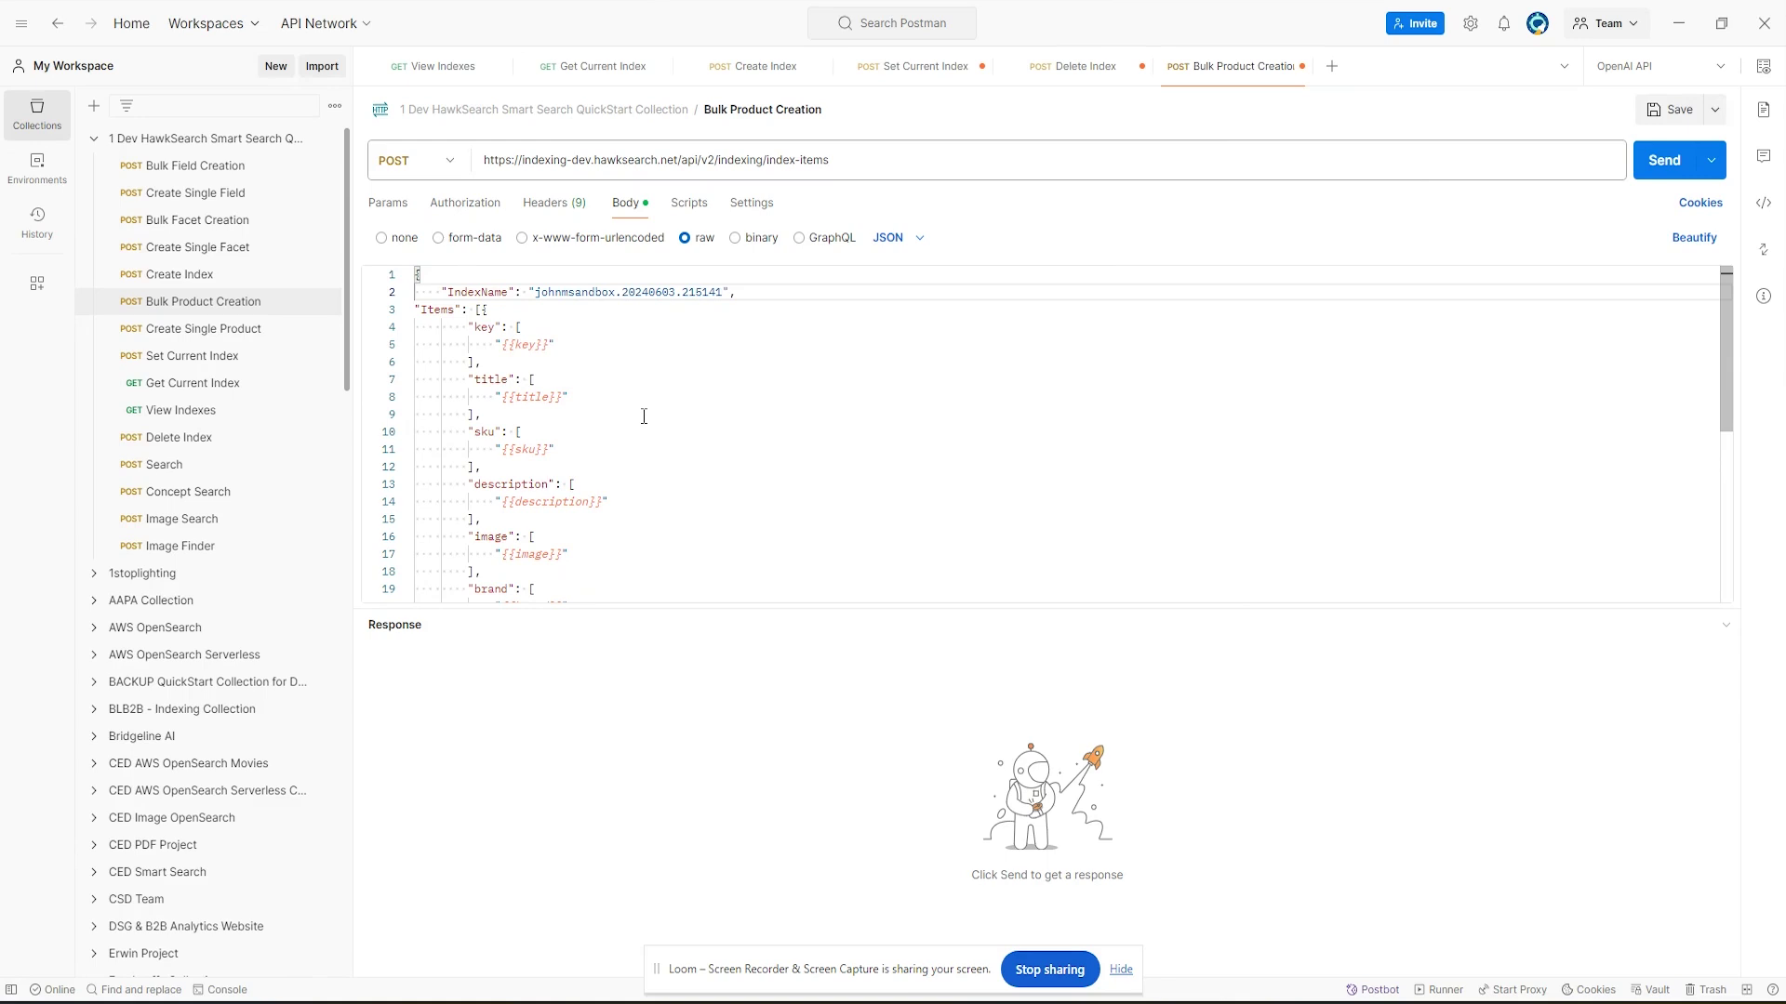
{"action": "key", "text": "ctrl+s"}
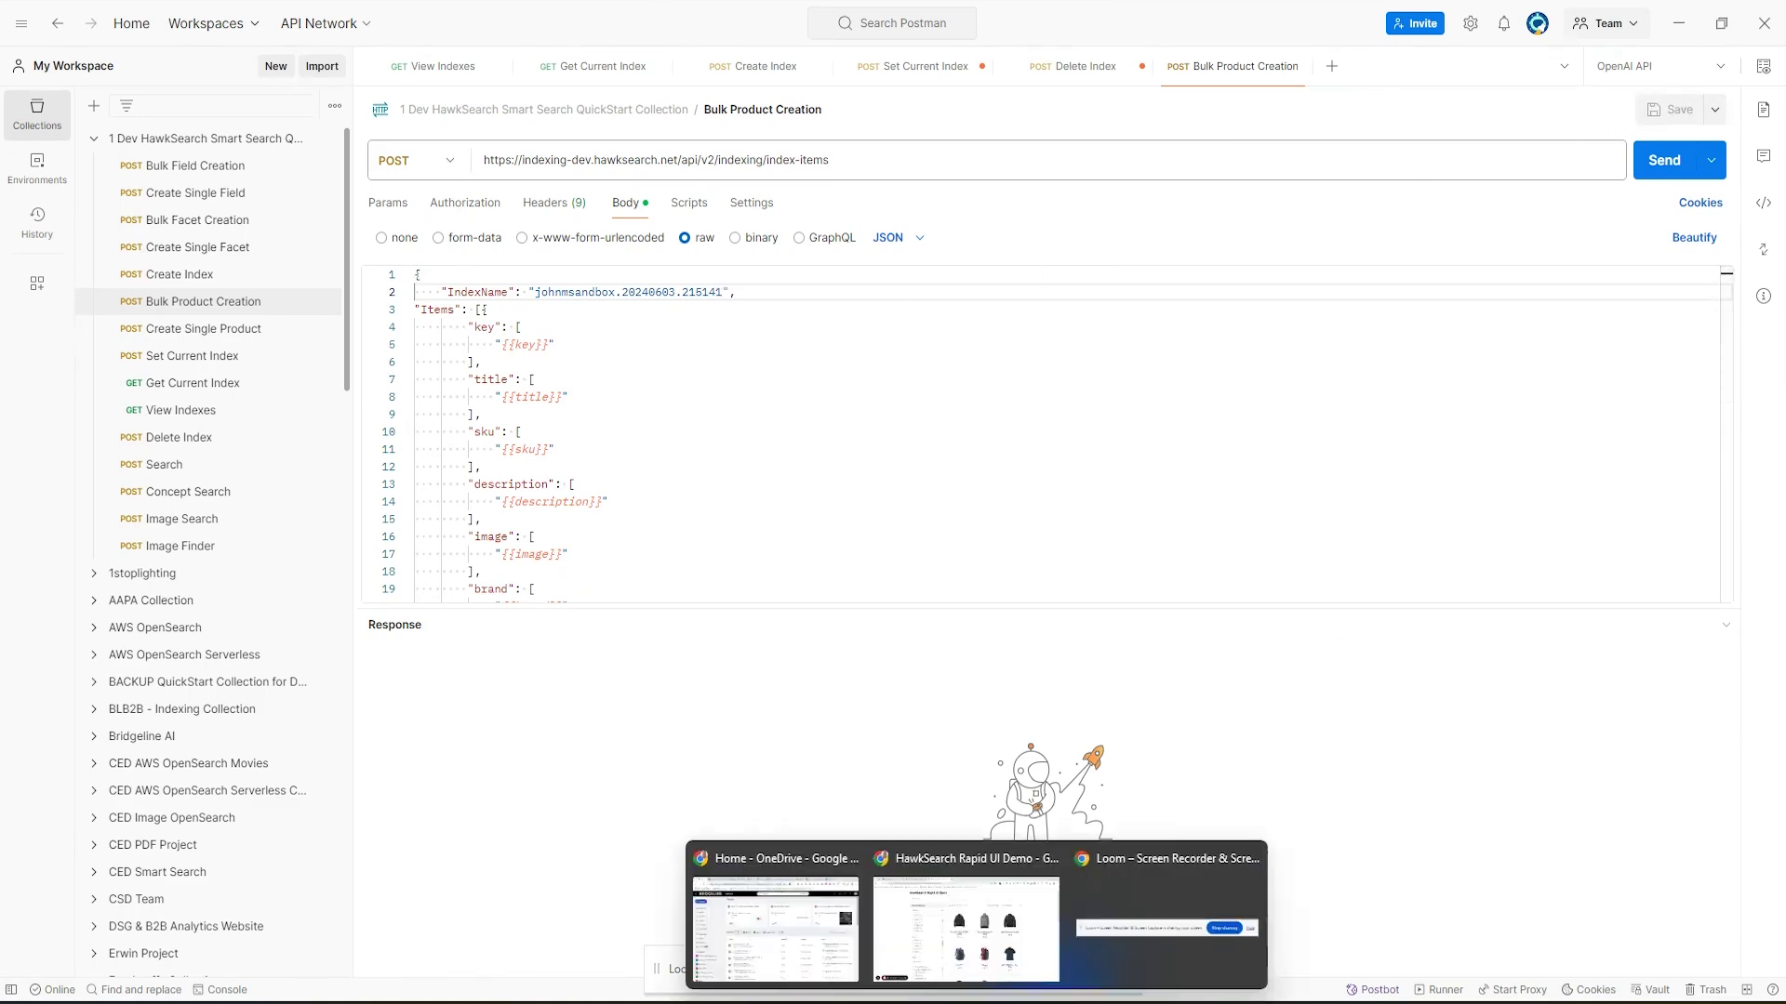
Switch to Chrome, download the product data CSV from the QuickStart Import Data File docs page, and open it in Excel
{"action": "left_click", "coordinate": [1032, 869]}
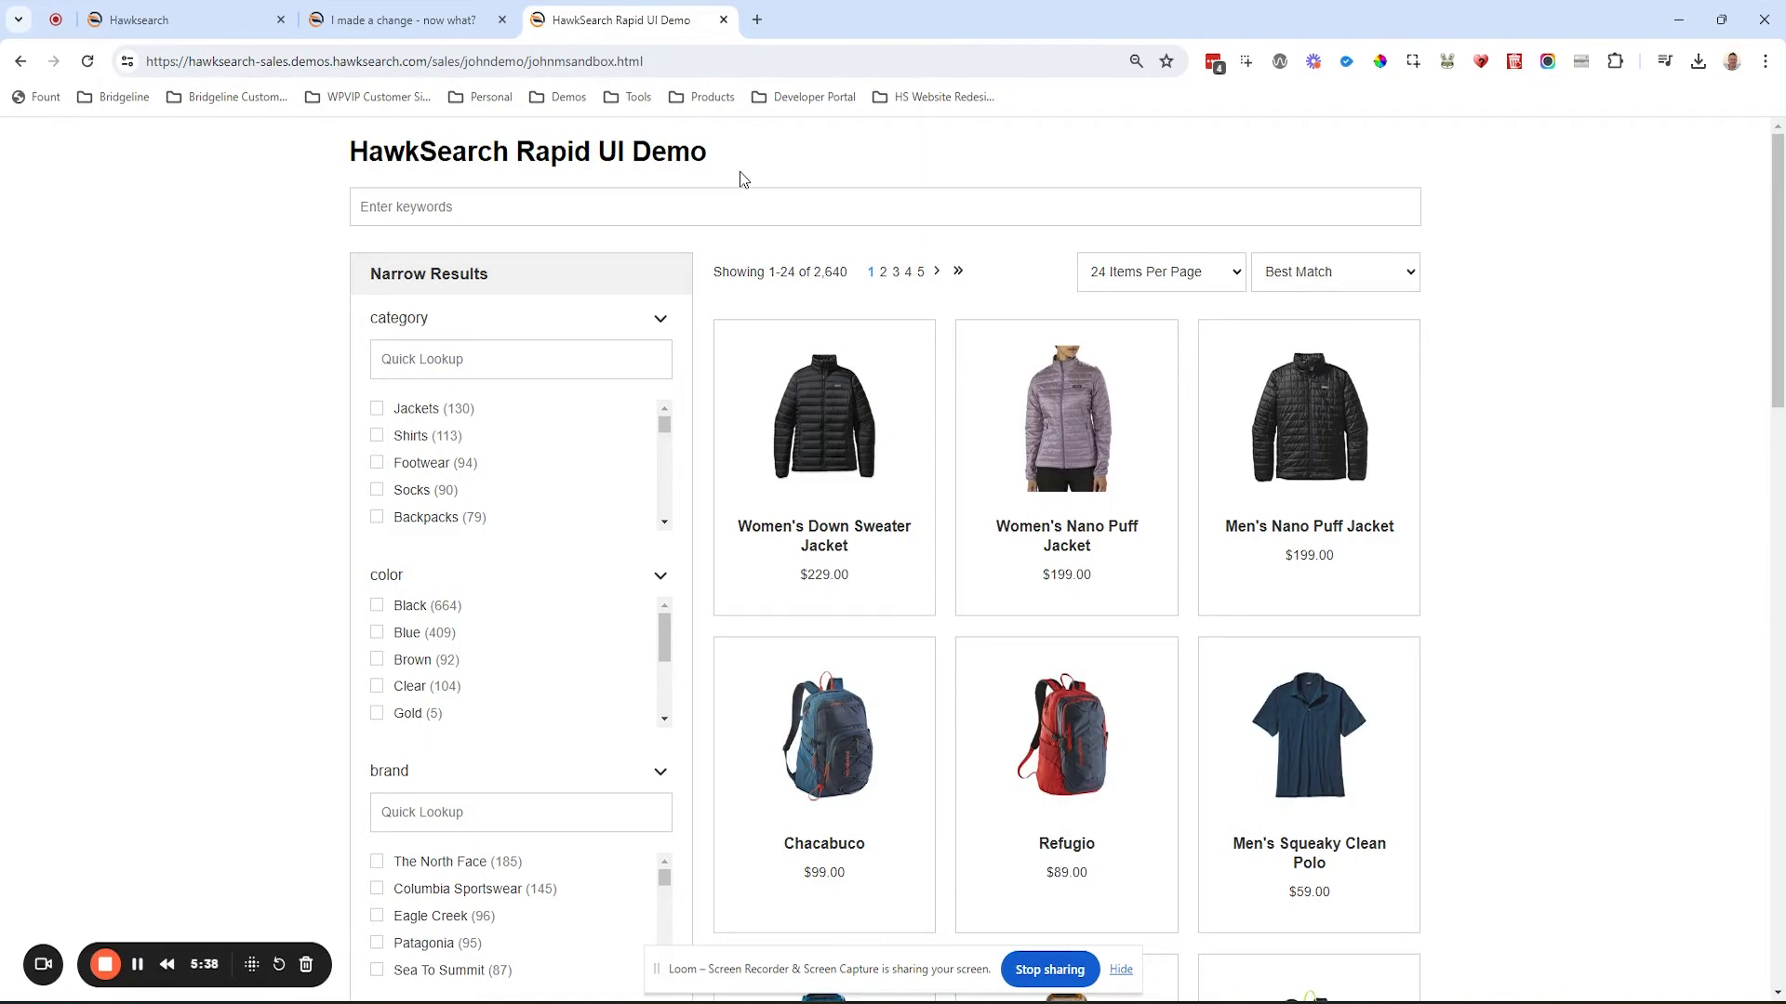
{"action": "left_click", "coordinate": [399, 21]}
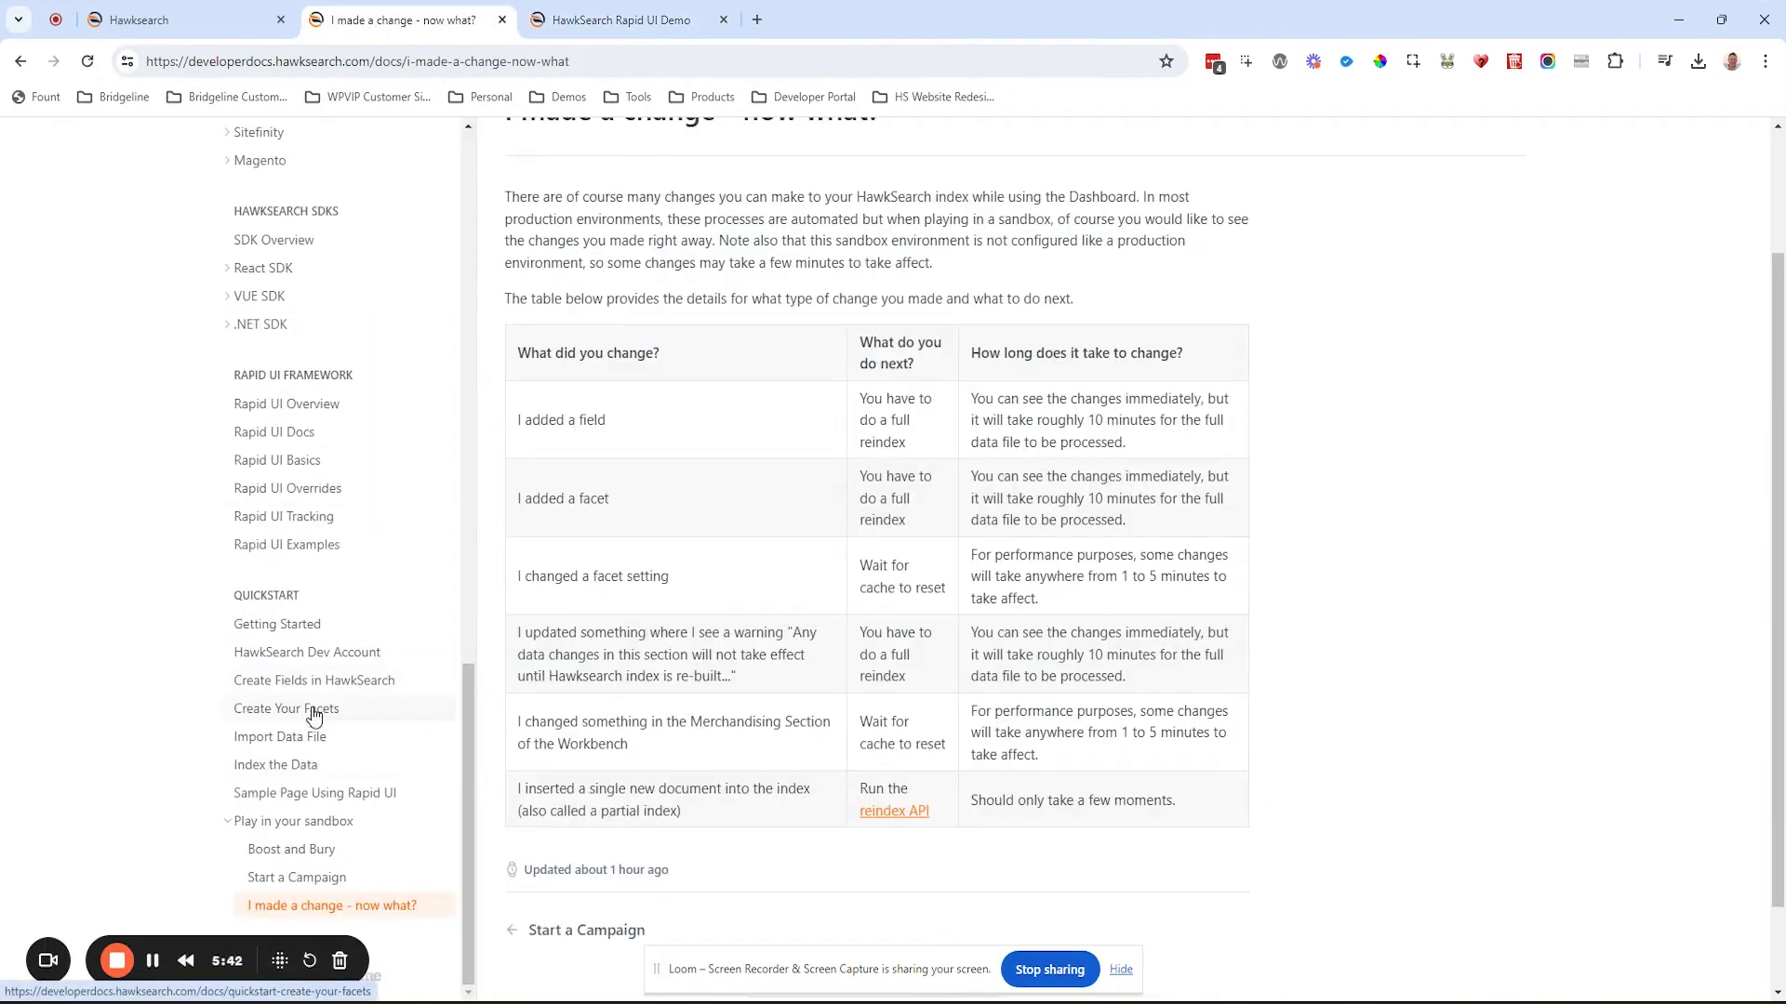
{"action": "left_click", "coordinate": [296, 737]}
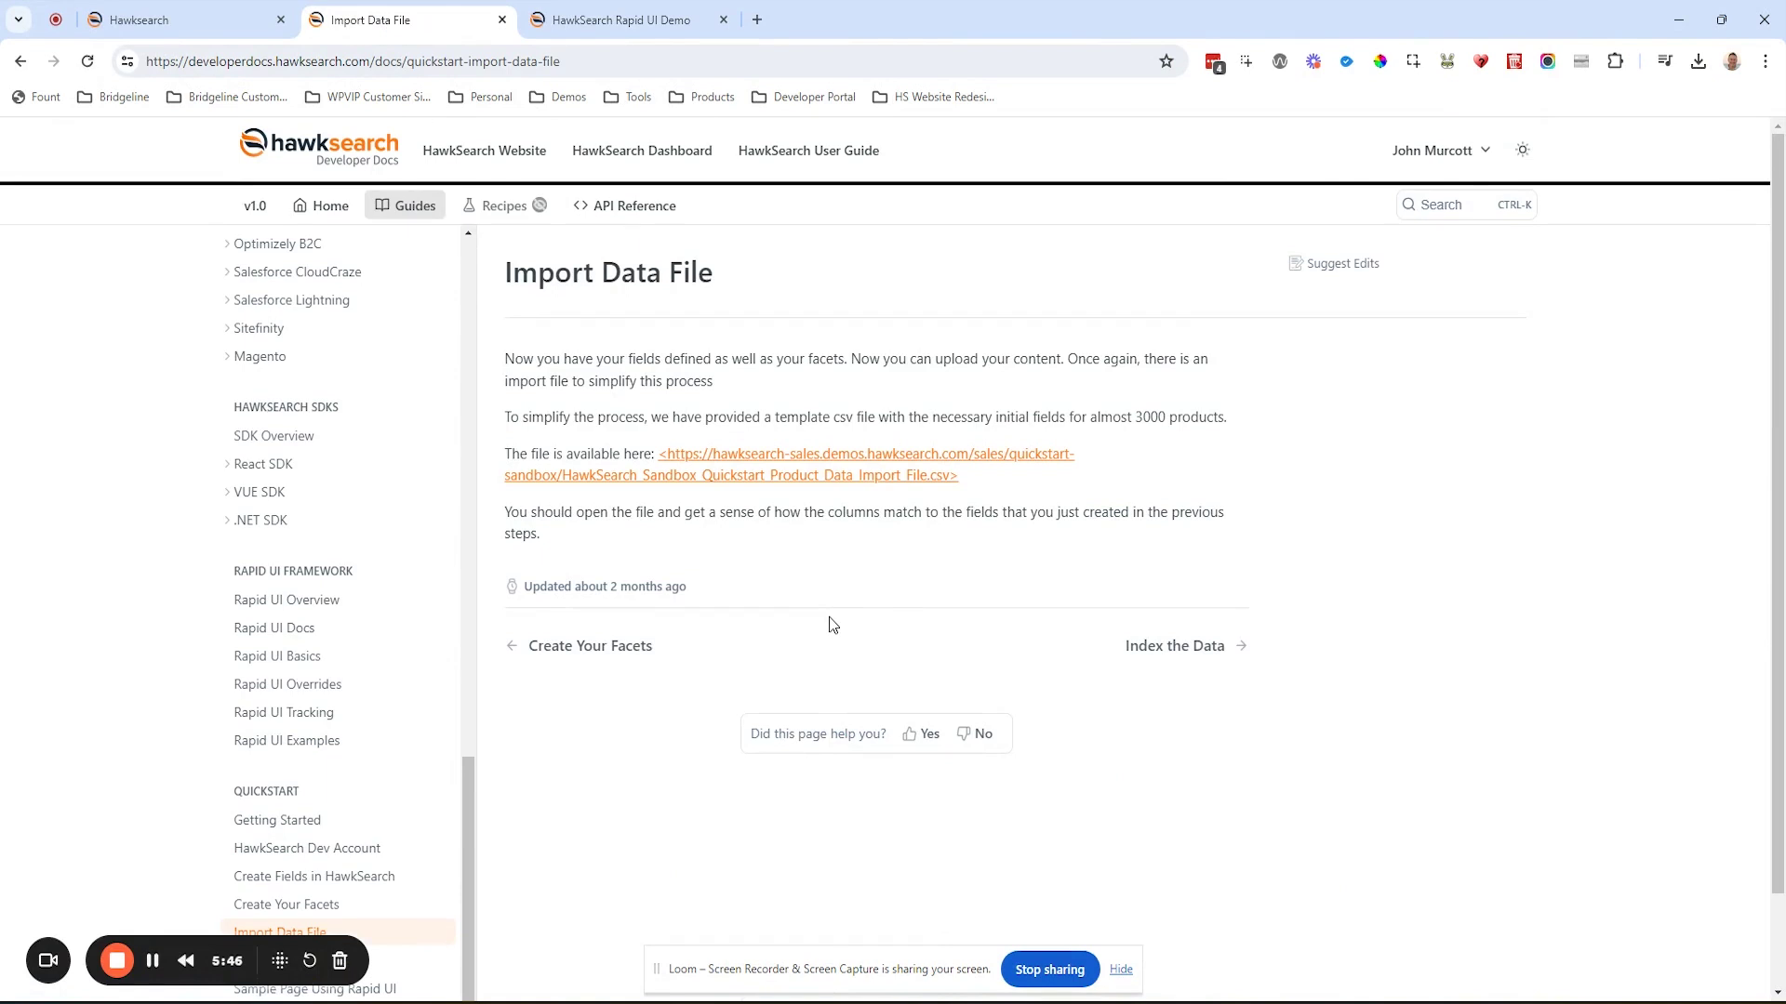
{"action": "left_click", "coordinate": [842, 459]}
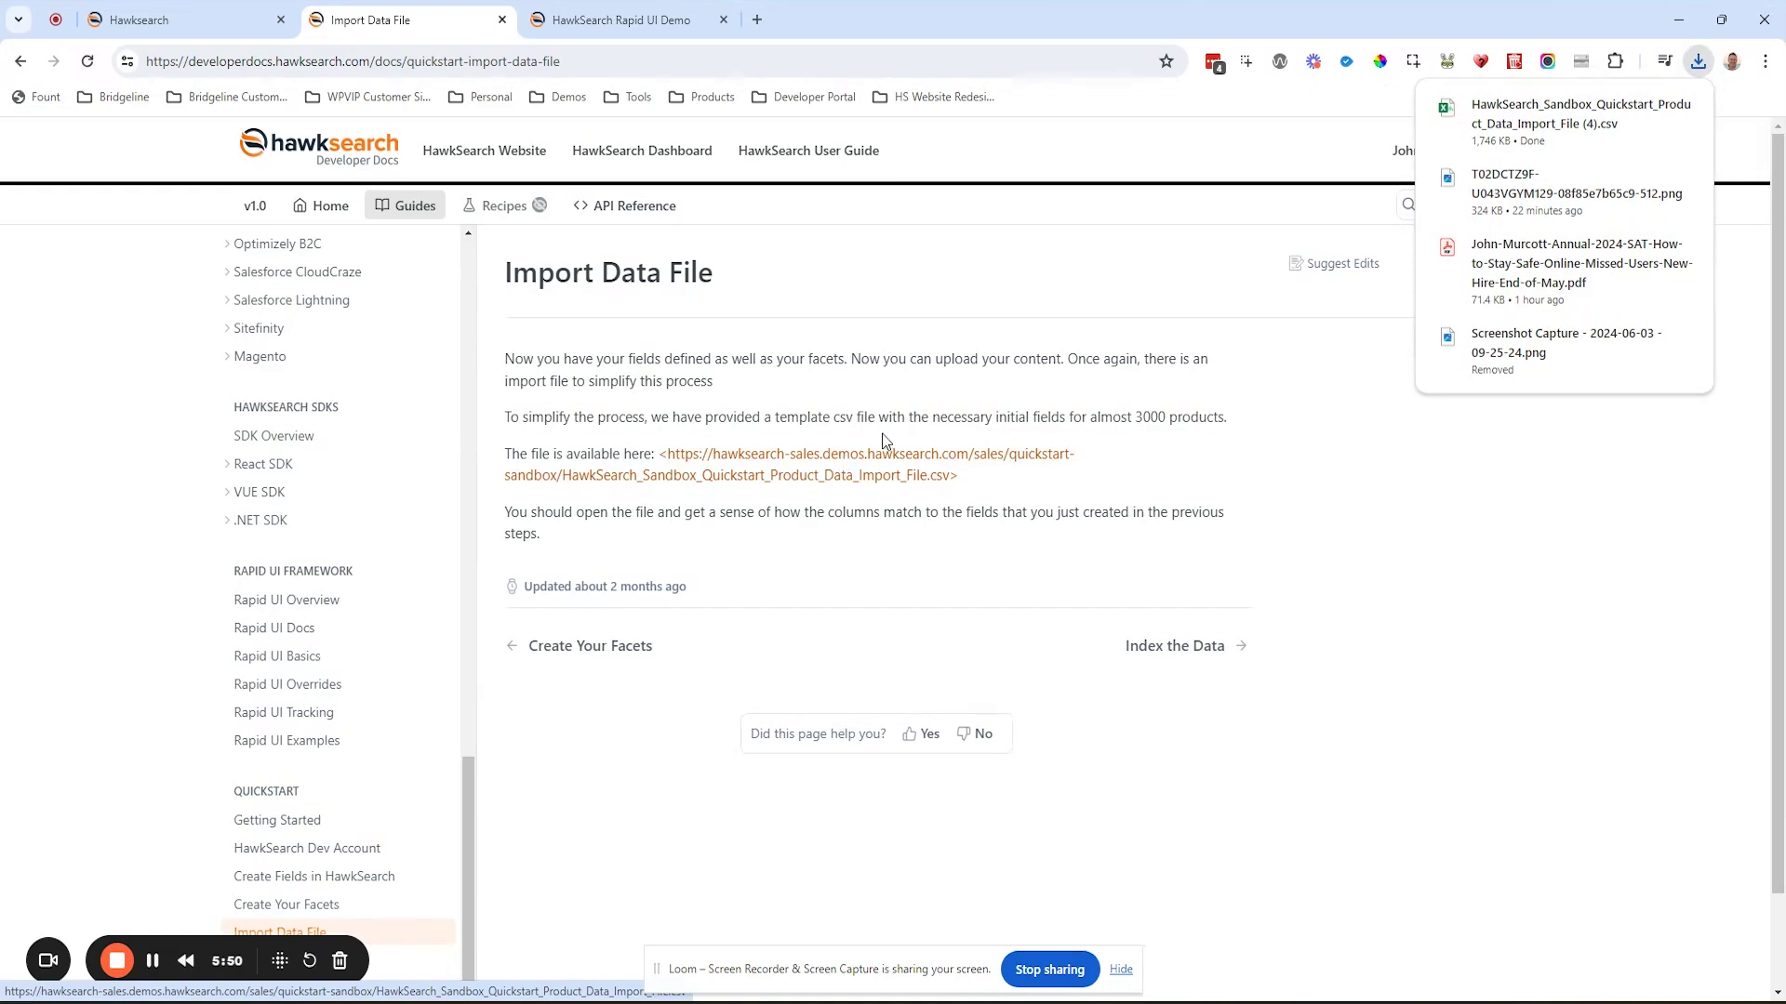
{"action": "left_click", "coordinate": [1521, 104]}
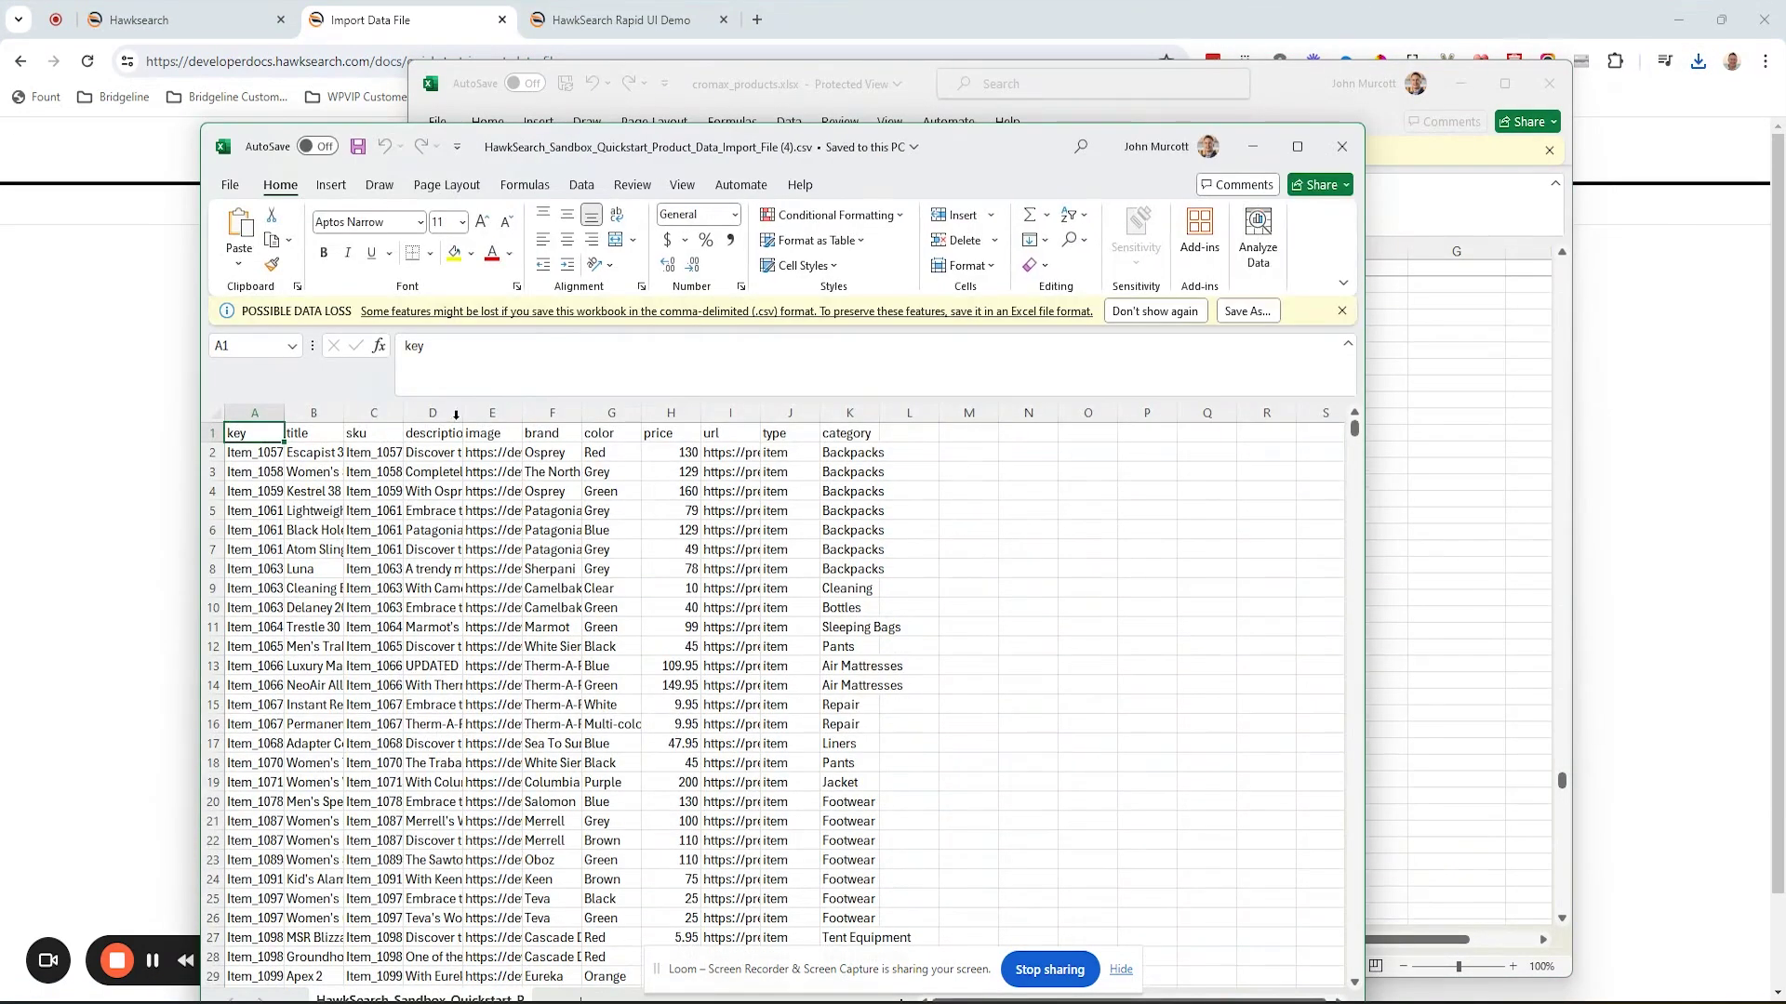
Examine the CSV's columns, widening description and inspecting the first product's description and image cells, and switch back to Postman
{"action": "scroll", "coordinate": [475, 497], "scroll_direction": "down", "scroll_amount": 4}
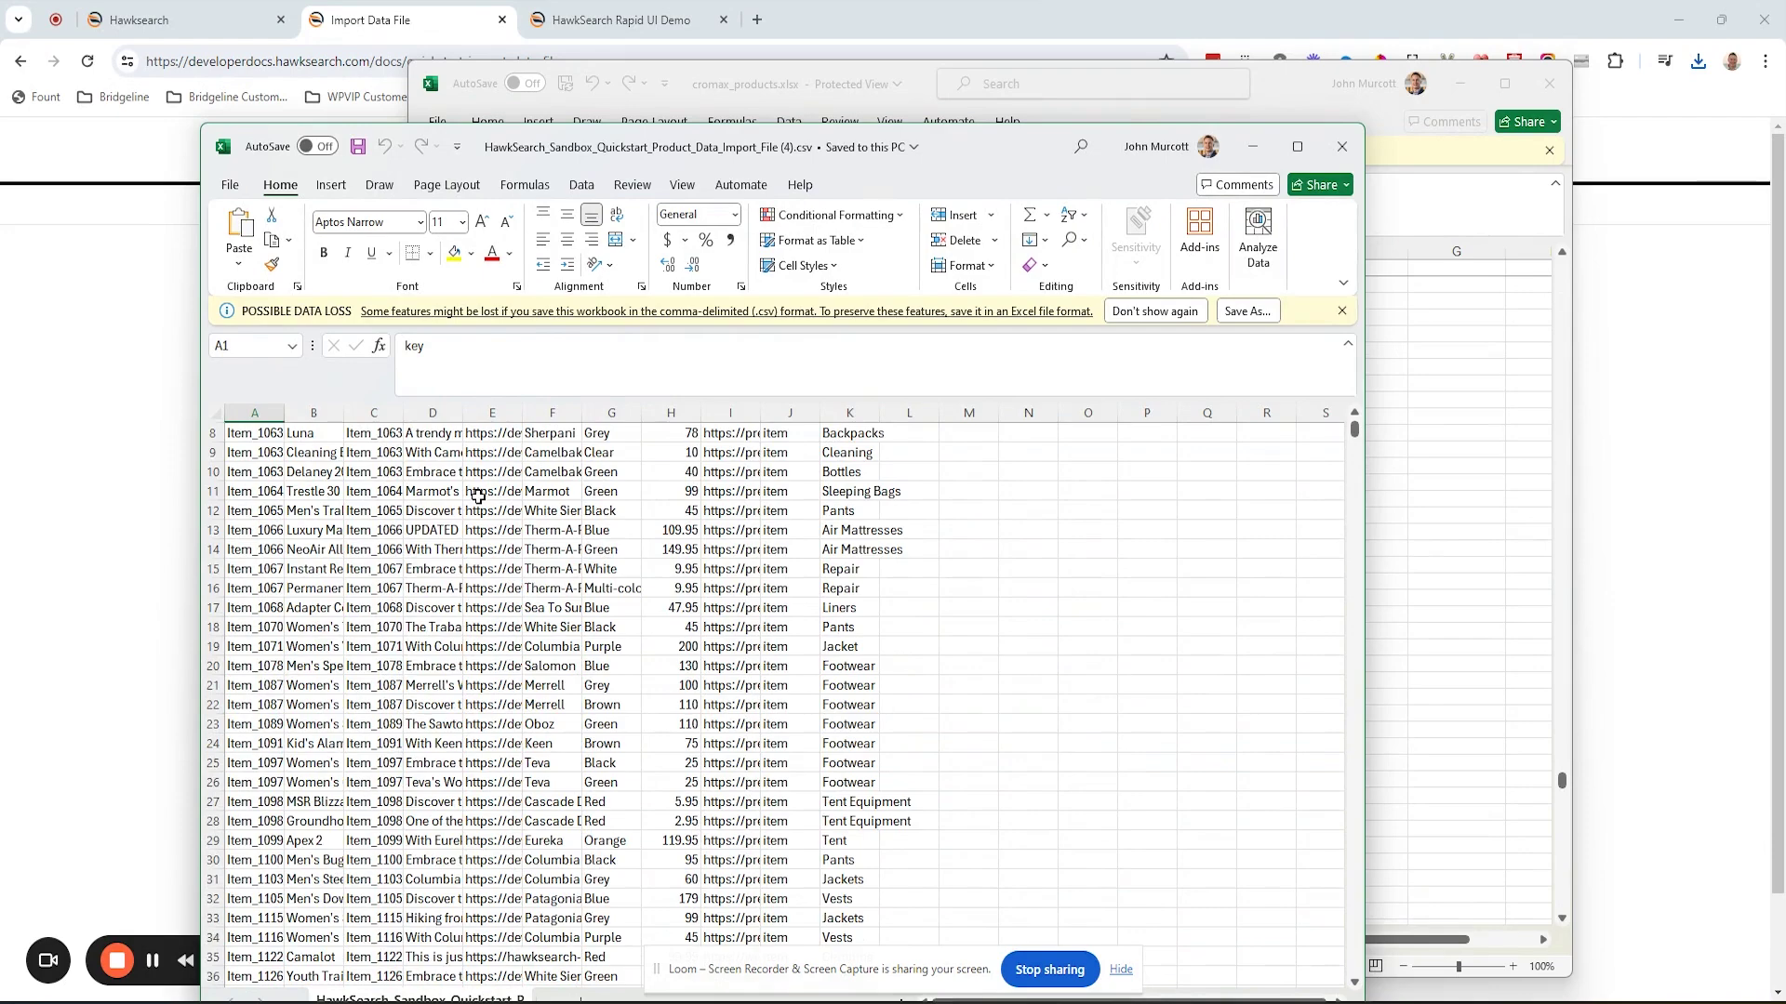
{"action": "scroll", "coordinate": [478, 496], "scroll_direction": "up", "scroll_amount": 4}
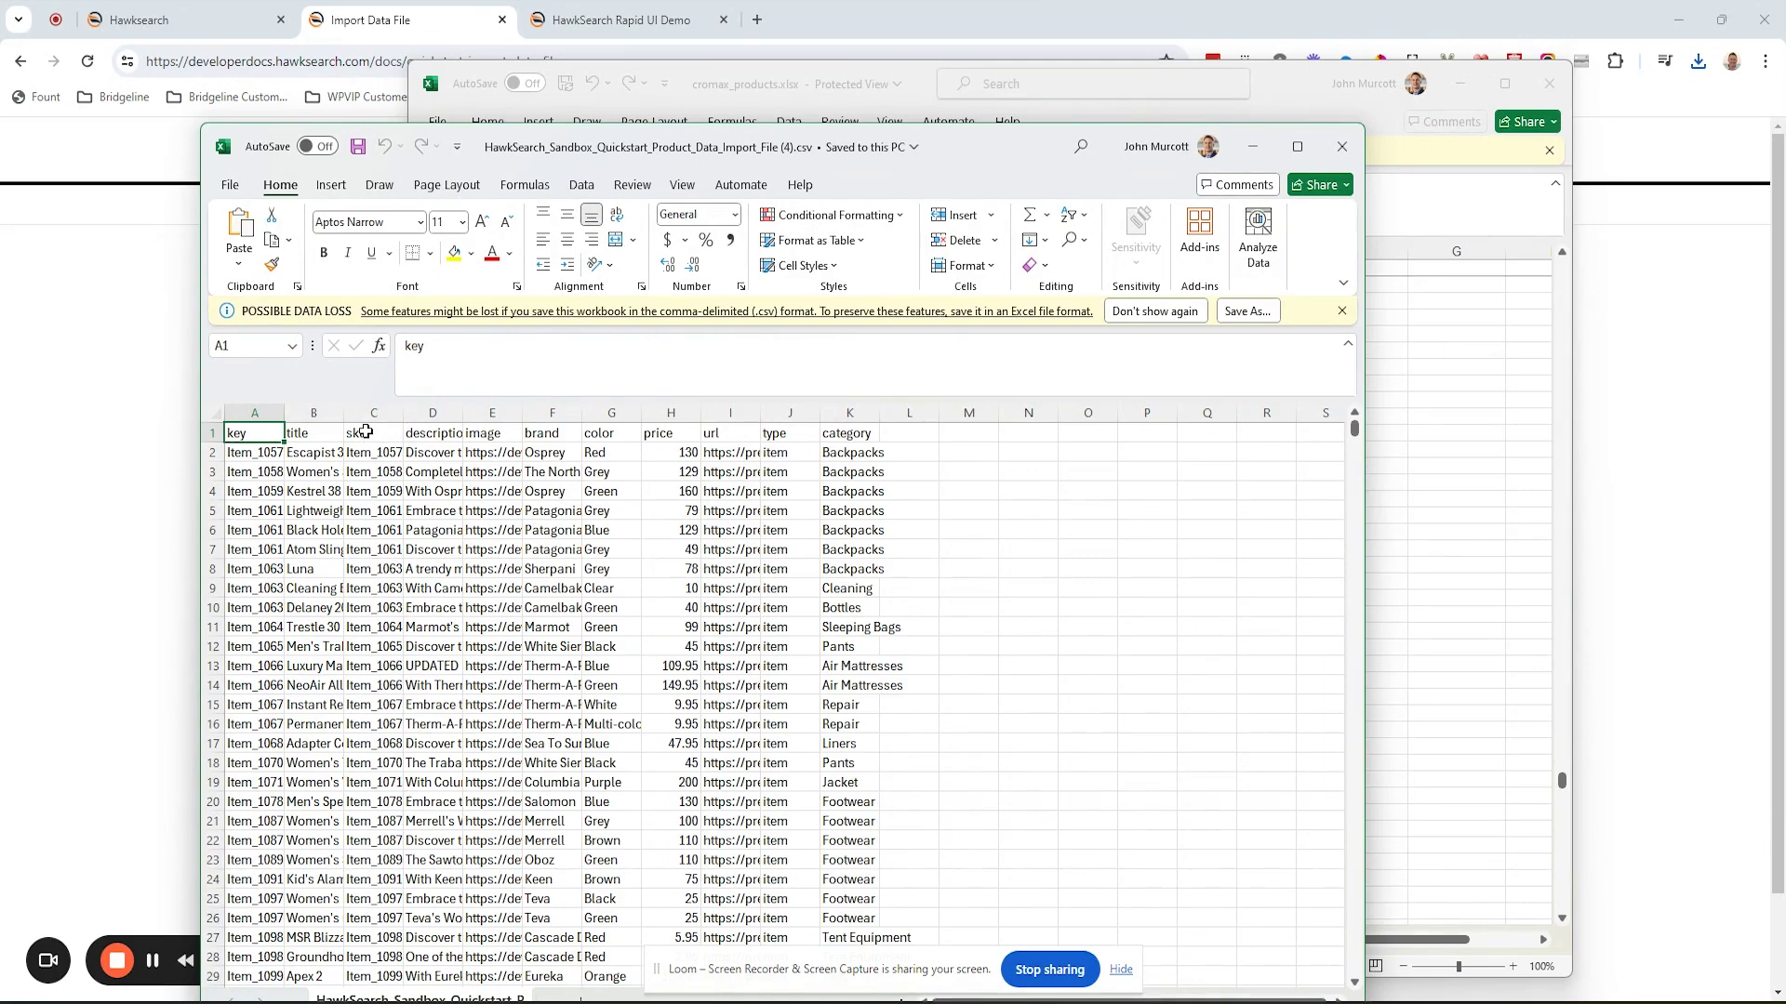
{"action": "left_click_drag", "start_coordinate": [461, 414], "coordinate": [667, 415]}
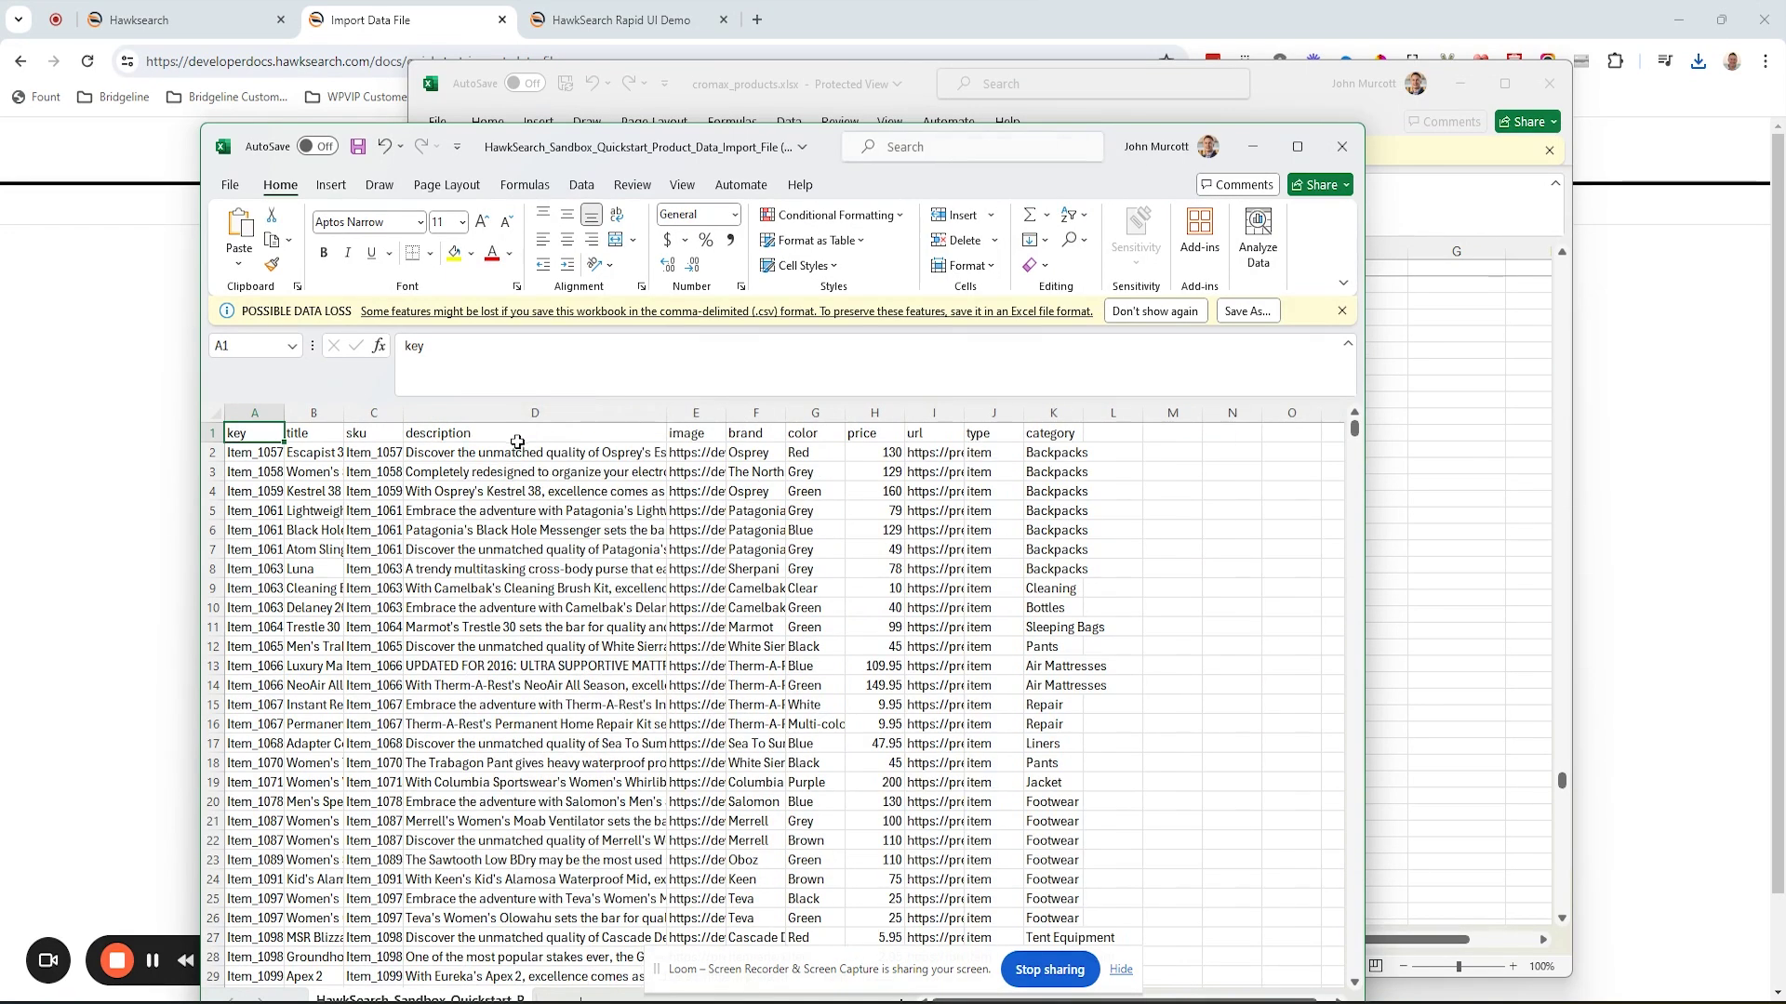
{"action": "left_click", "coordinate": [462, 452]}
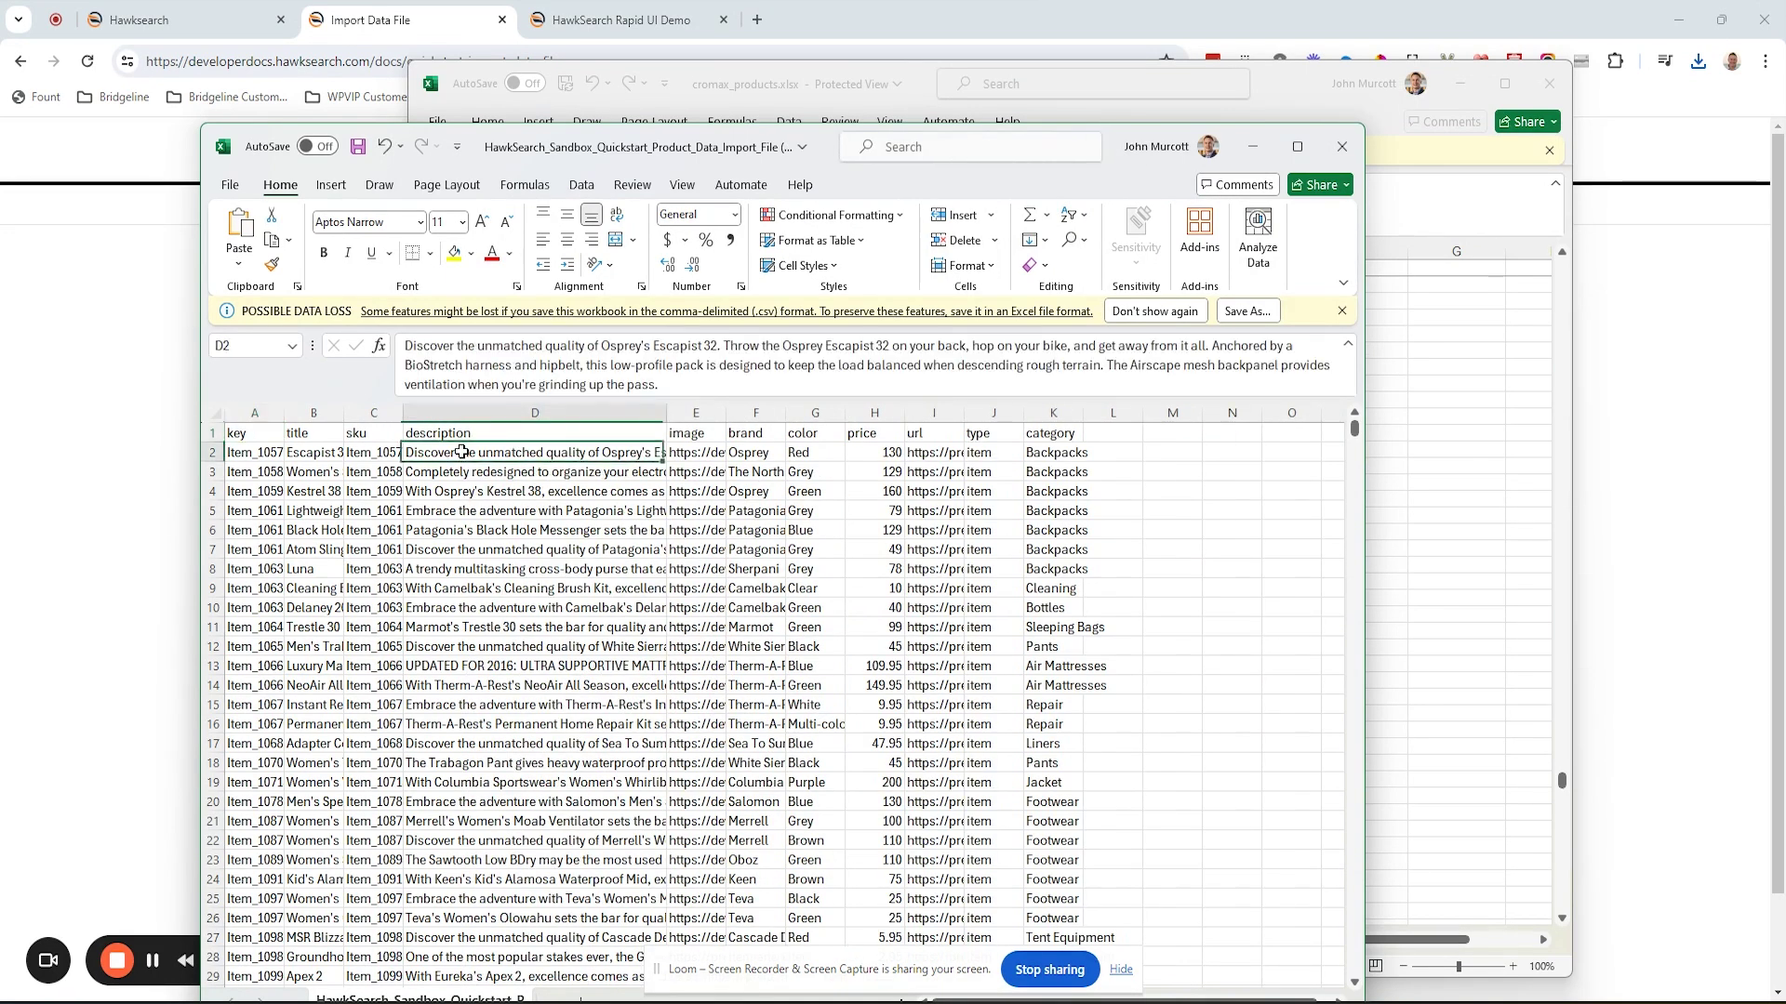
{"action": "left_click", "coordinate": [705, 453]}
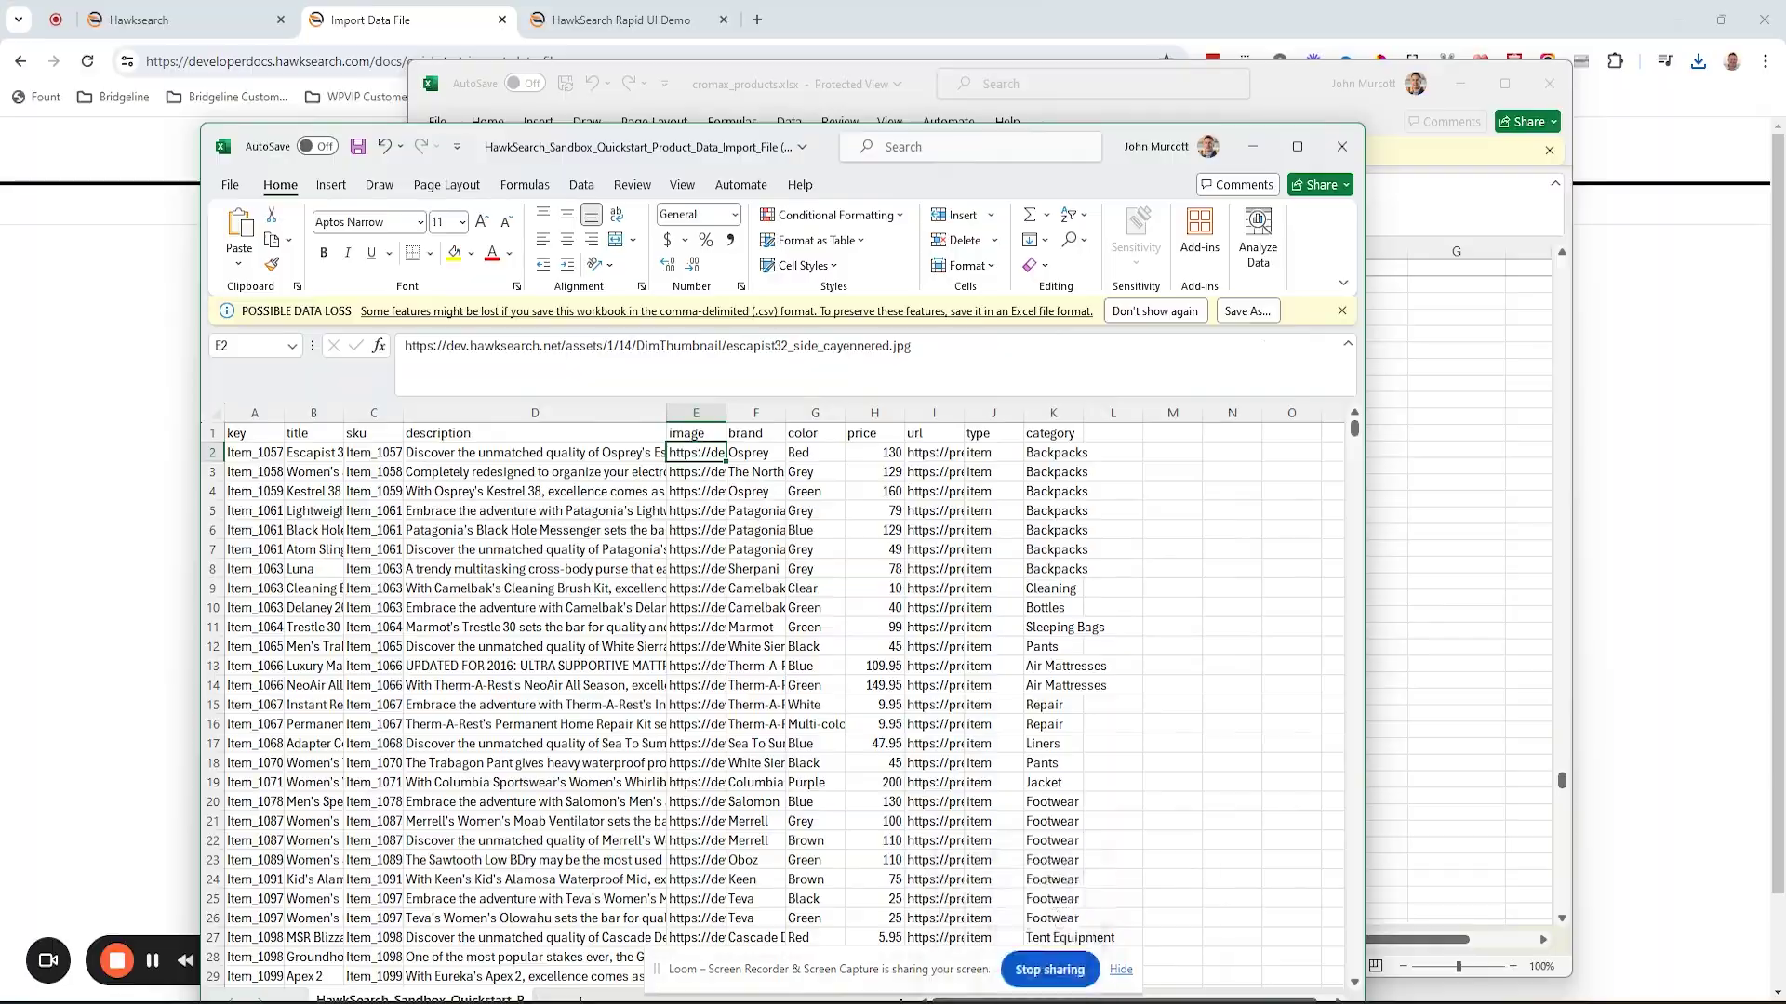
{"action": "left_click", "coordinate": [1100, 987]}
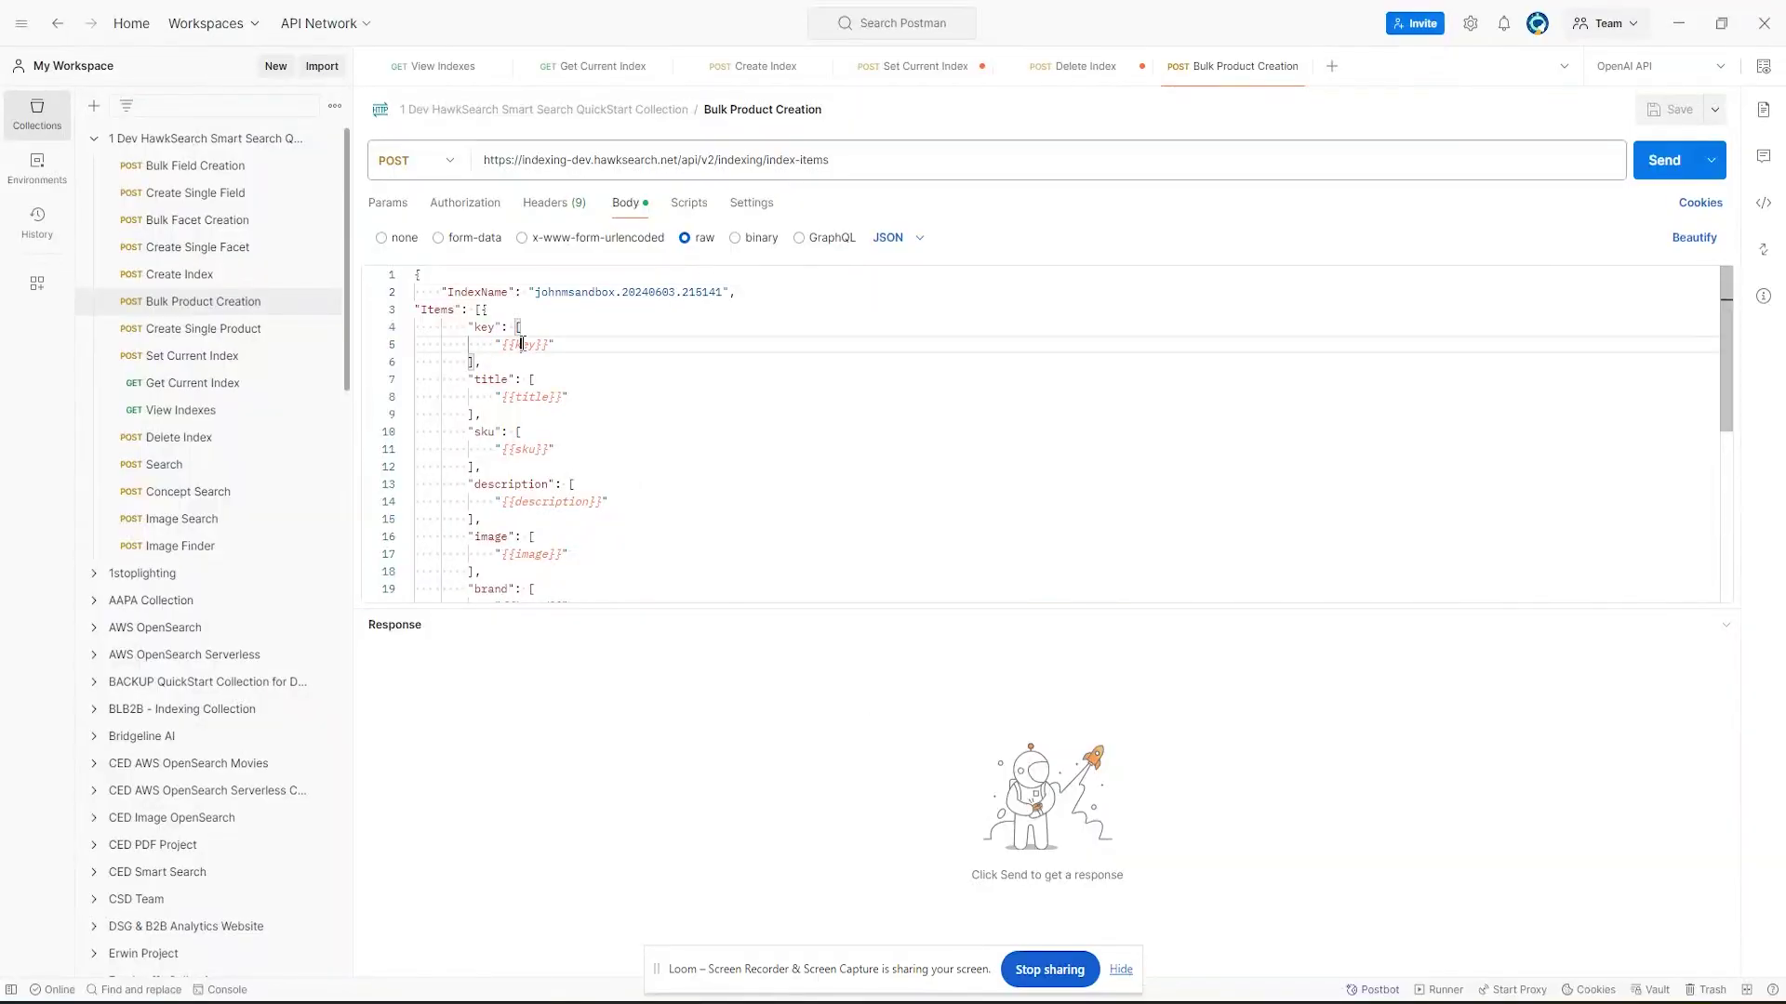
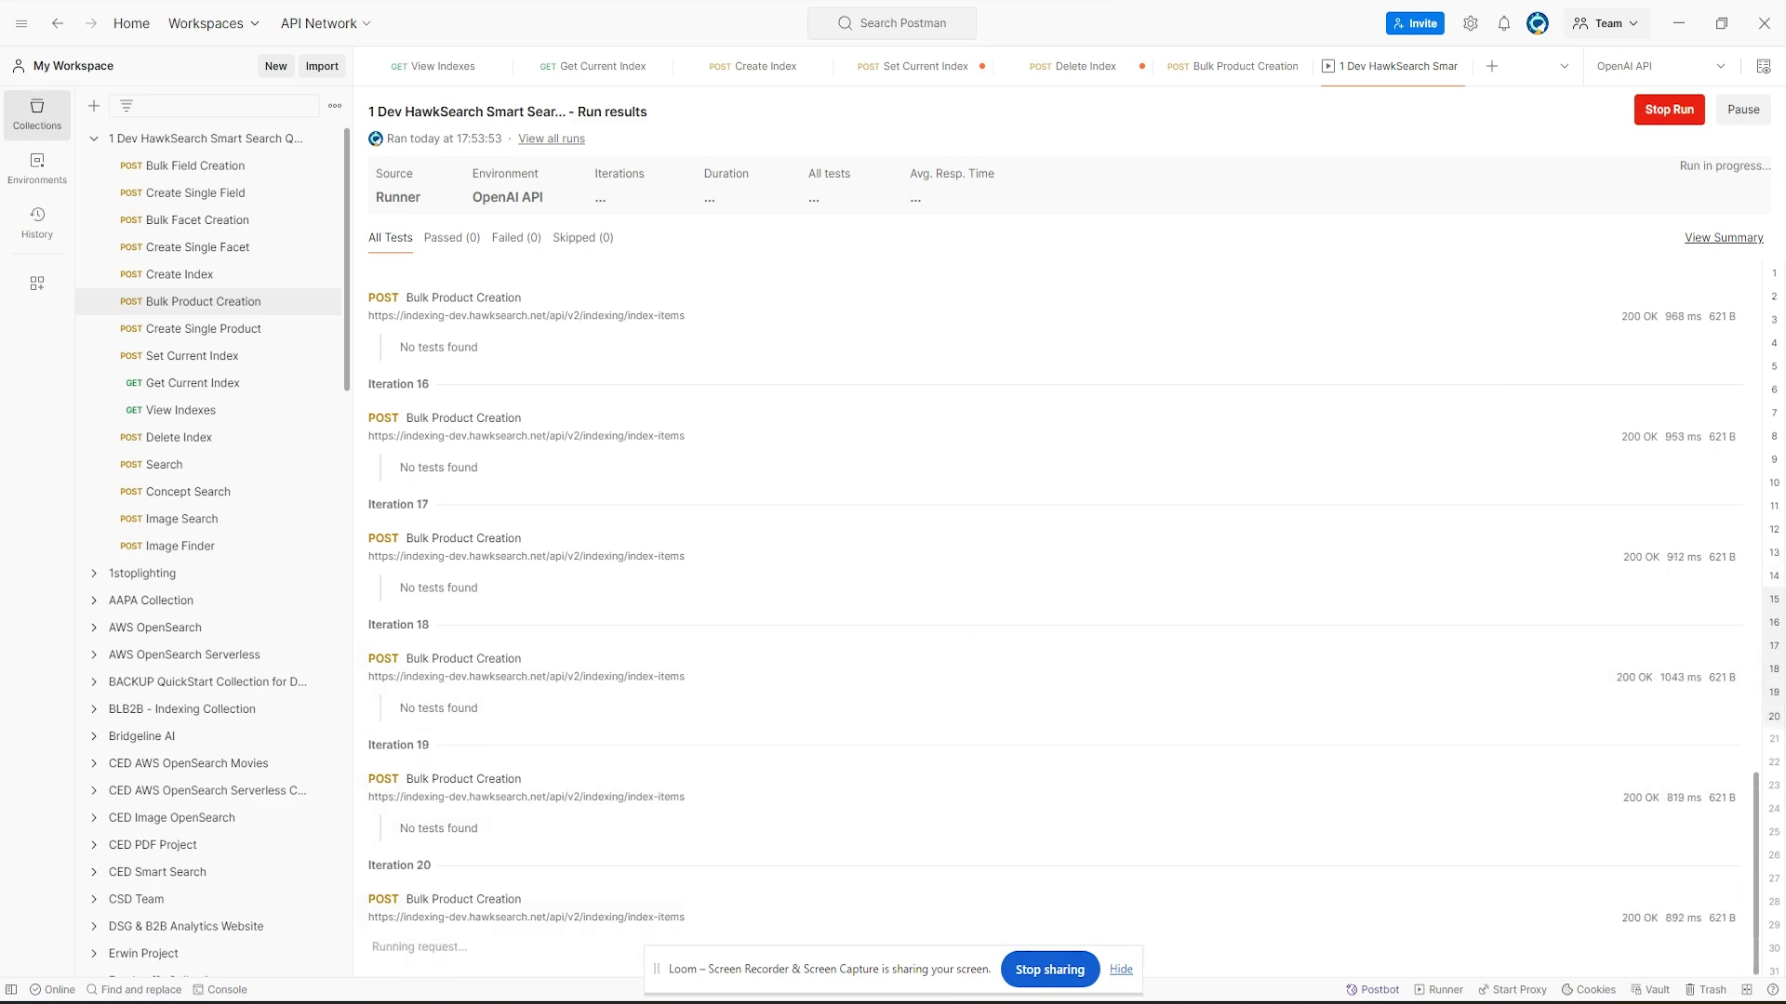
Switch to Chrome and repeatedly reload the HawkSearch Rapid UI Demo storefront to check the number of indexed products
{"action": "left_click", "coordinate": [968, 912]}
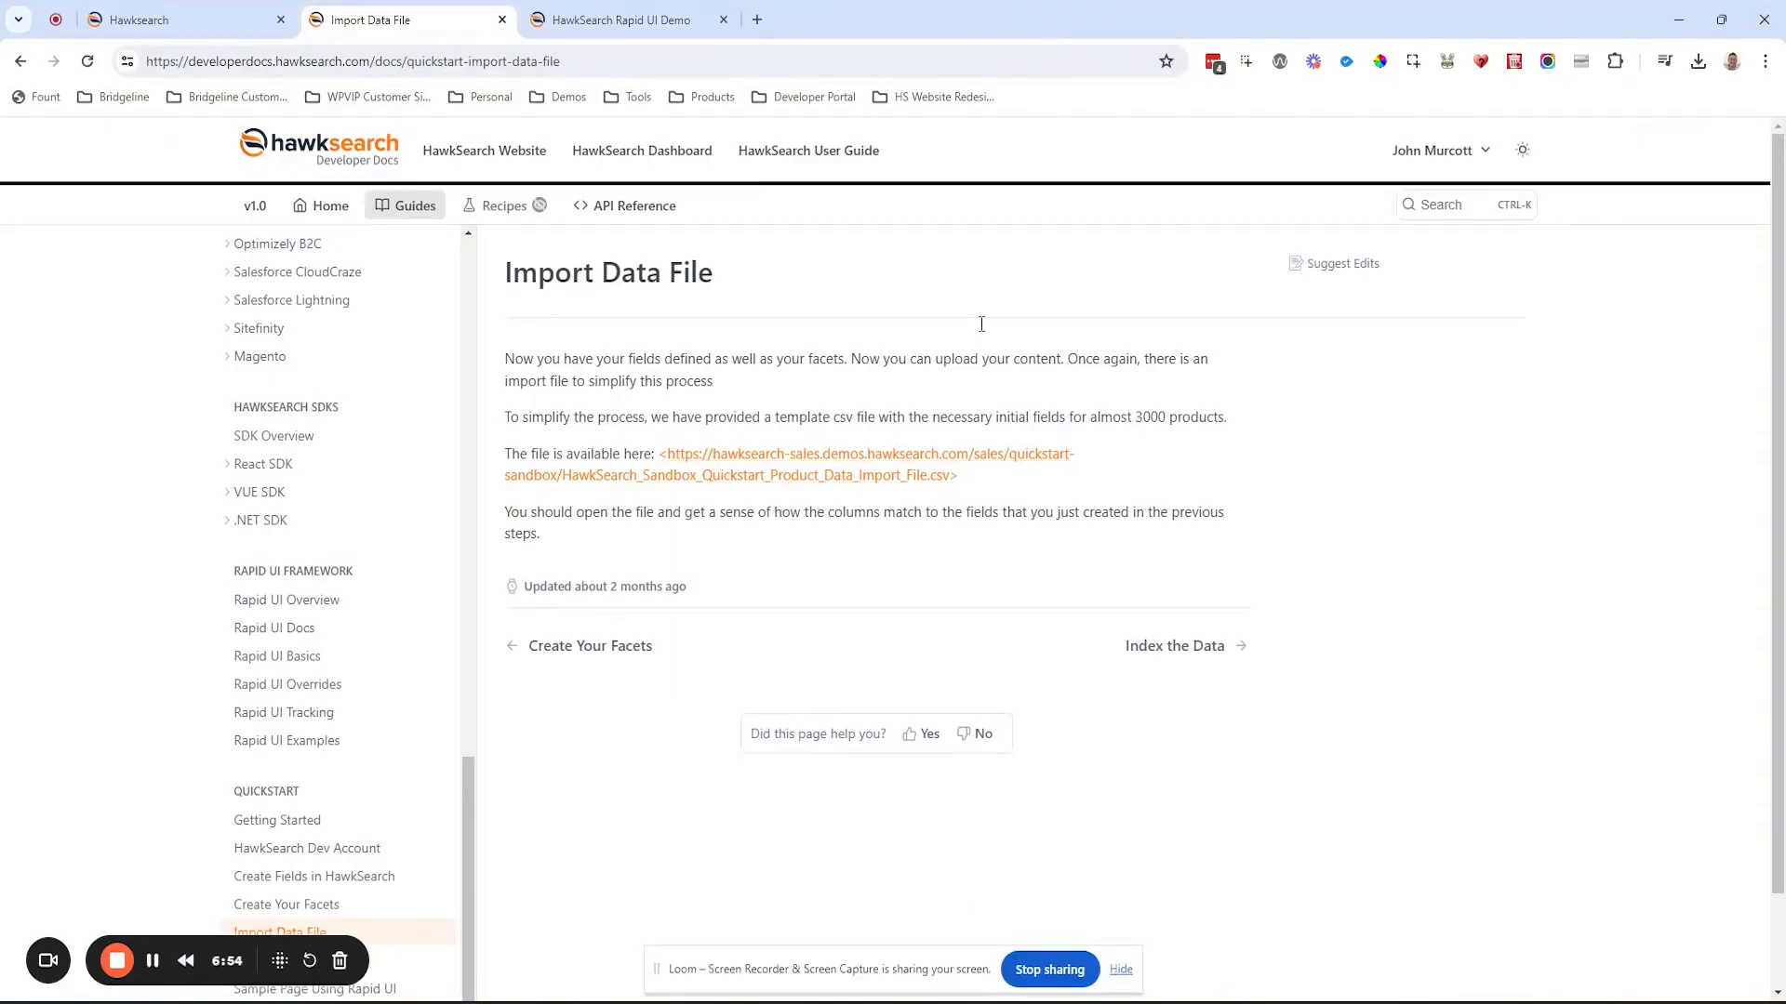
{"action": "left_click", "coordinate": [651, 19]}
{"action": "left_click", "coordinate": [87, 60]}
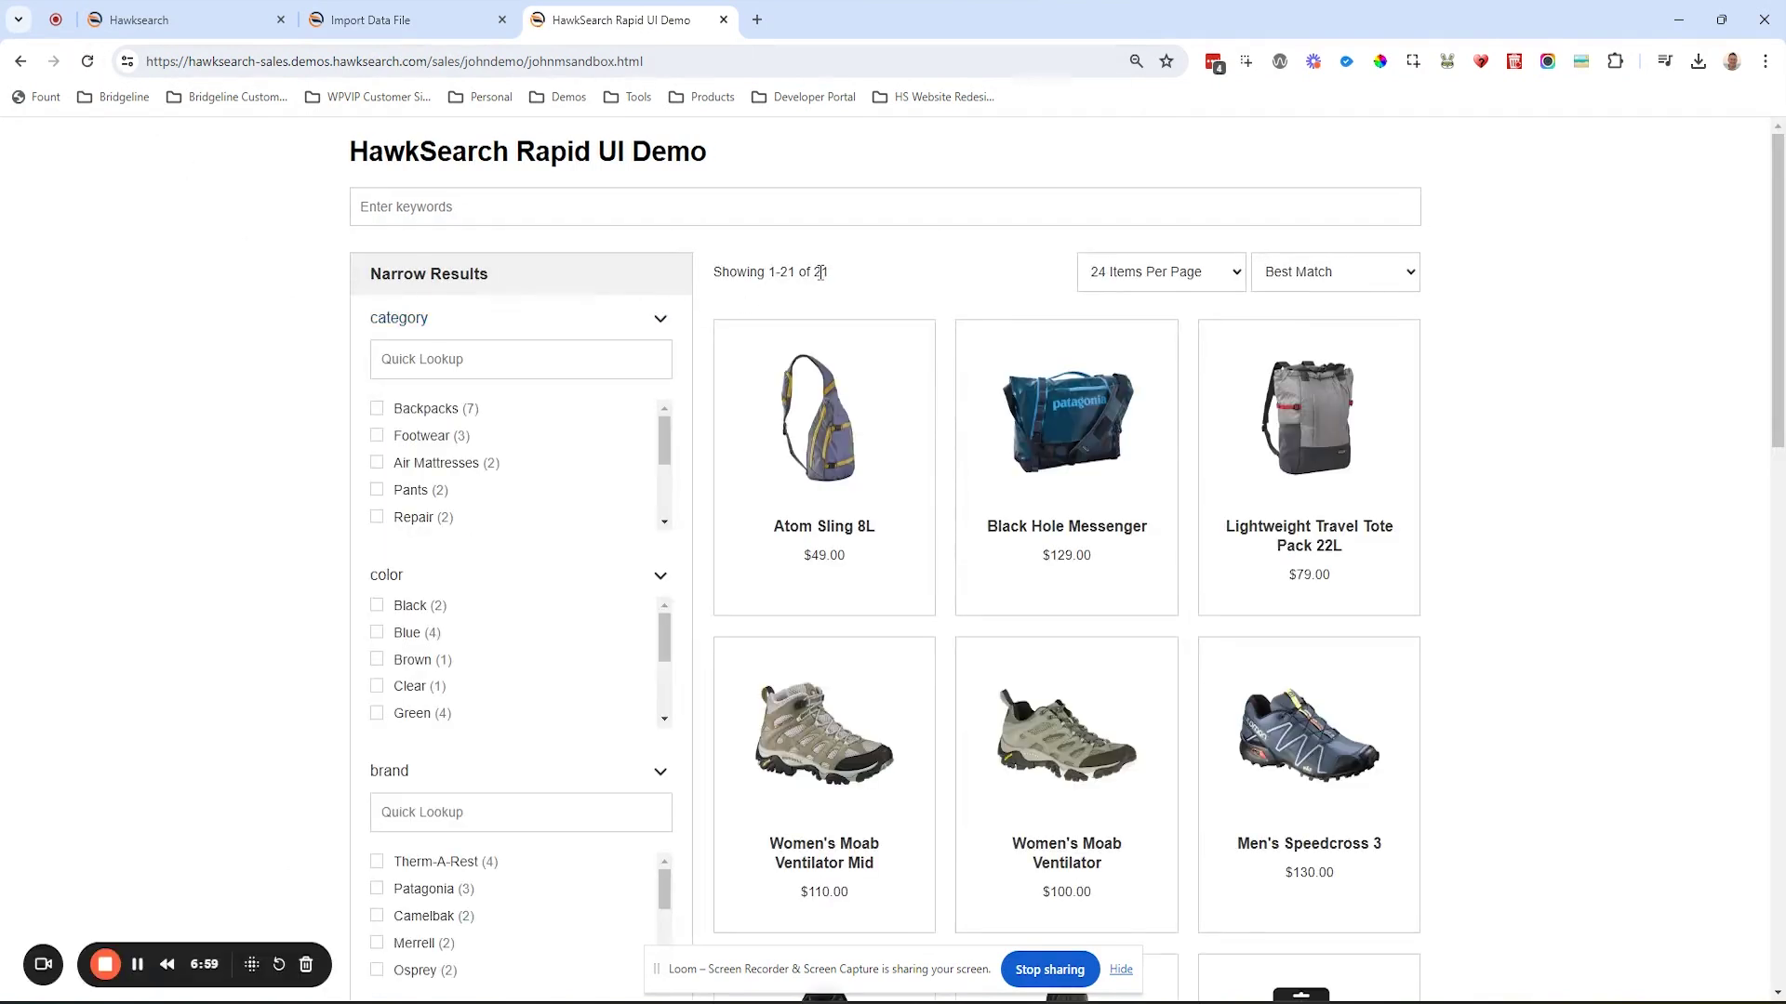
{"action": "double_click", "coordinate": [819, 271]}
{"action": "left_click", "coordinate": [87, 60]}
{"action": "left_click", "coordinate": [86, 61]}
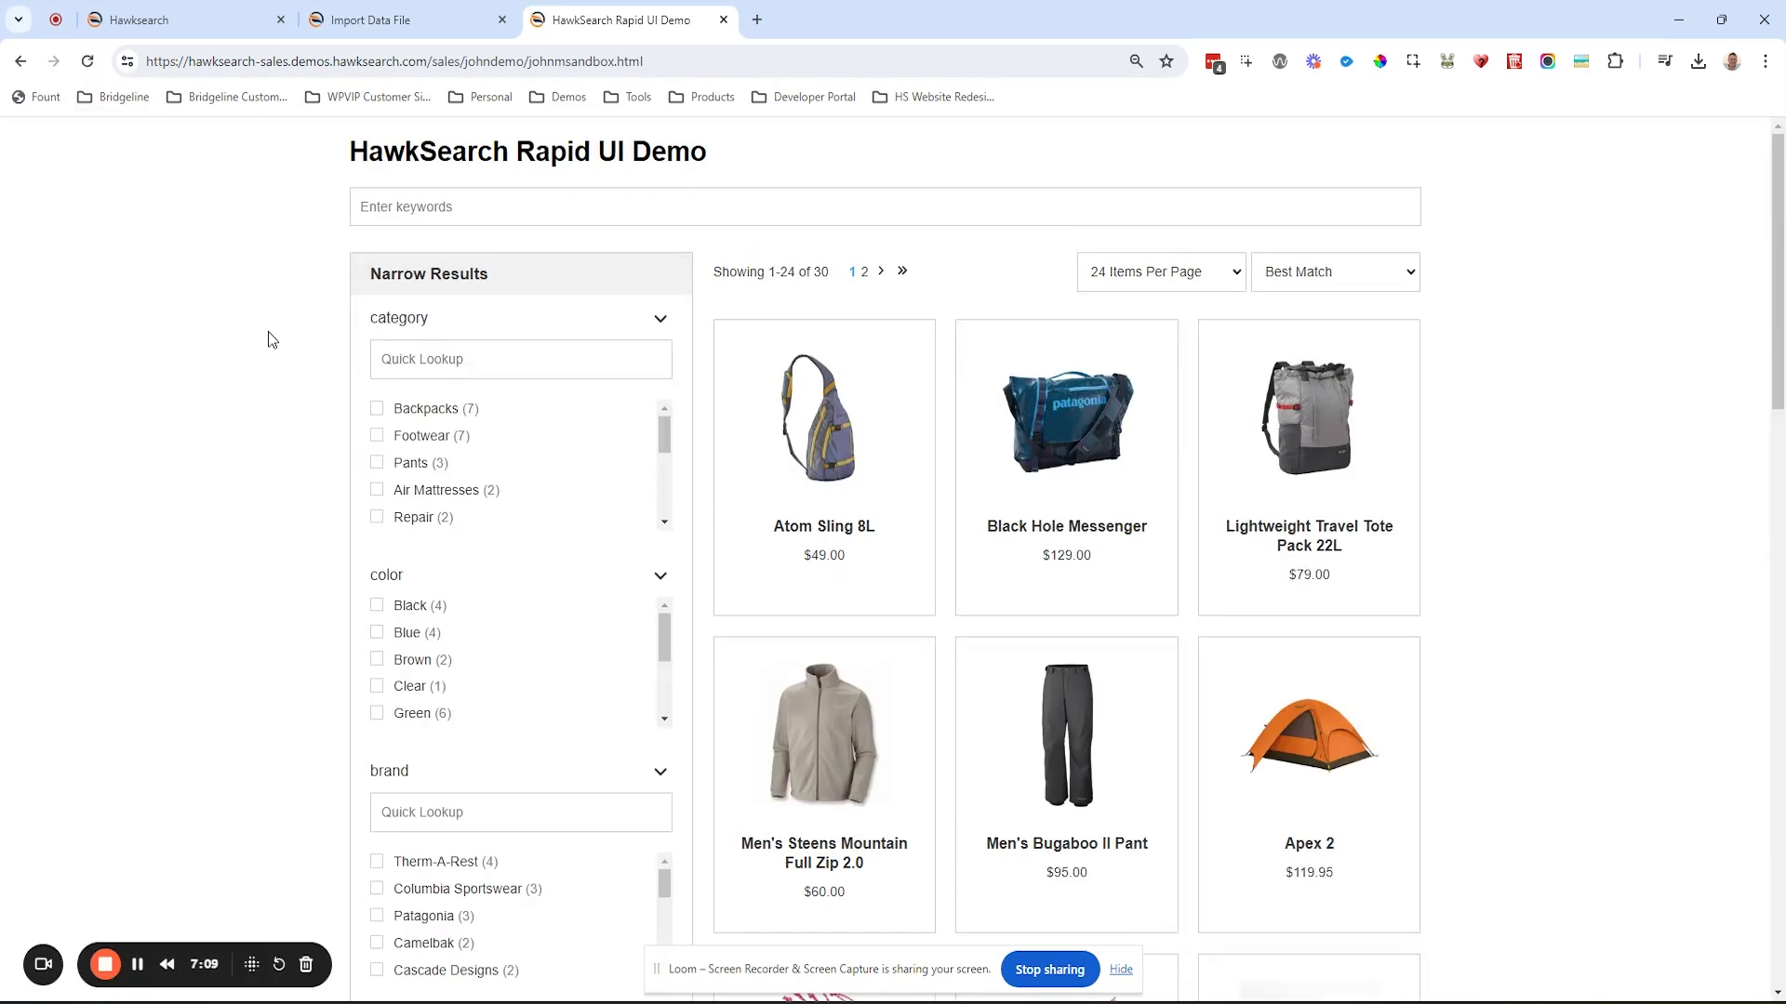